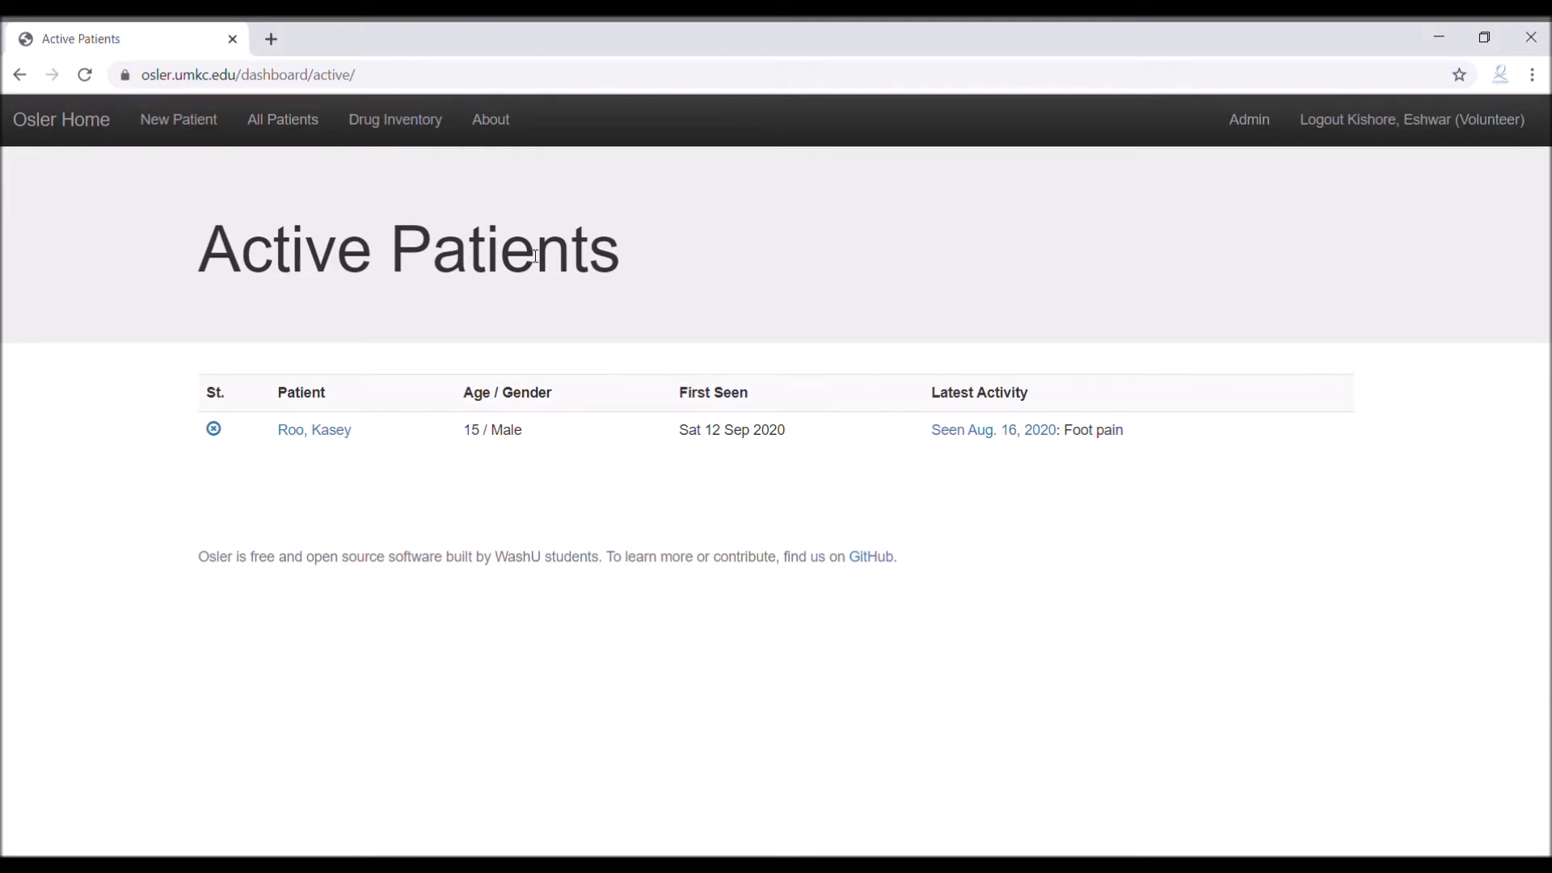
- Open the active patient's record and start a new Standard Medical Note
left_click(320, 431)
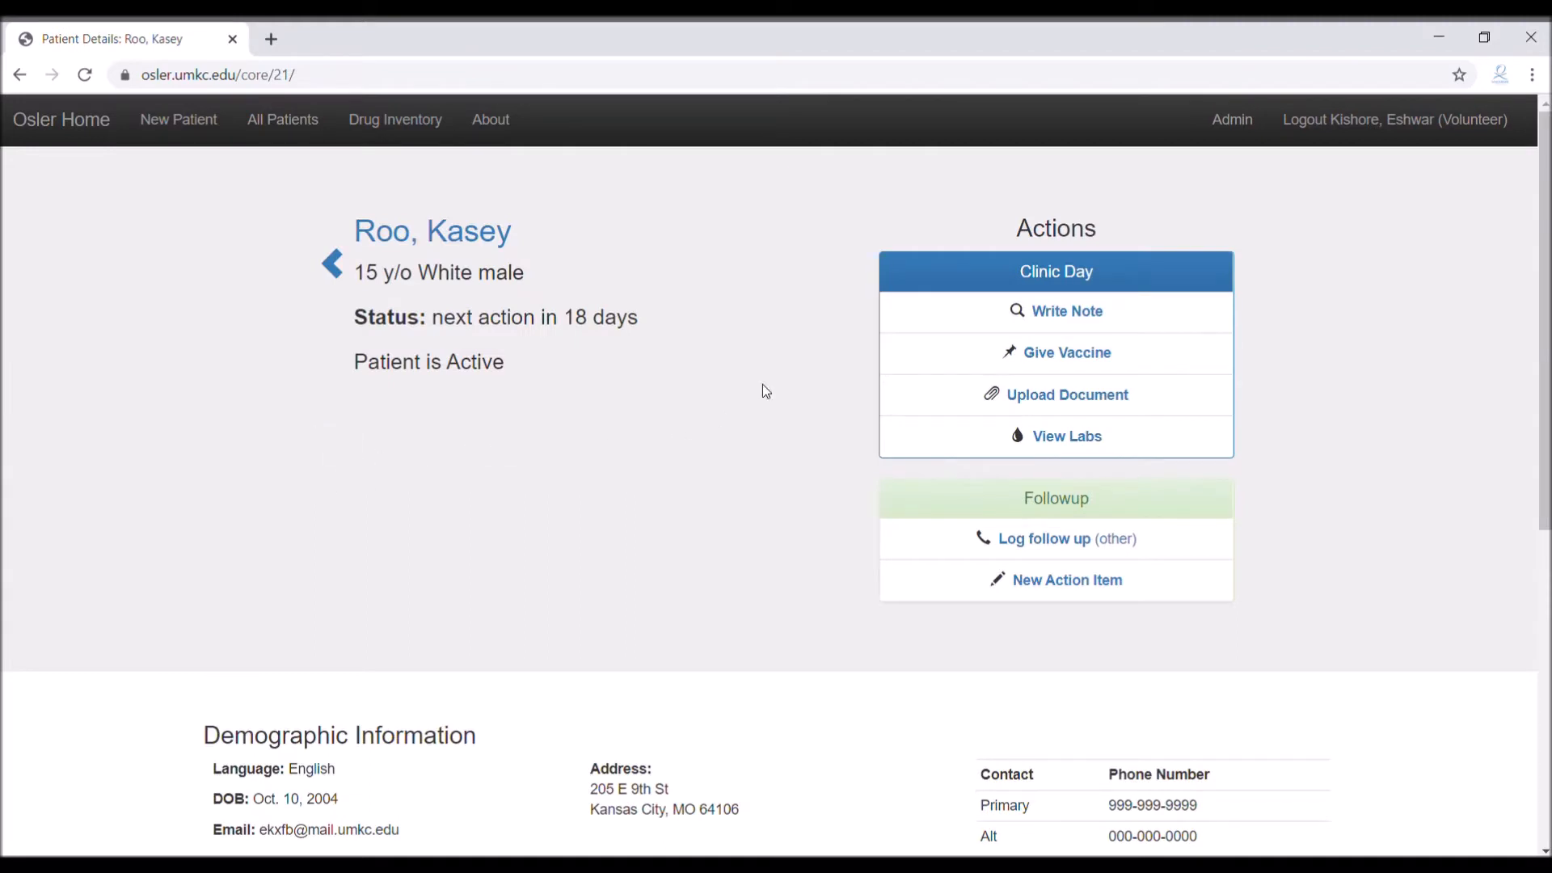
left_click(1069, 314)
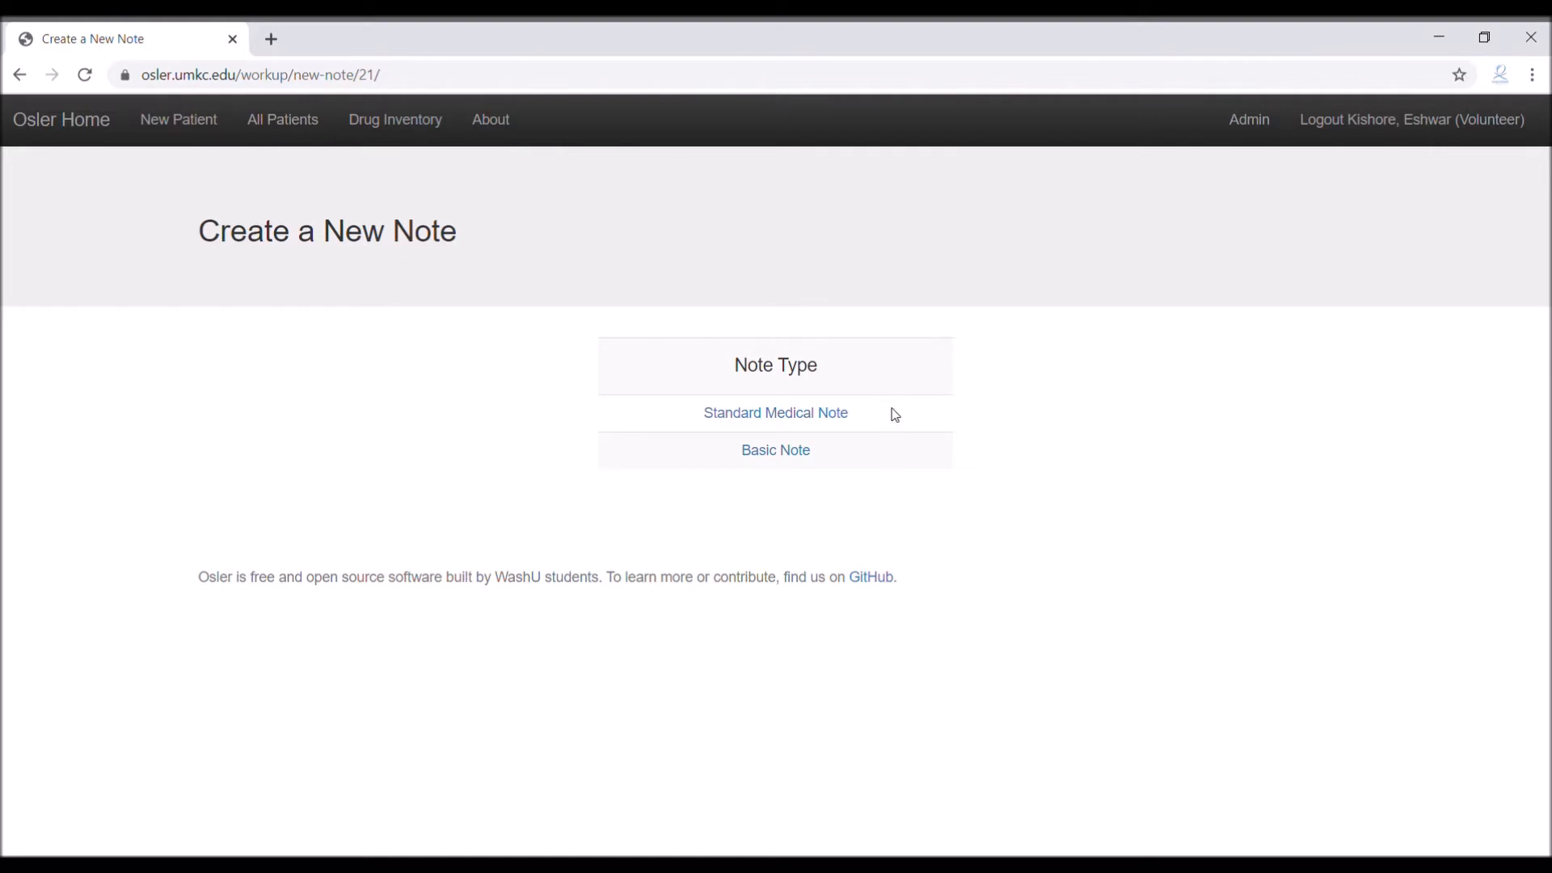
left_click(799, 415)
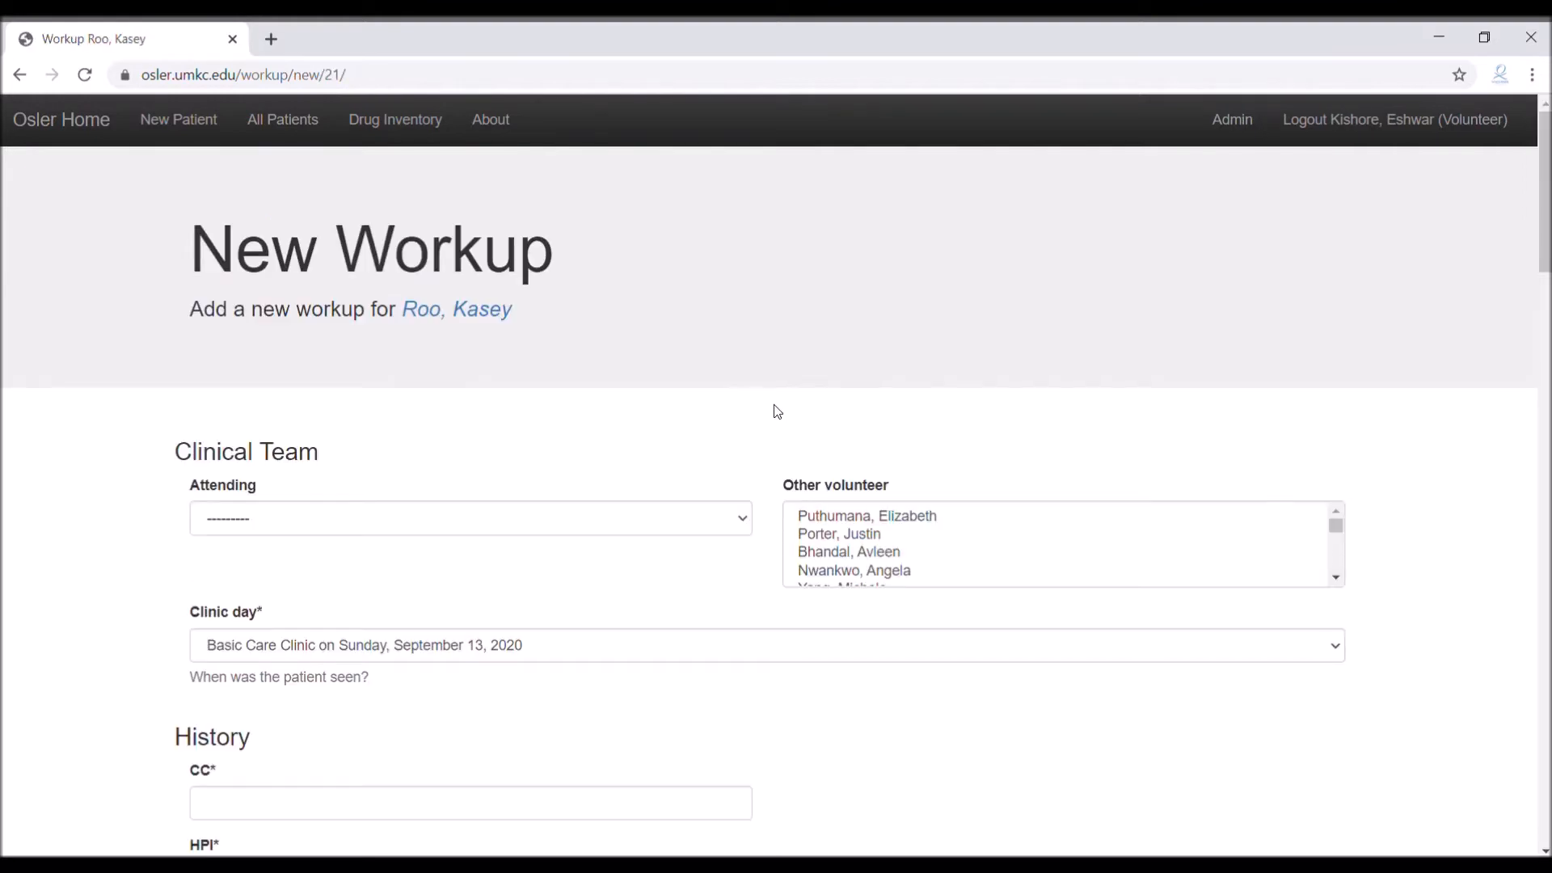
- Select the attending for the workup's clinical team and look through the list of other volunteers
left_click(646, 534)
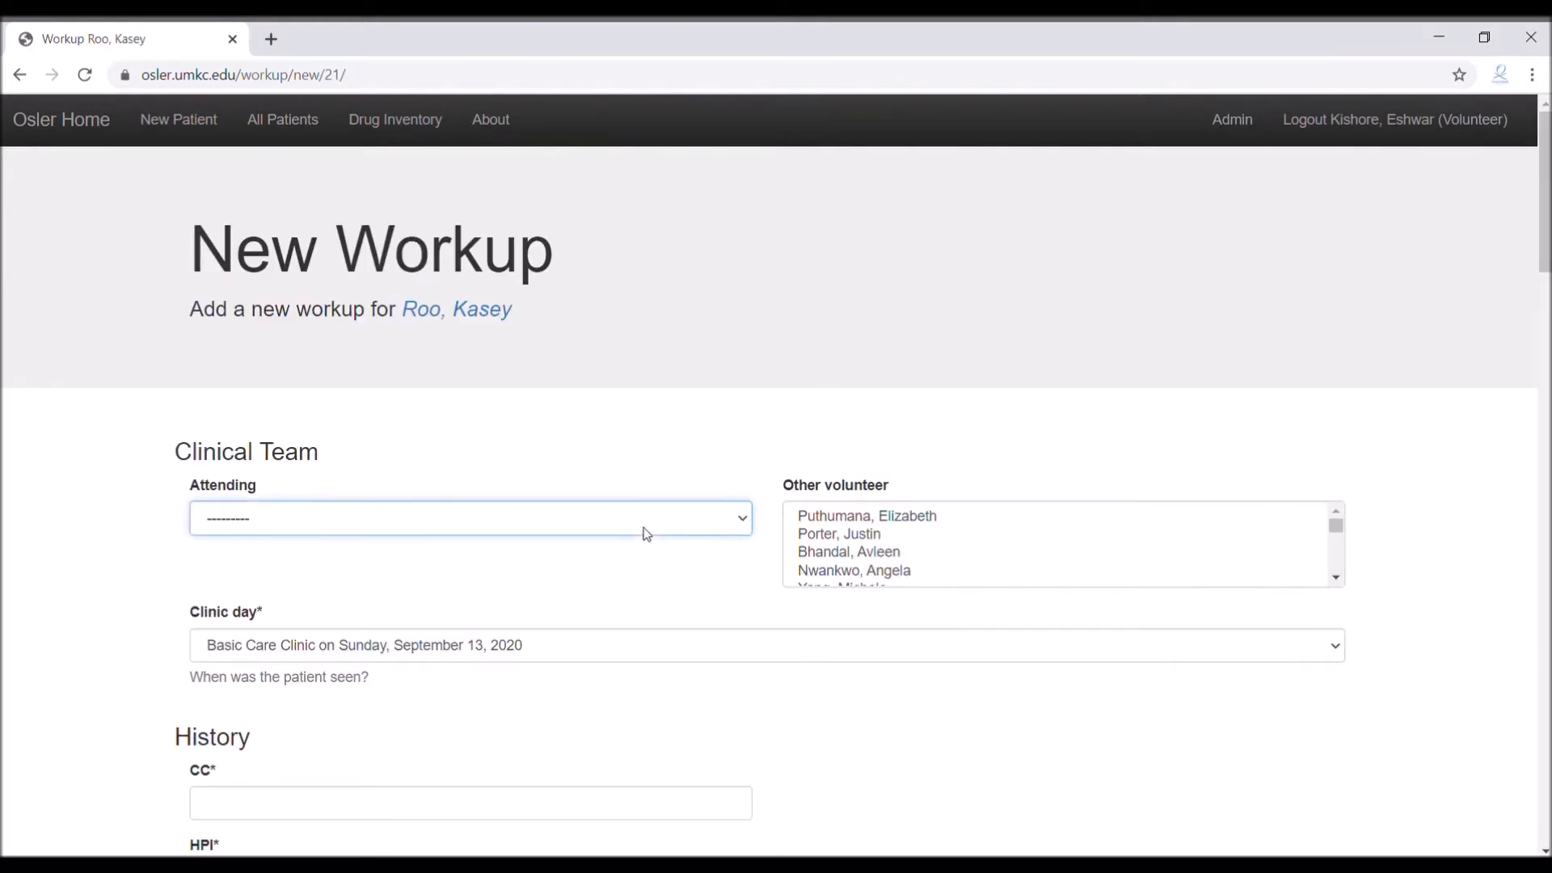
left_click(638, 558)
scroll(731, 558, "down", 1)
scroll(951, 439, "down", 8)
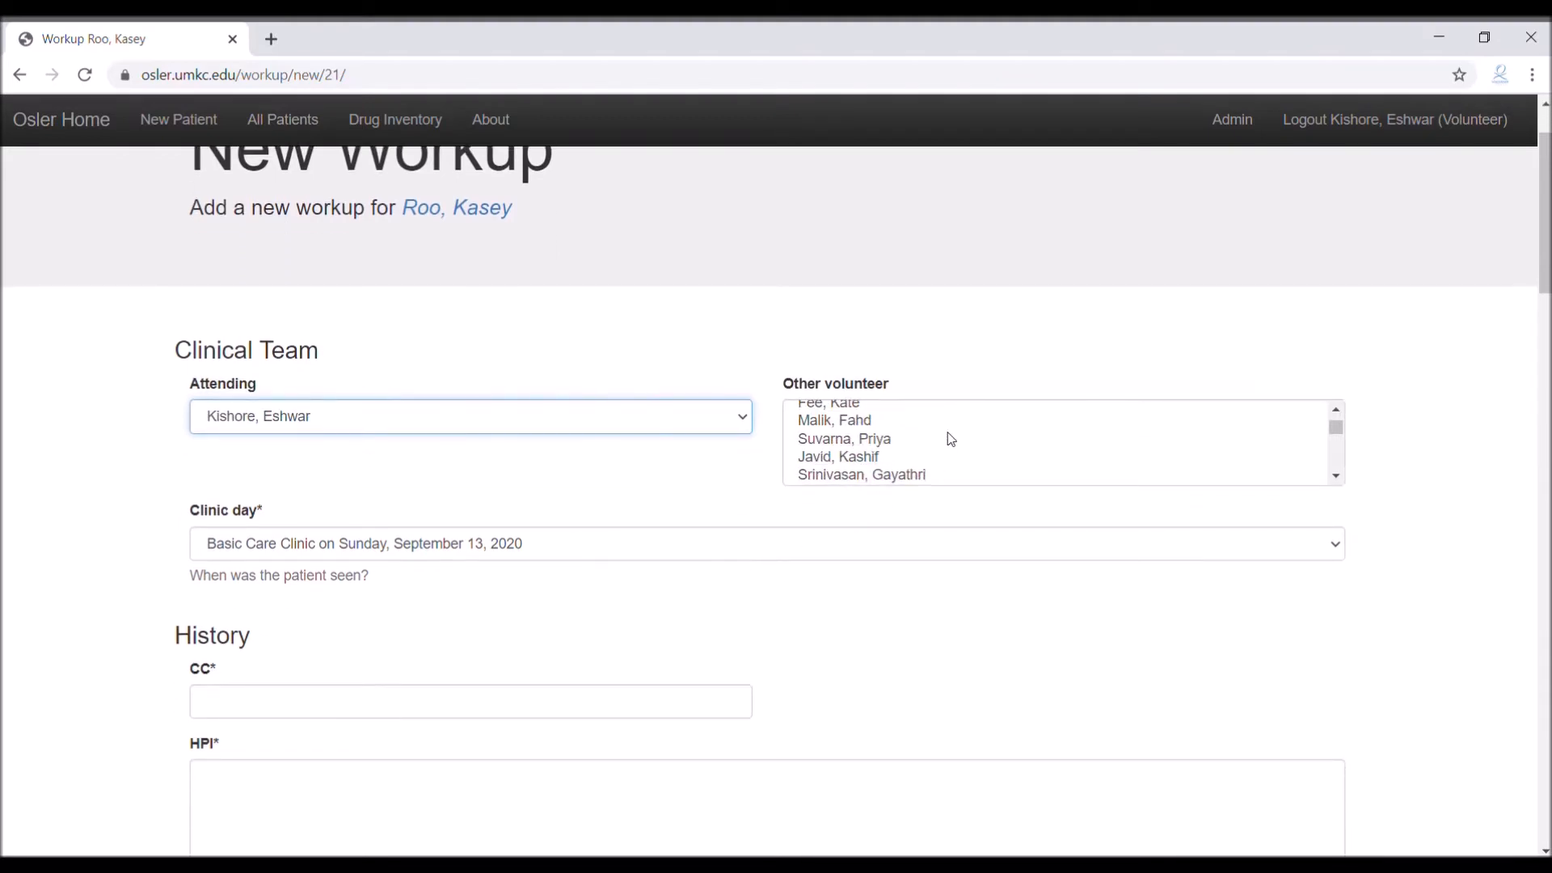
scroll(950, 439, "down", 8)
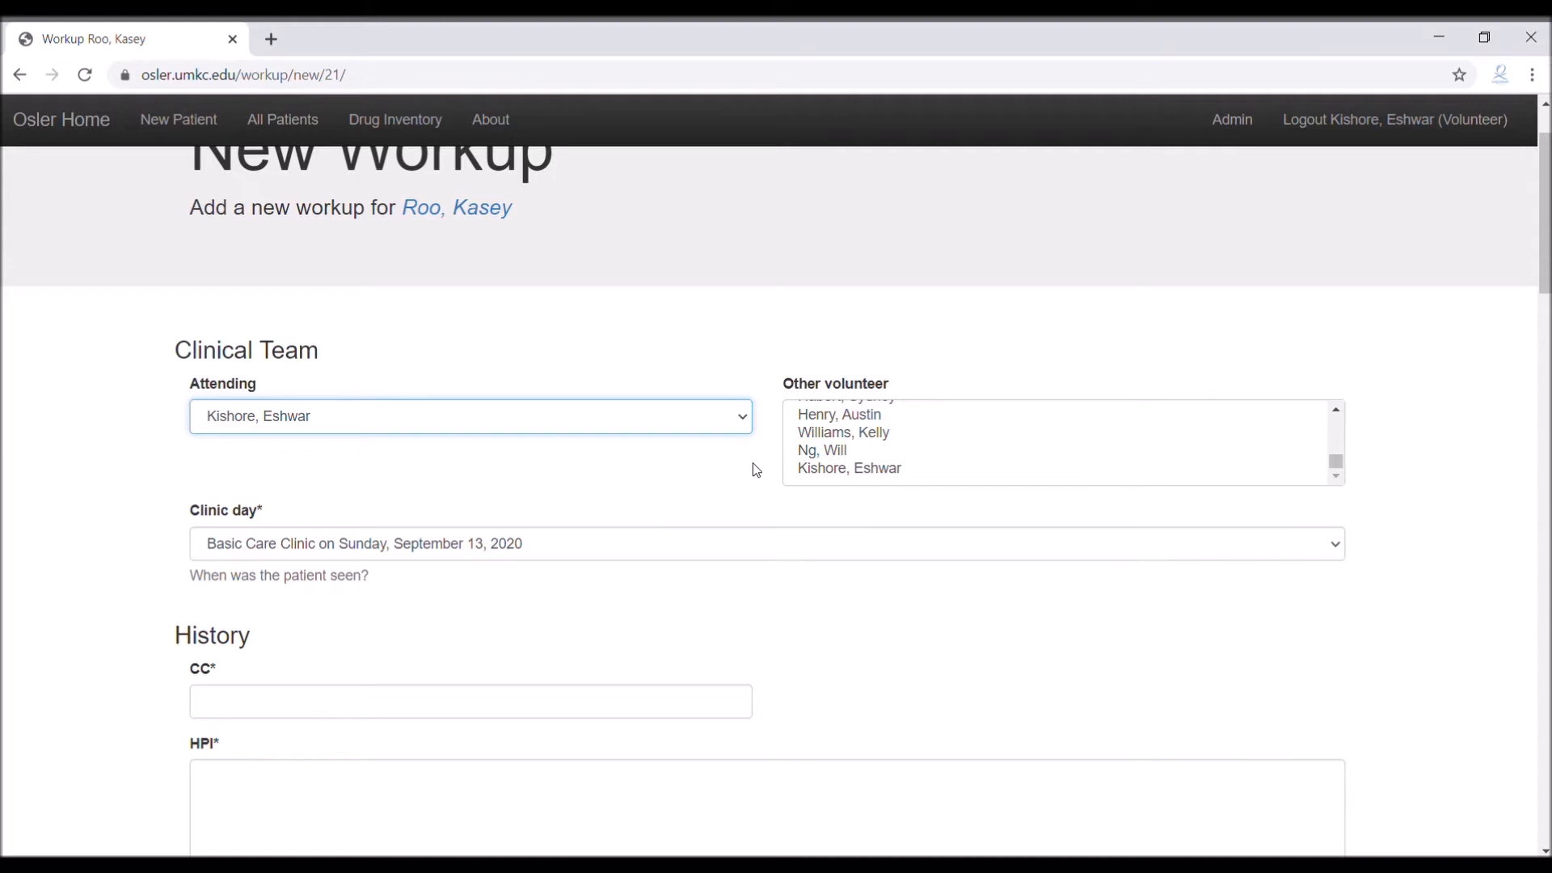
- Enter "LE edema" as the chief complaint in the History section
scroll(754, 462, "down", 3)
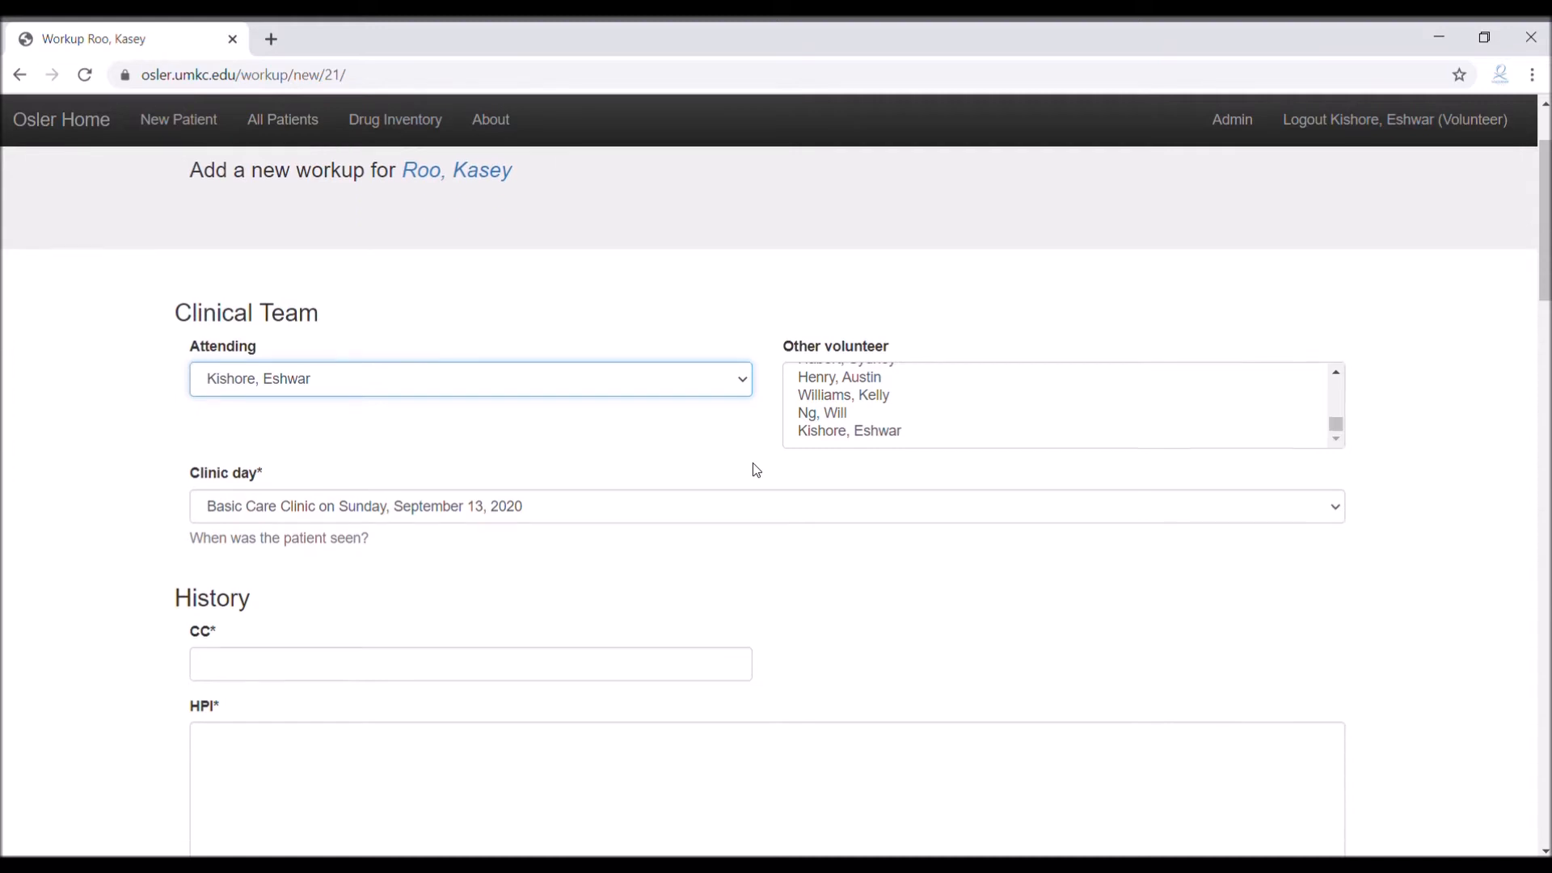
left_click(731, 504)
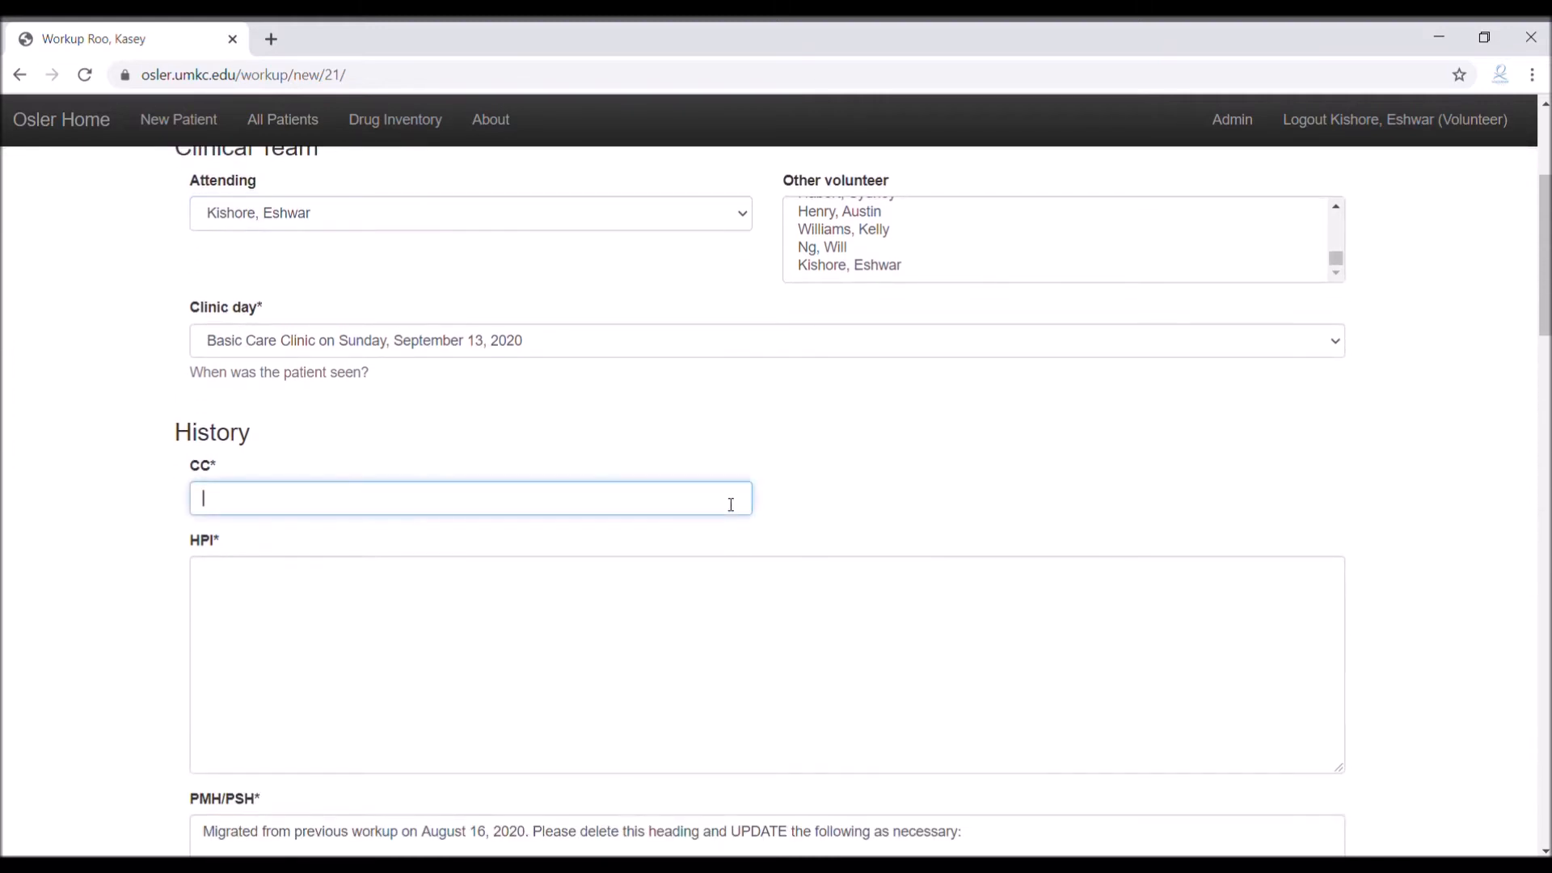
scroll(731, 504, "down", 1)
type("LE edema")
- Write the HPI as "30 y/o M who presents with LE edema."
key("Tab")
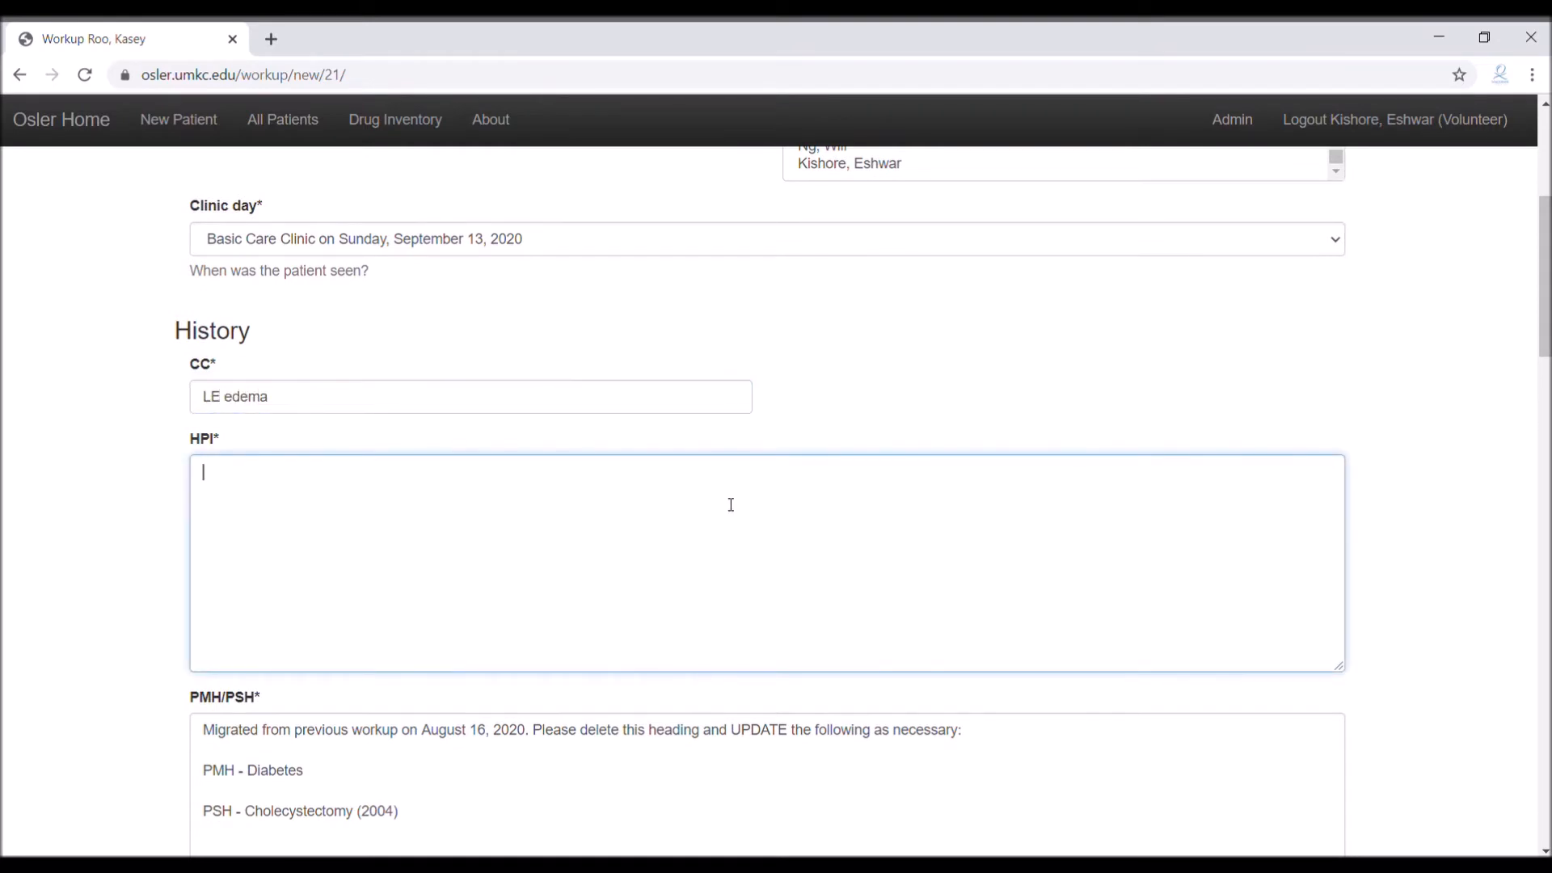
type("30 y/O")
key("BackSpace")
type("o M who presents with LE ")
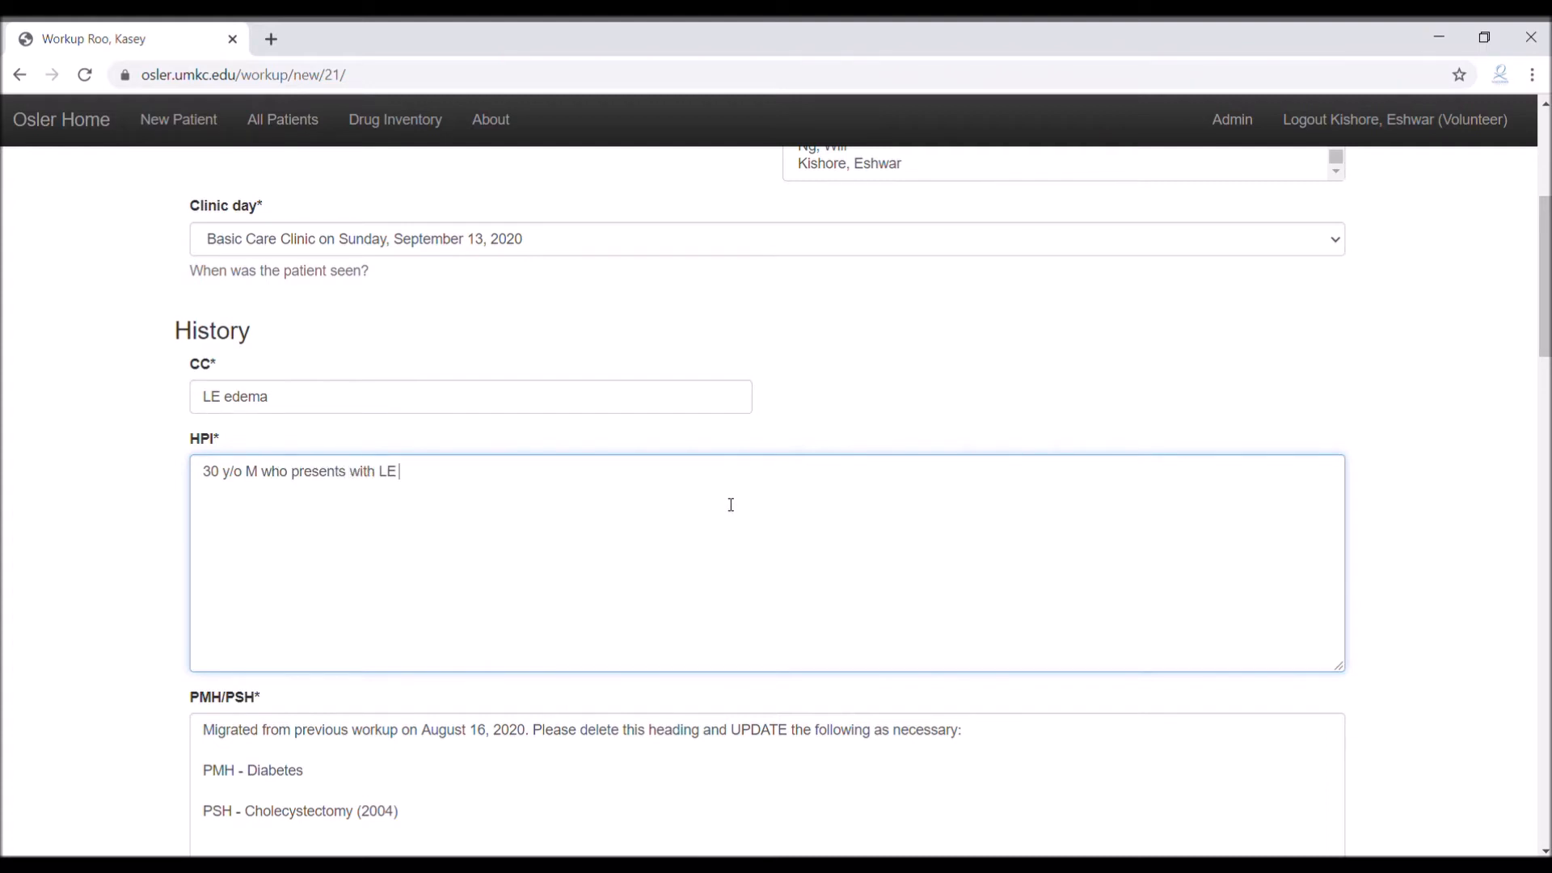
type("edema.")
- Delete the migrated-workup heading from PMH/PSH and add HTN after Diabetes in the PMH line
scroll(731, 505, "down", 3)
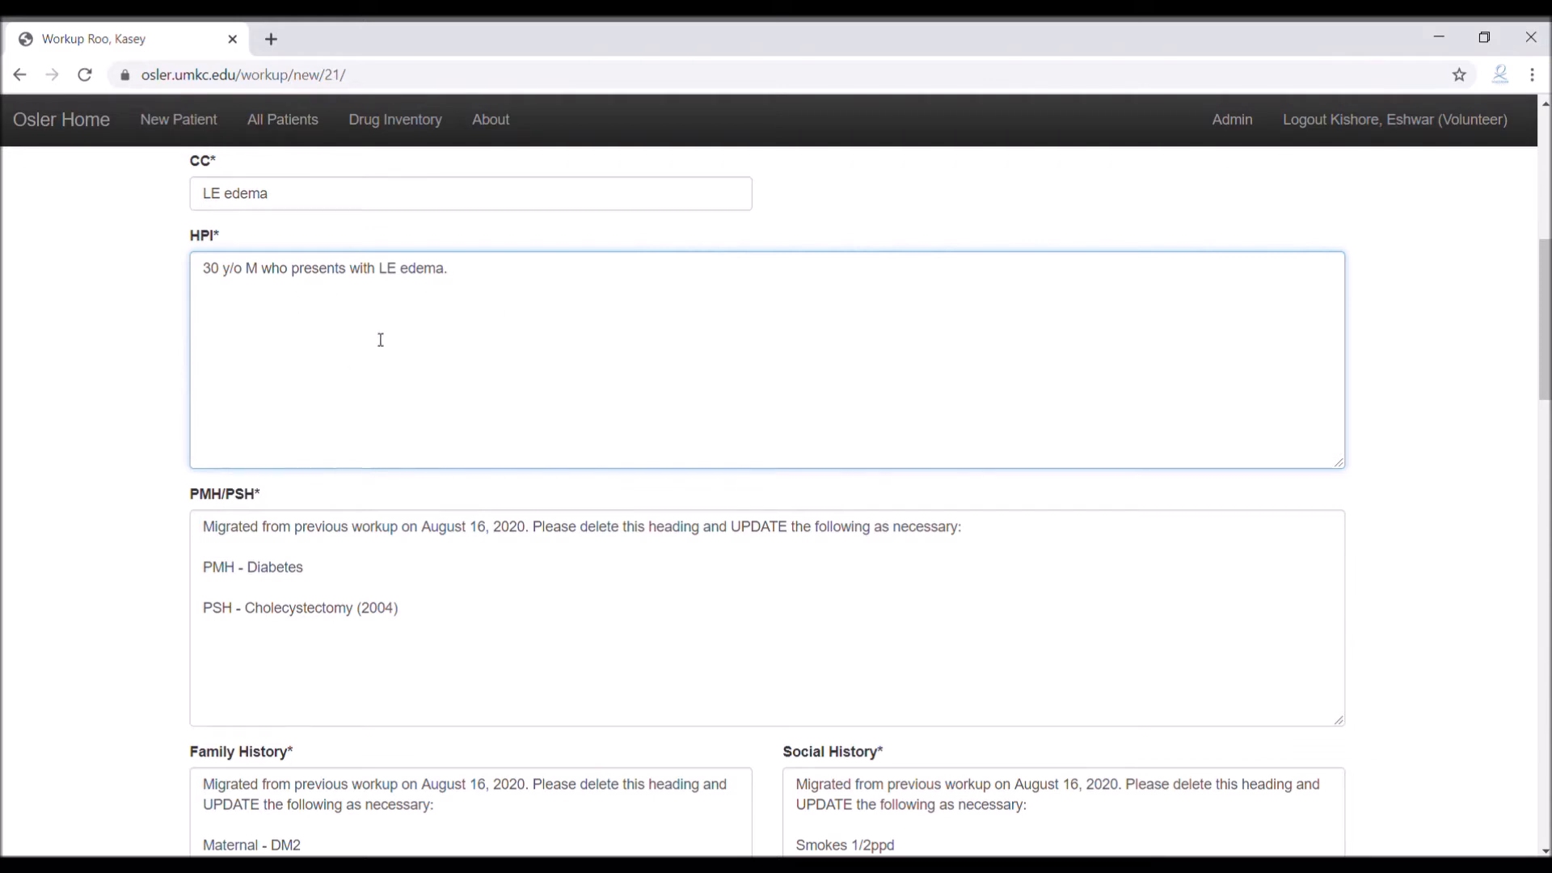
left_click_drag(203, 546, 205, 536)
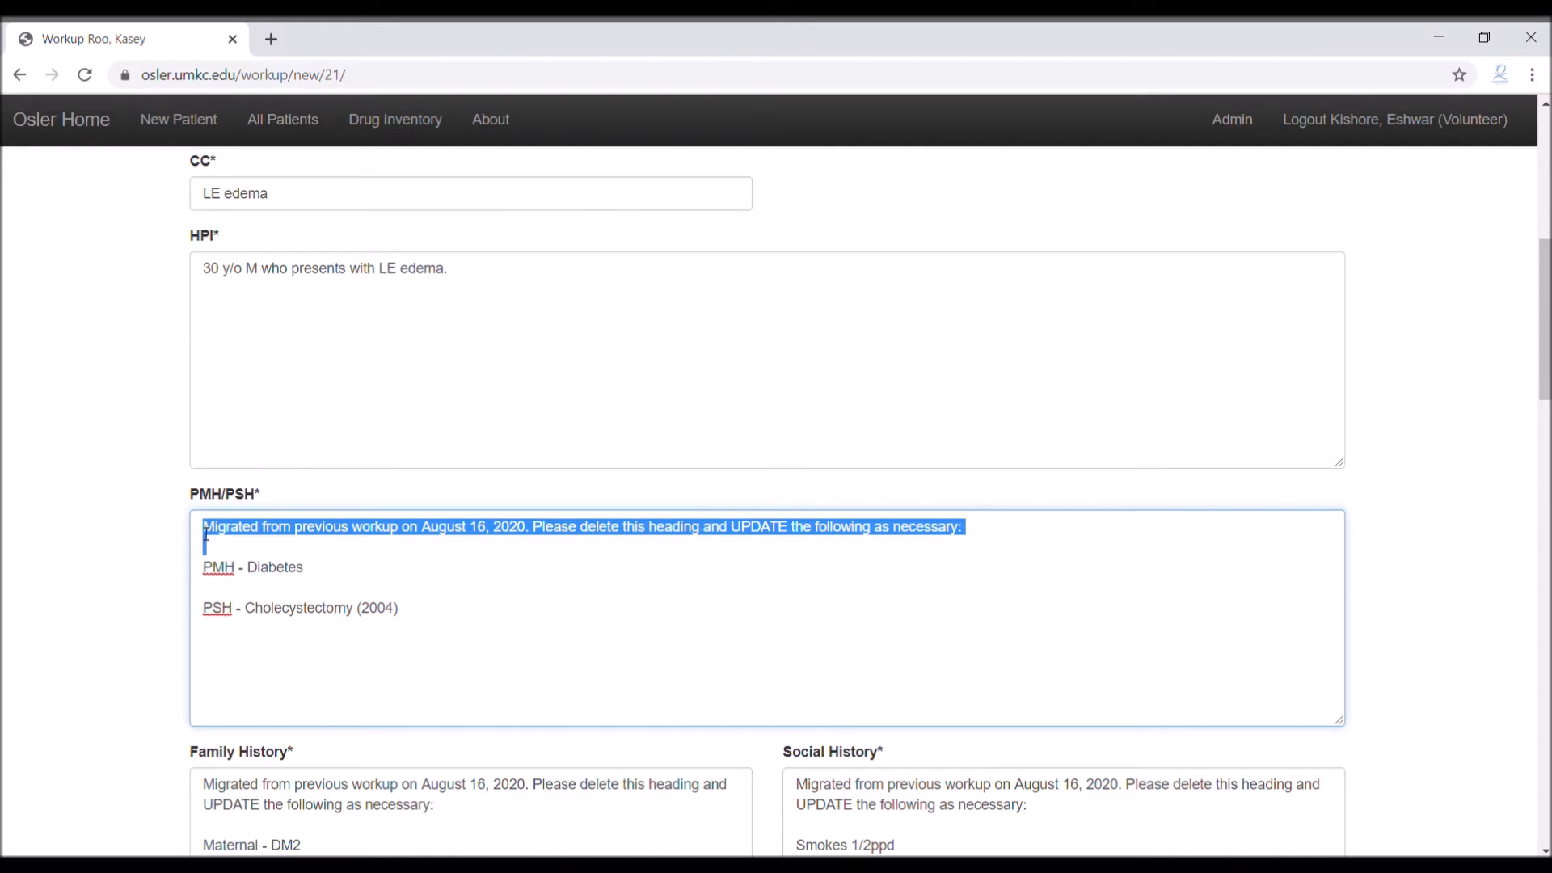
key("Delete")
key("Delete")
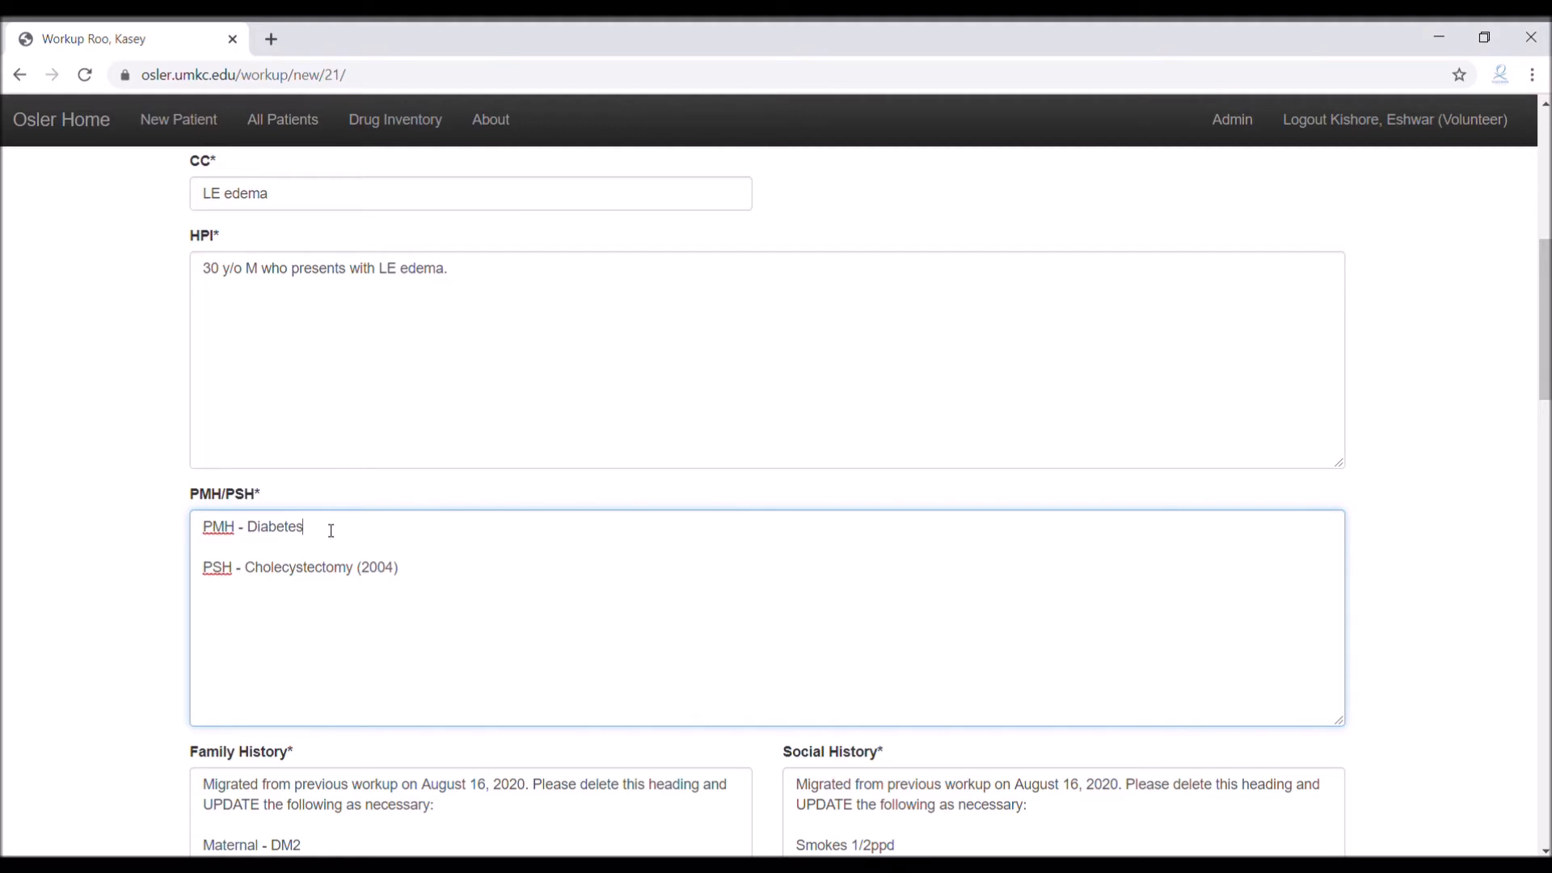
type("HTN")
- Delete the migrated-workup heading from Family History, keeping the maternal and paternal entries
scroll(334, 530, "down", 2)
scroll(334, 530, "down", 4)
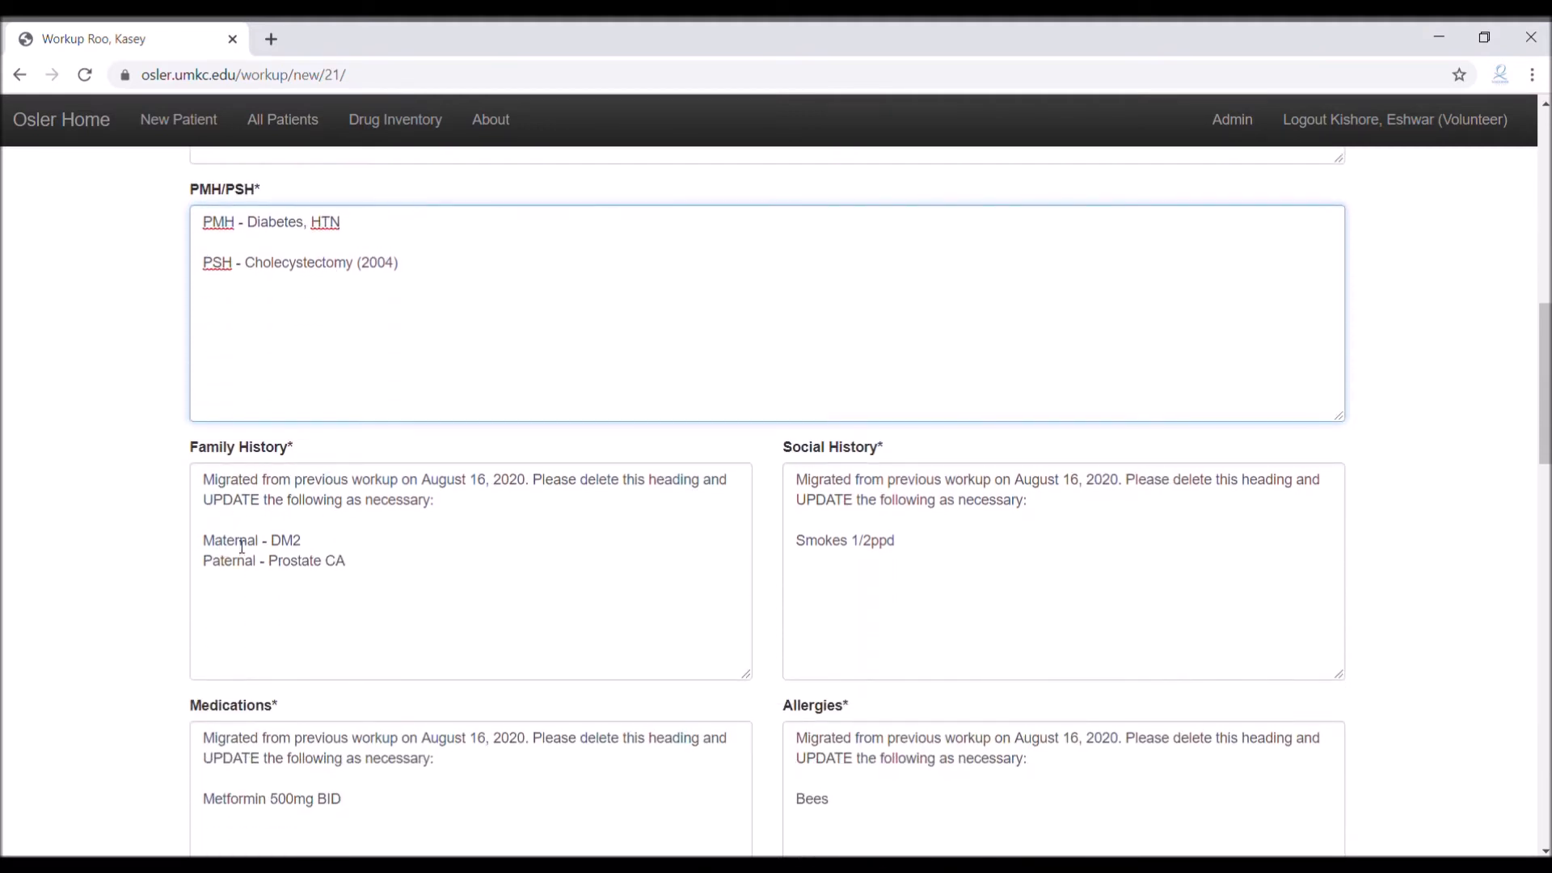
left_click_drag(206, 520, 201, 479)
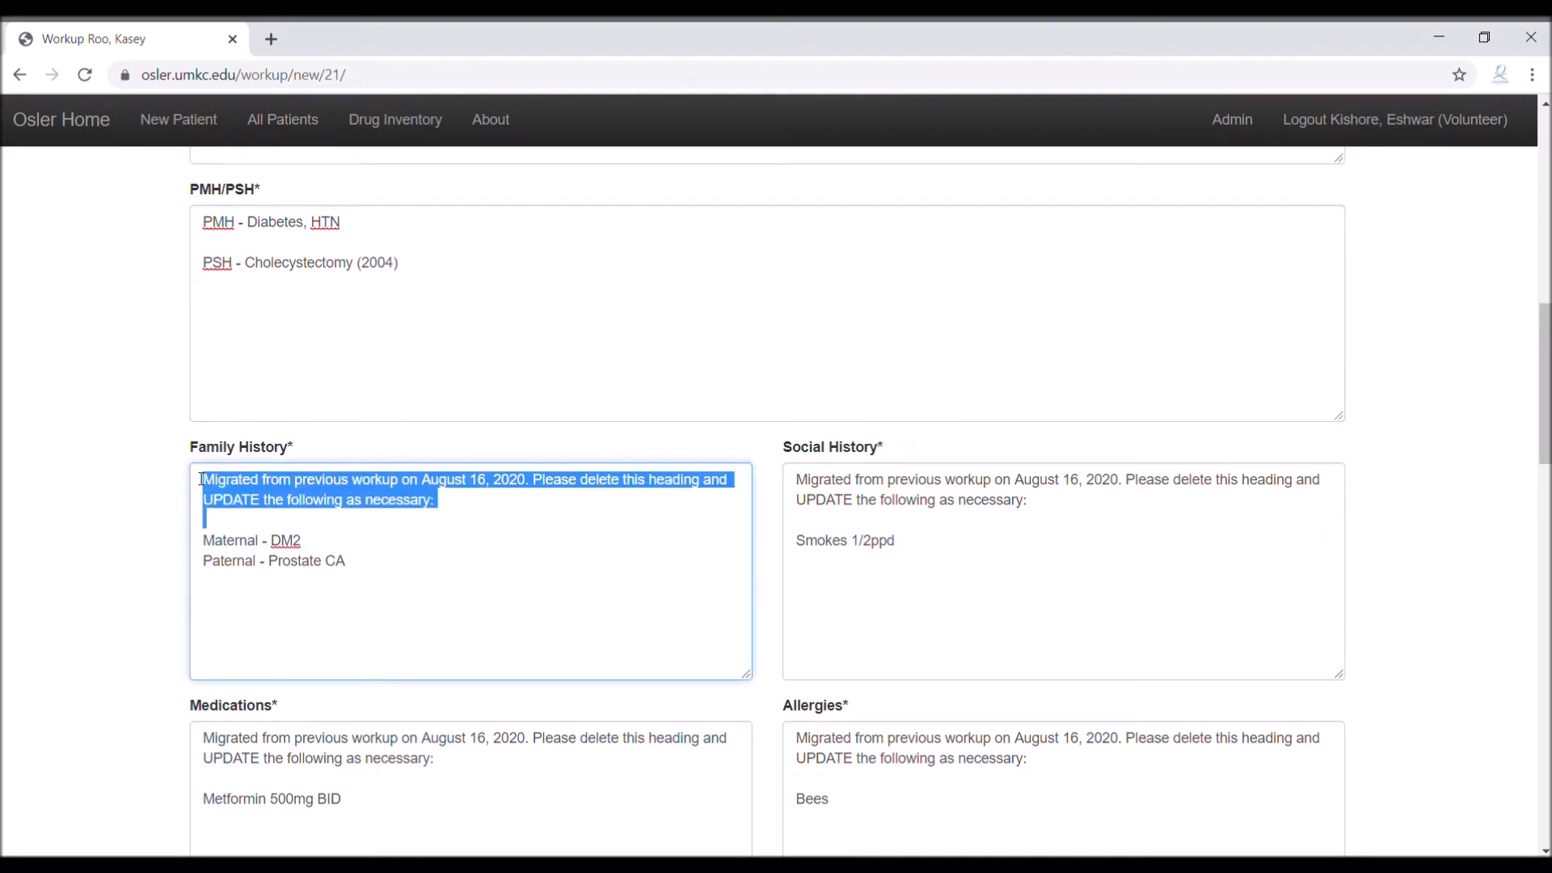
key("BackSpace")
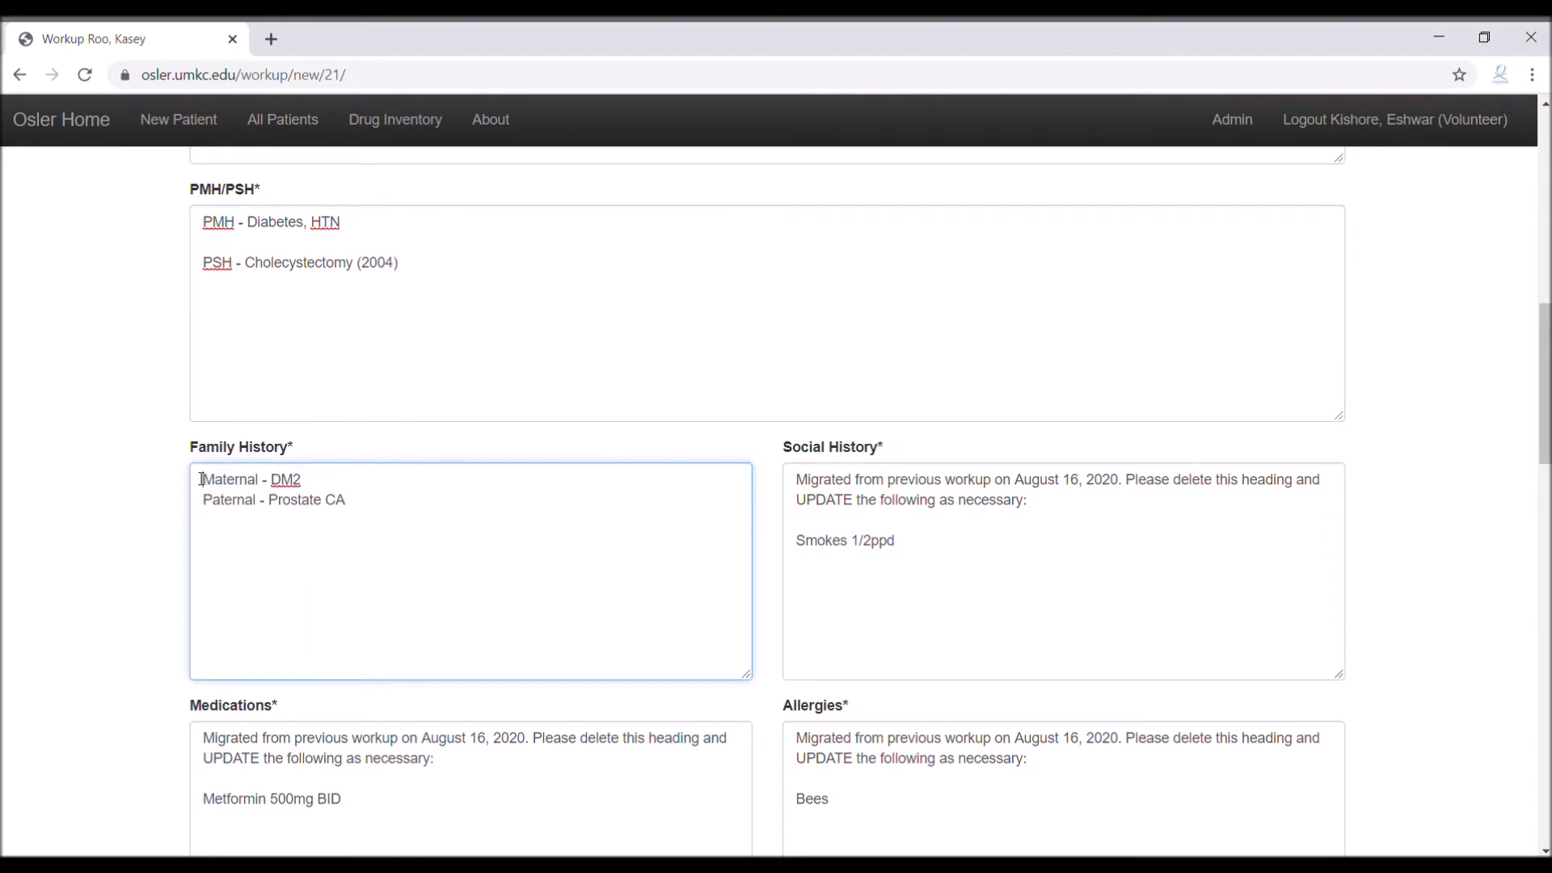
- Delete the migrated-workup heading from Social History, keeping the smoking entry
scroll(402, 530, "up", 2)
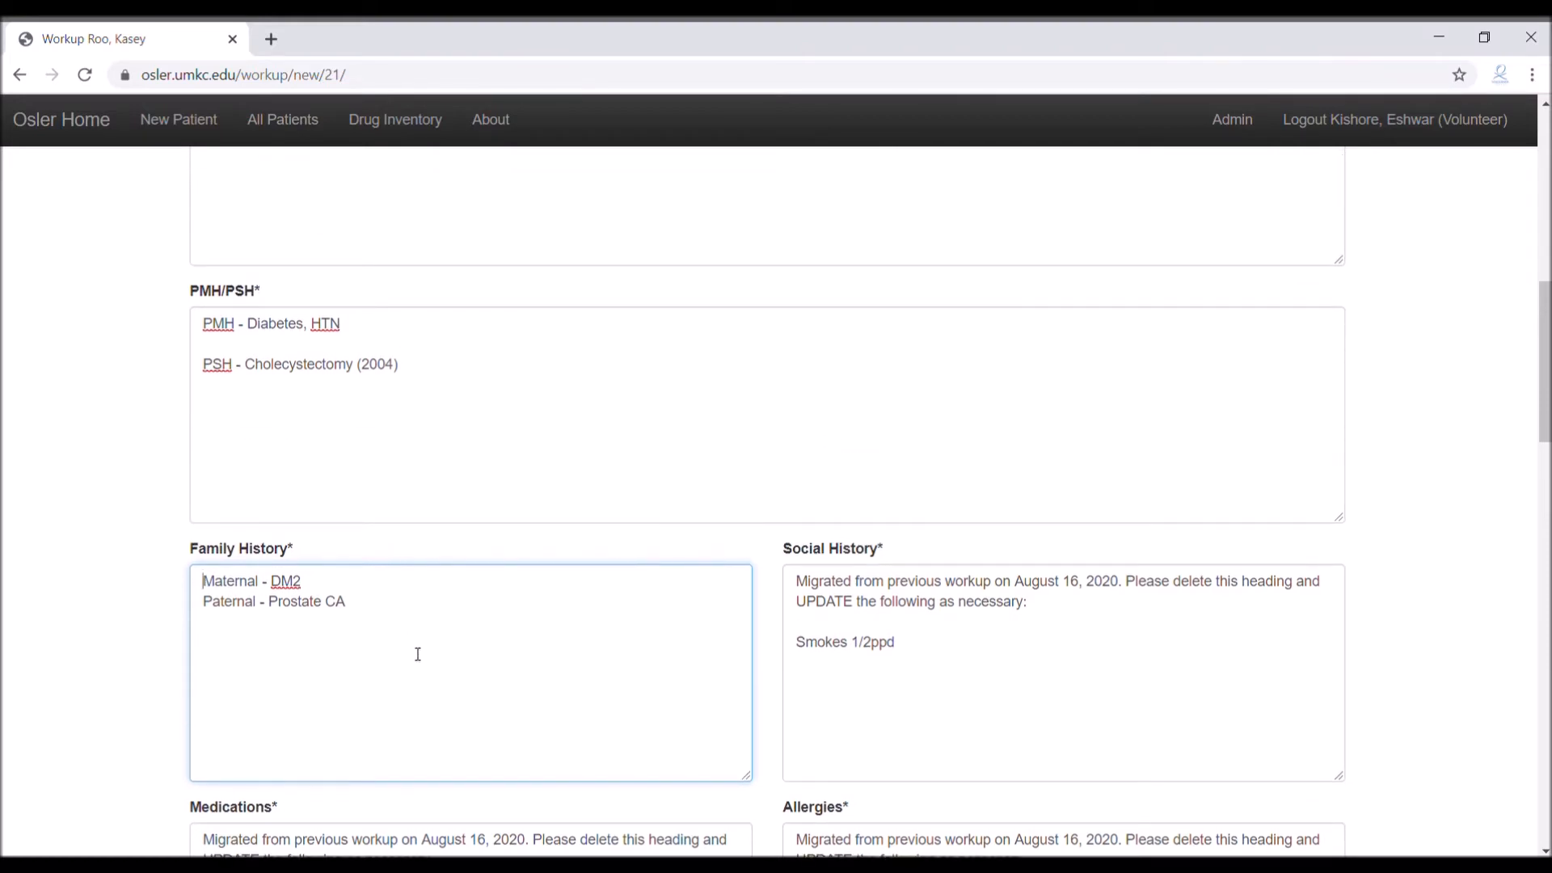
left_click(898, 623)
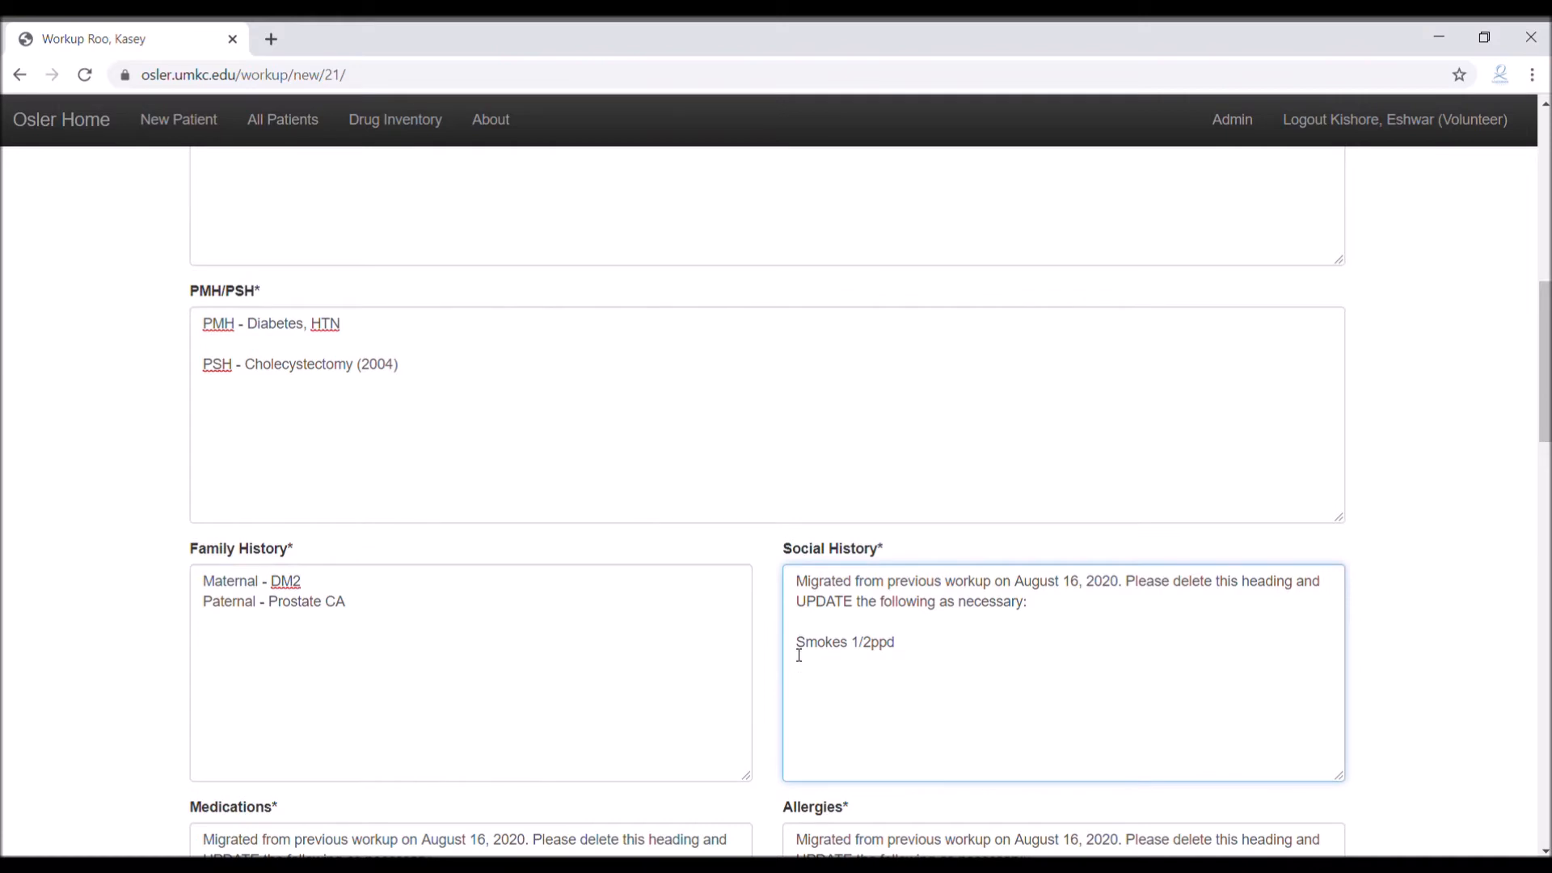
left_click_drag(799, 623, 796, 579)
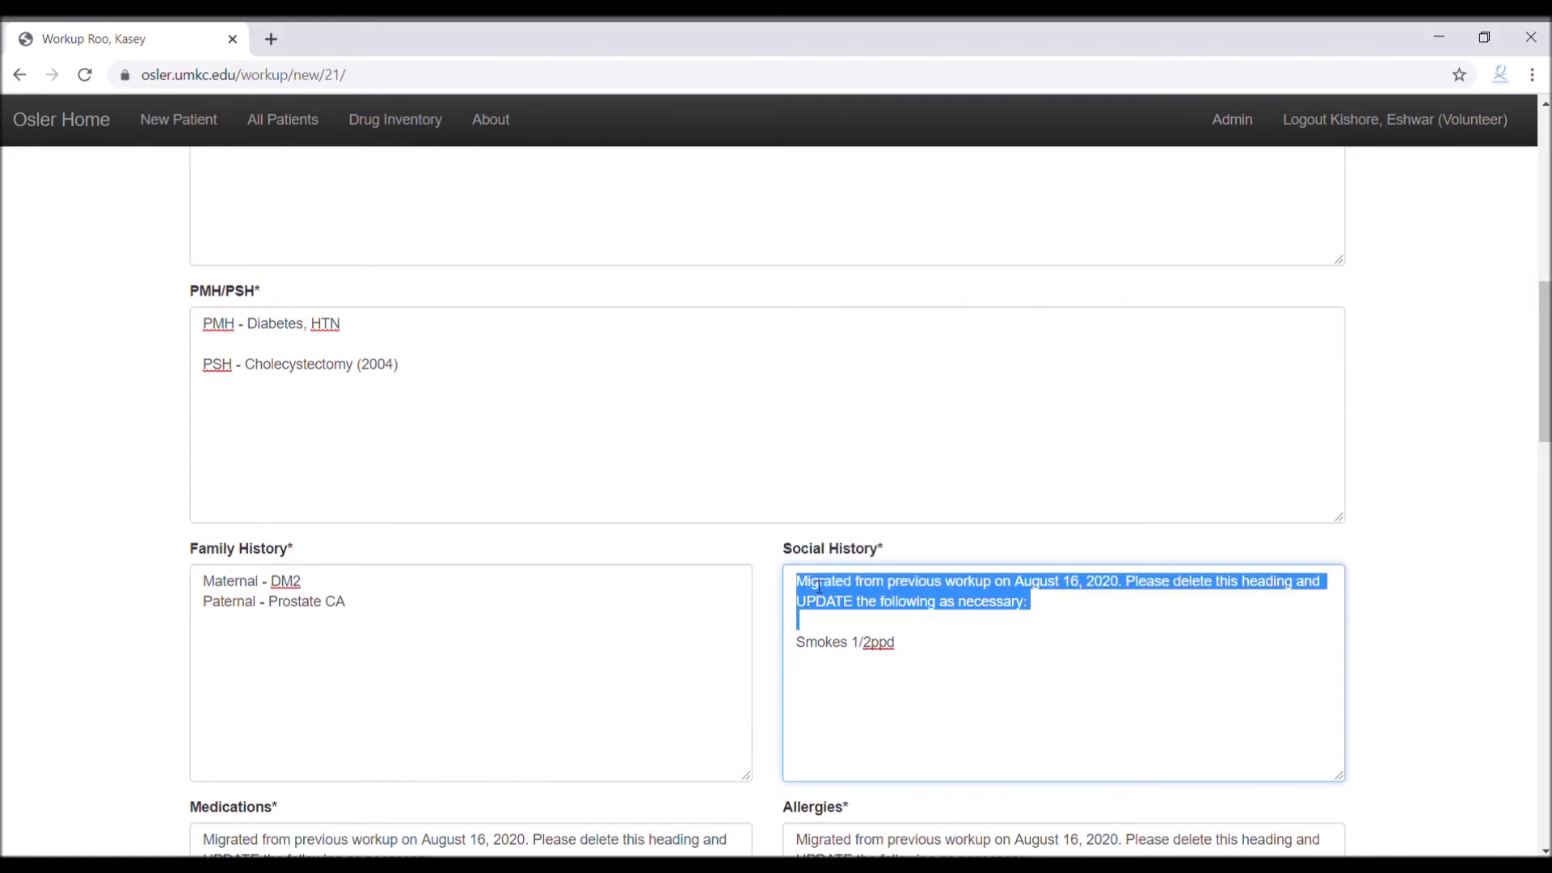
key("Delete")
key("Delete")
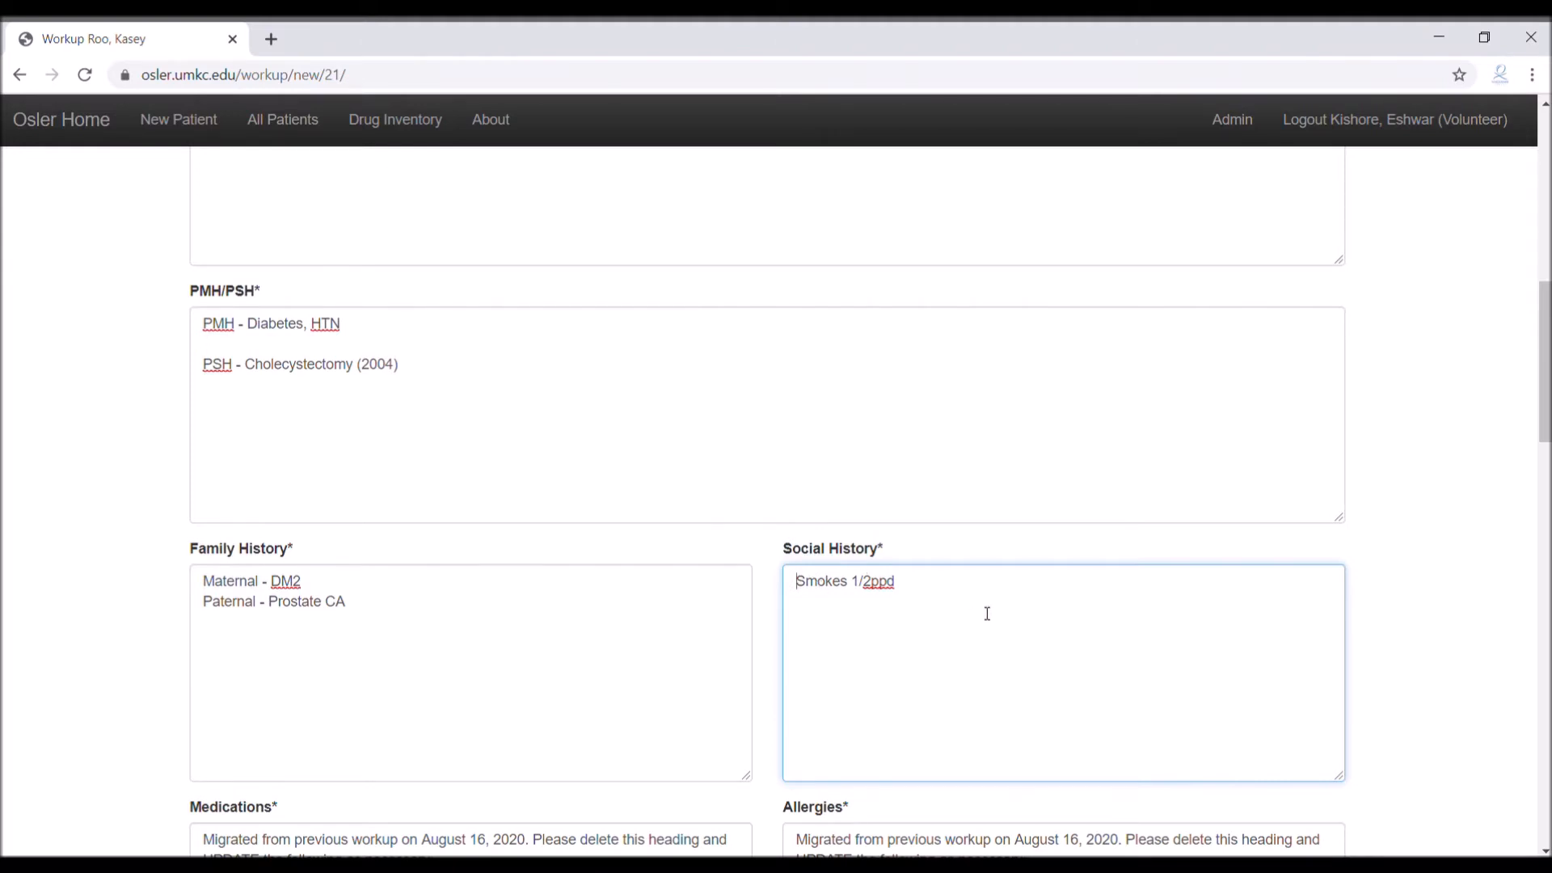
- Delete the migrated-workup heading from Medications, keeping the Metformin entry
scroll(987, 613, "down", 1)
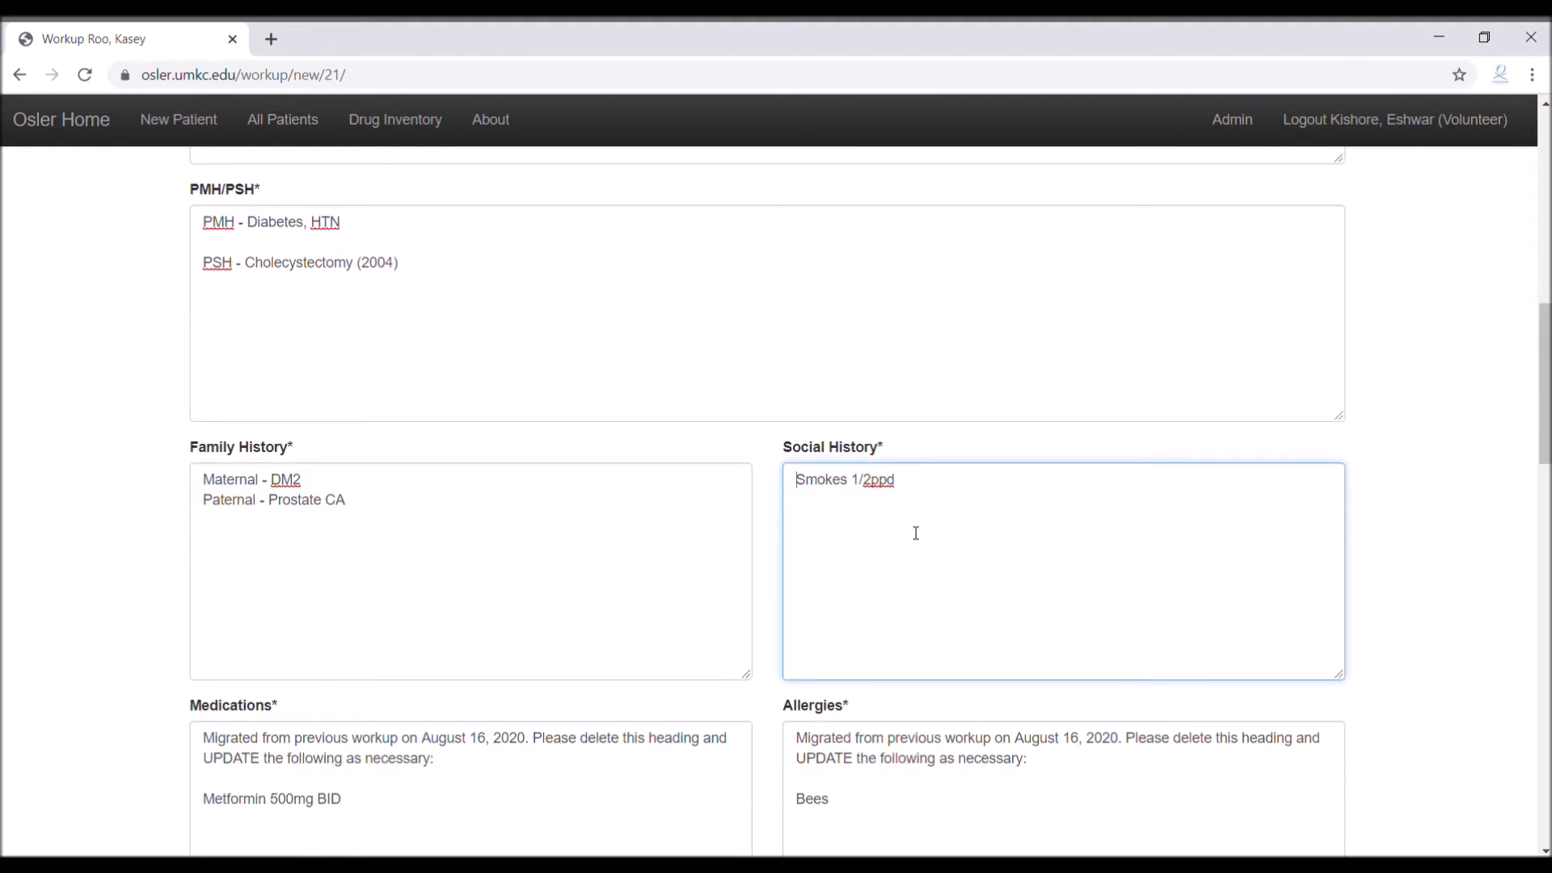
scroll(914, 509, "down", 2)
scroll(918, 507, "down", 1)
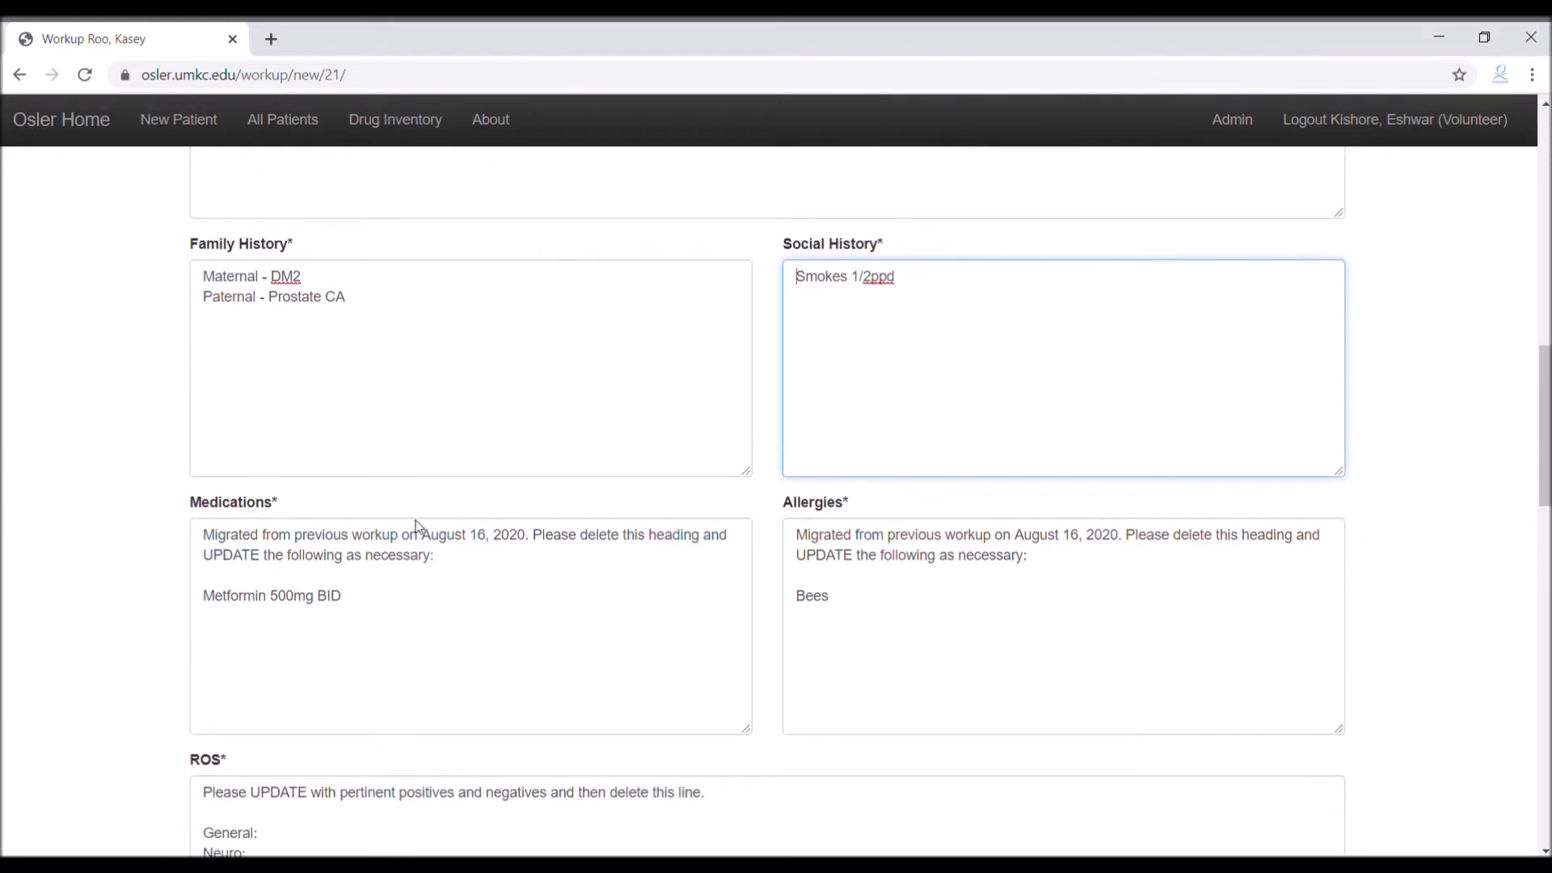
left_click_drag(206, 595, 203, 515)
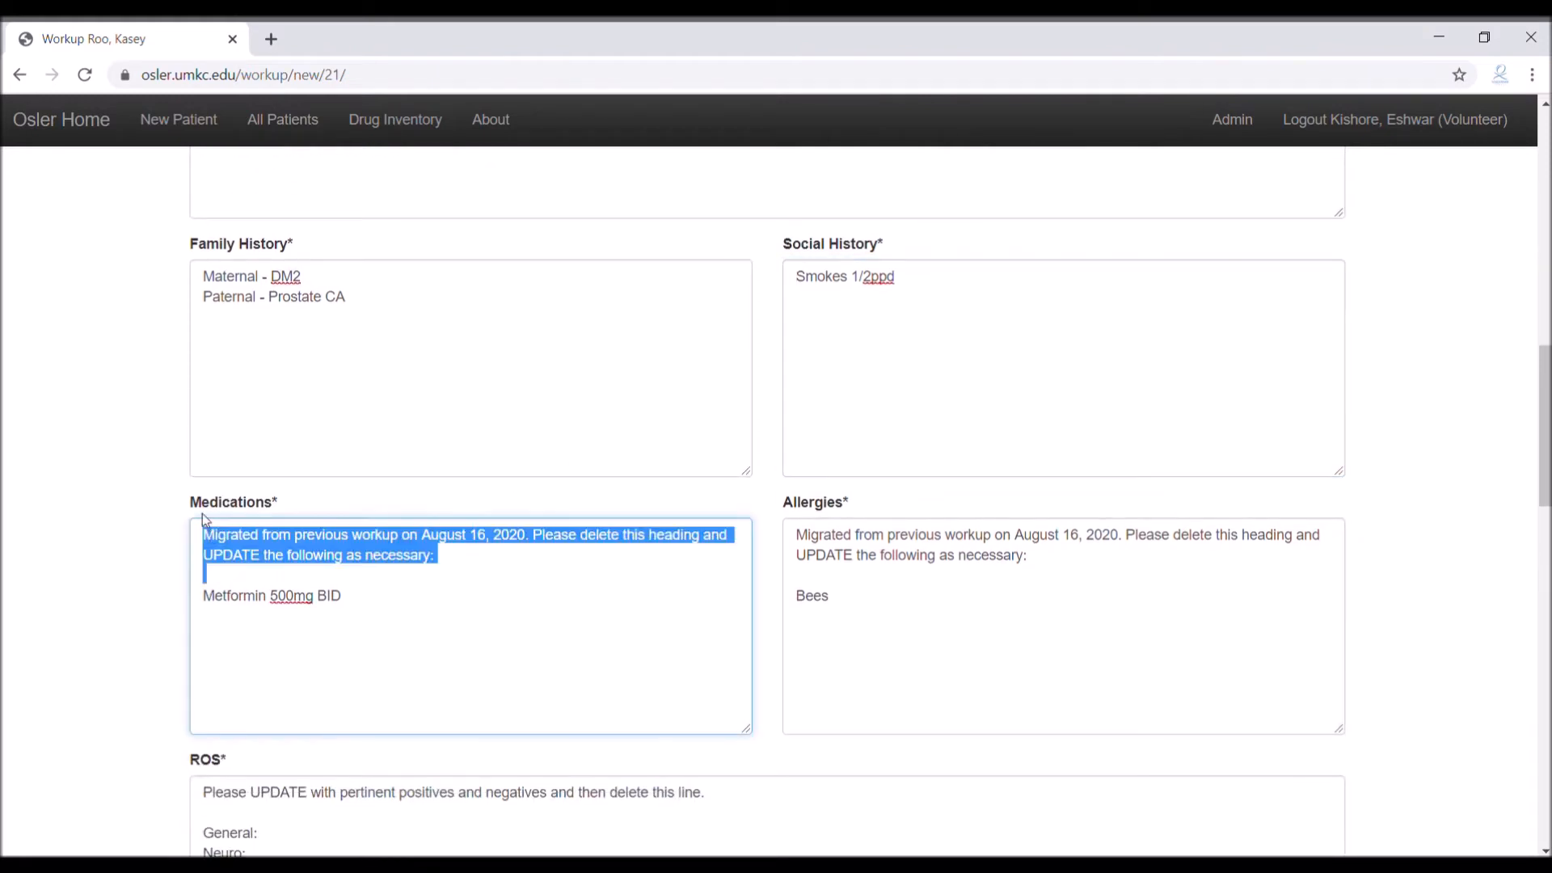
key("BackSpace")
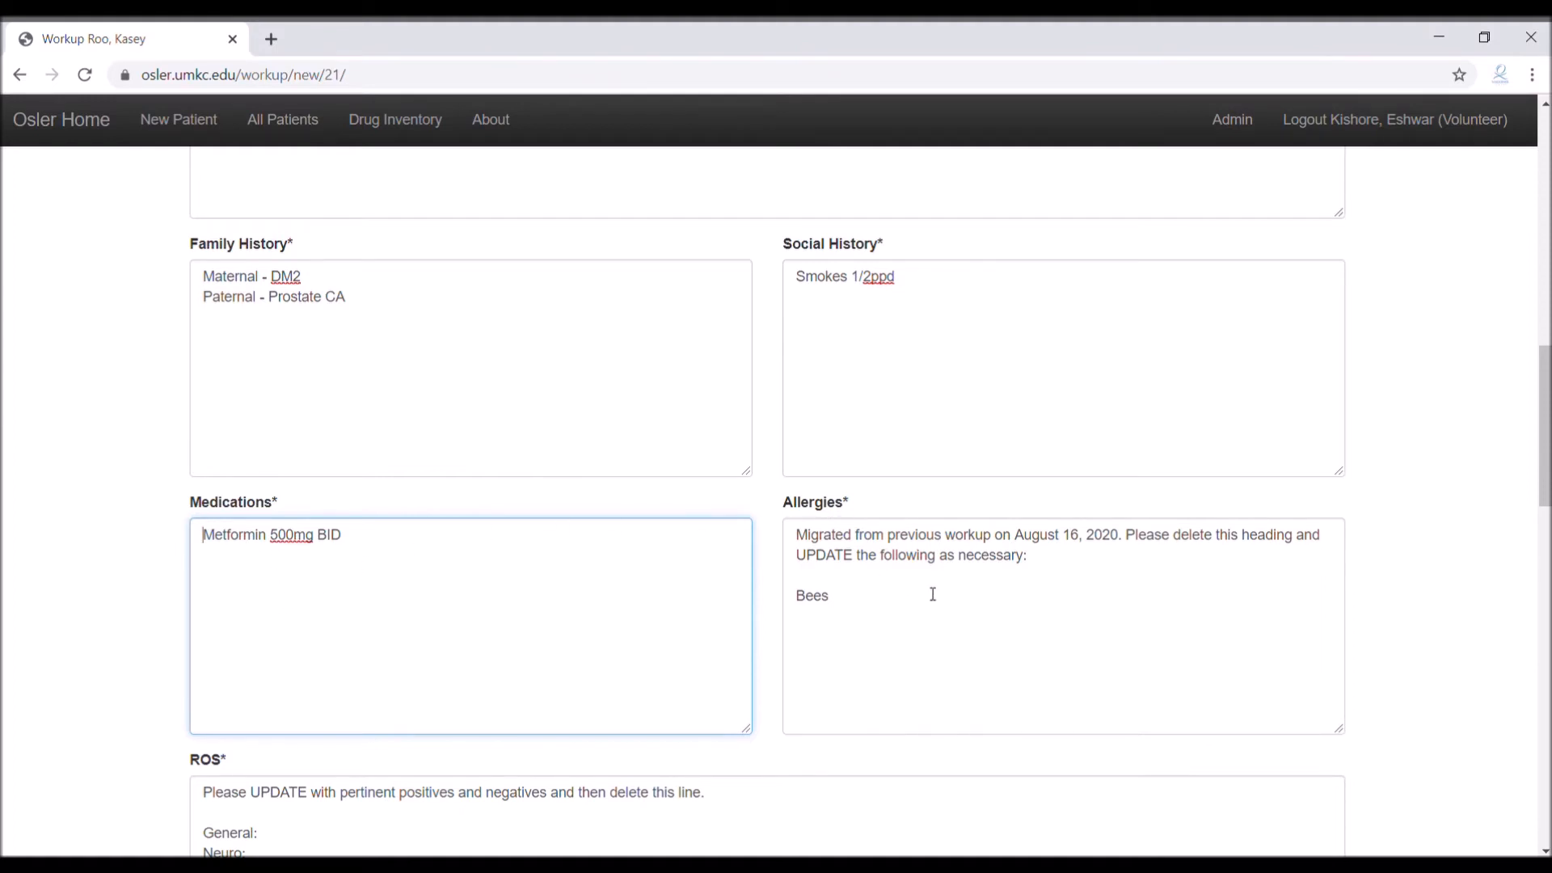
scroll(921, 602, "down", 1)
left_click(856, 521)
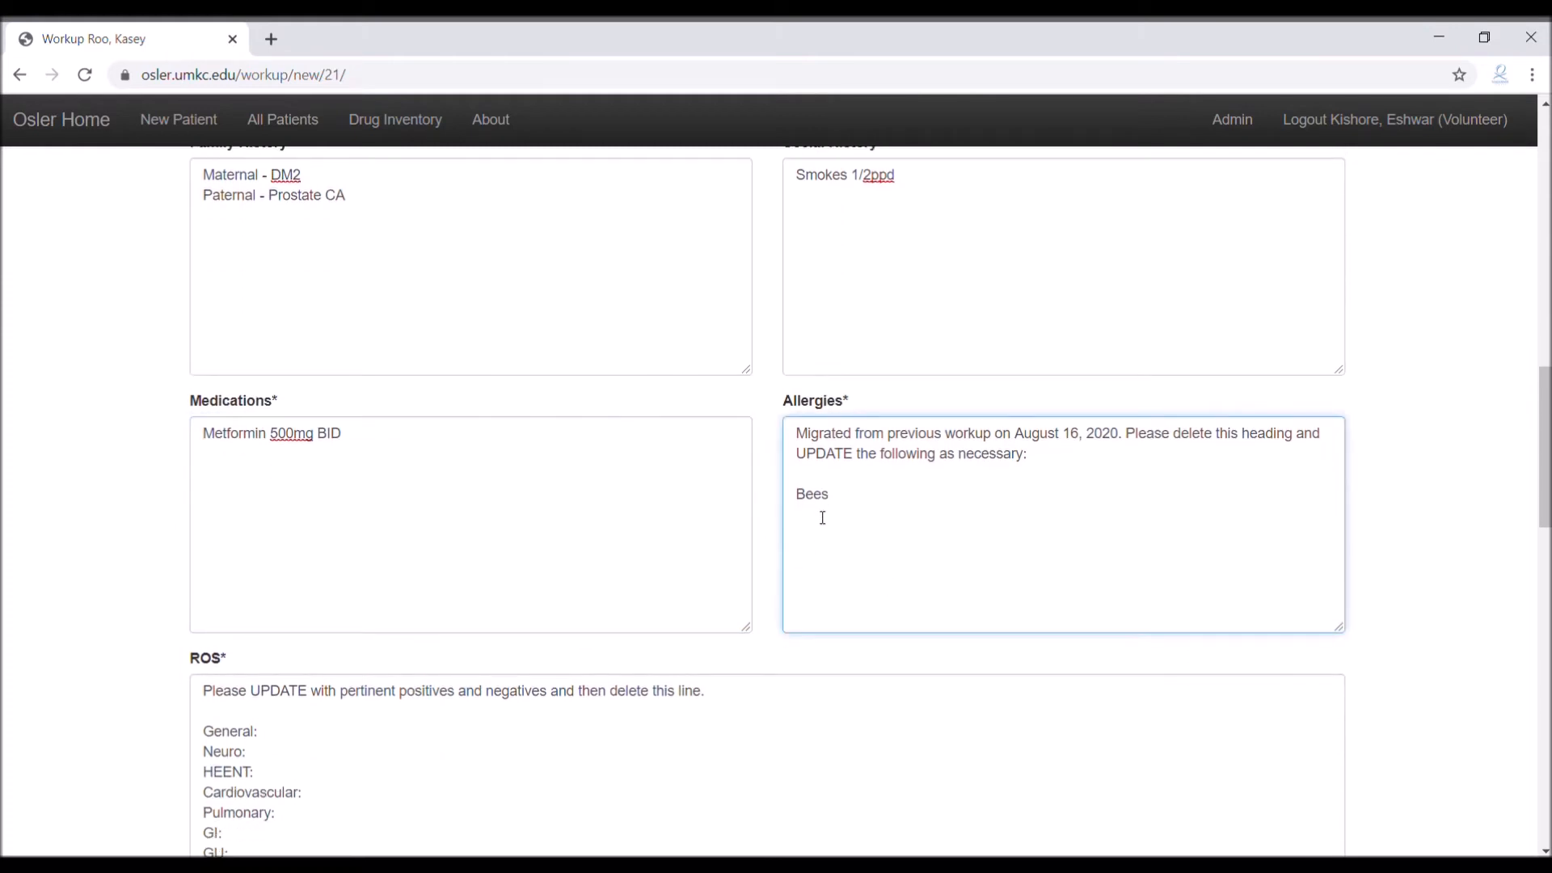
- Delete the update instruction line and the blank line below it from the ROS template
scroll(822, 517, "down", 4)
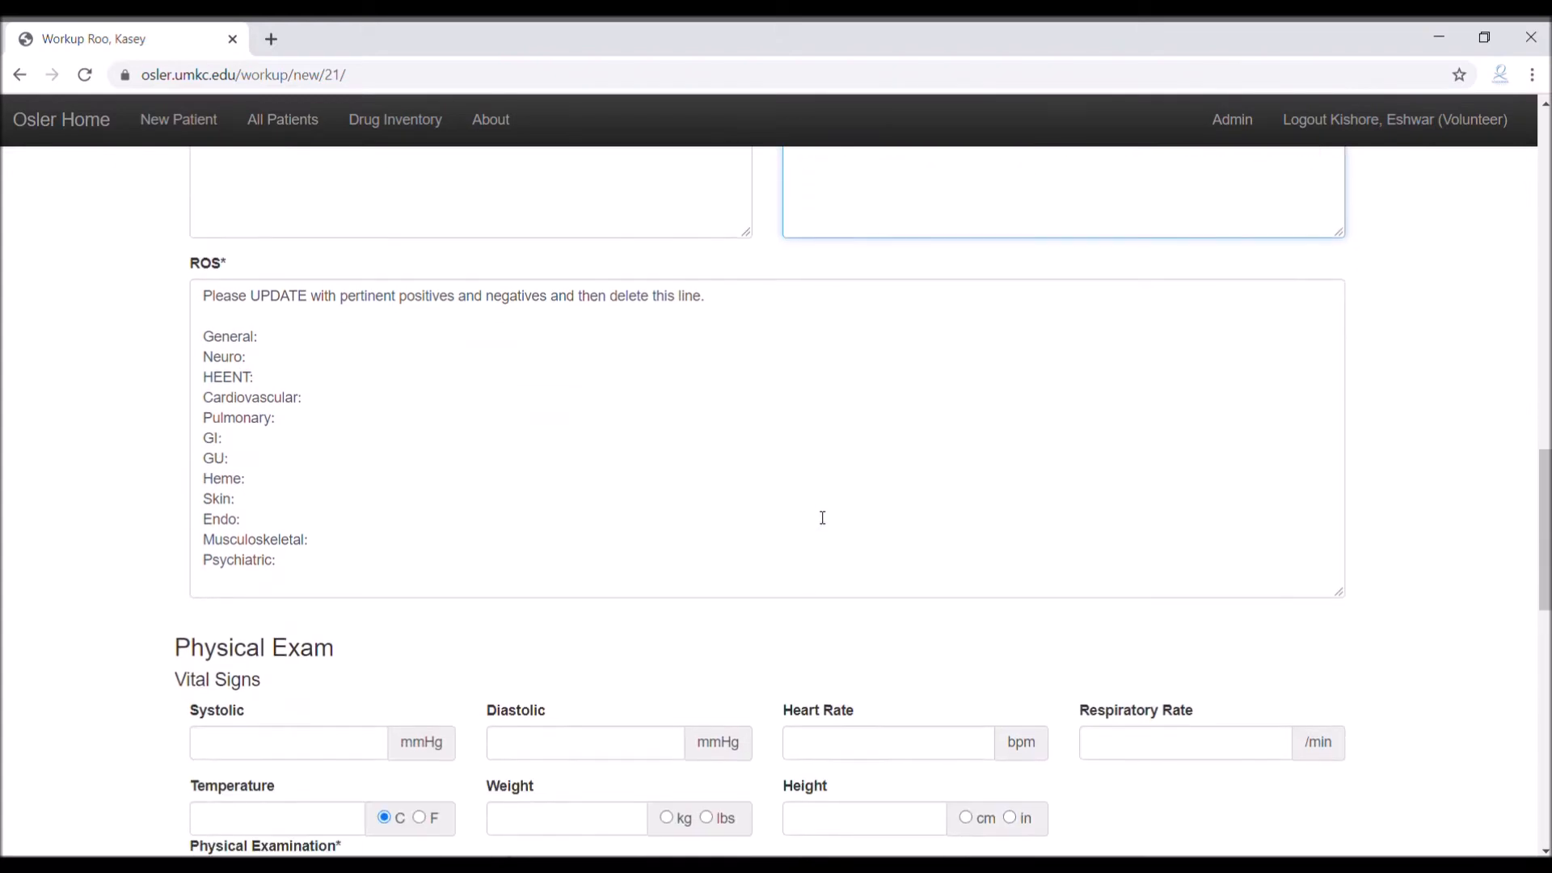
scroll(822, 517, "down", 1)
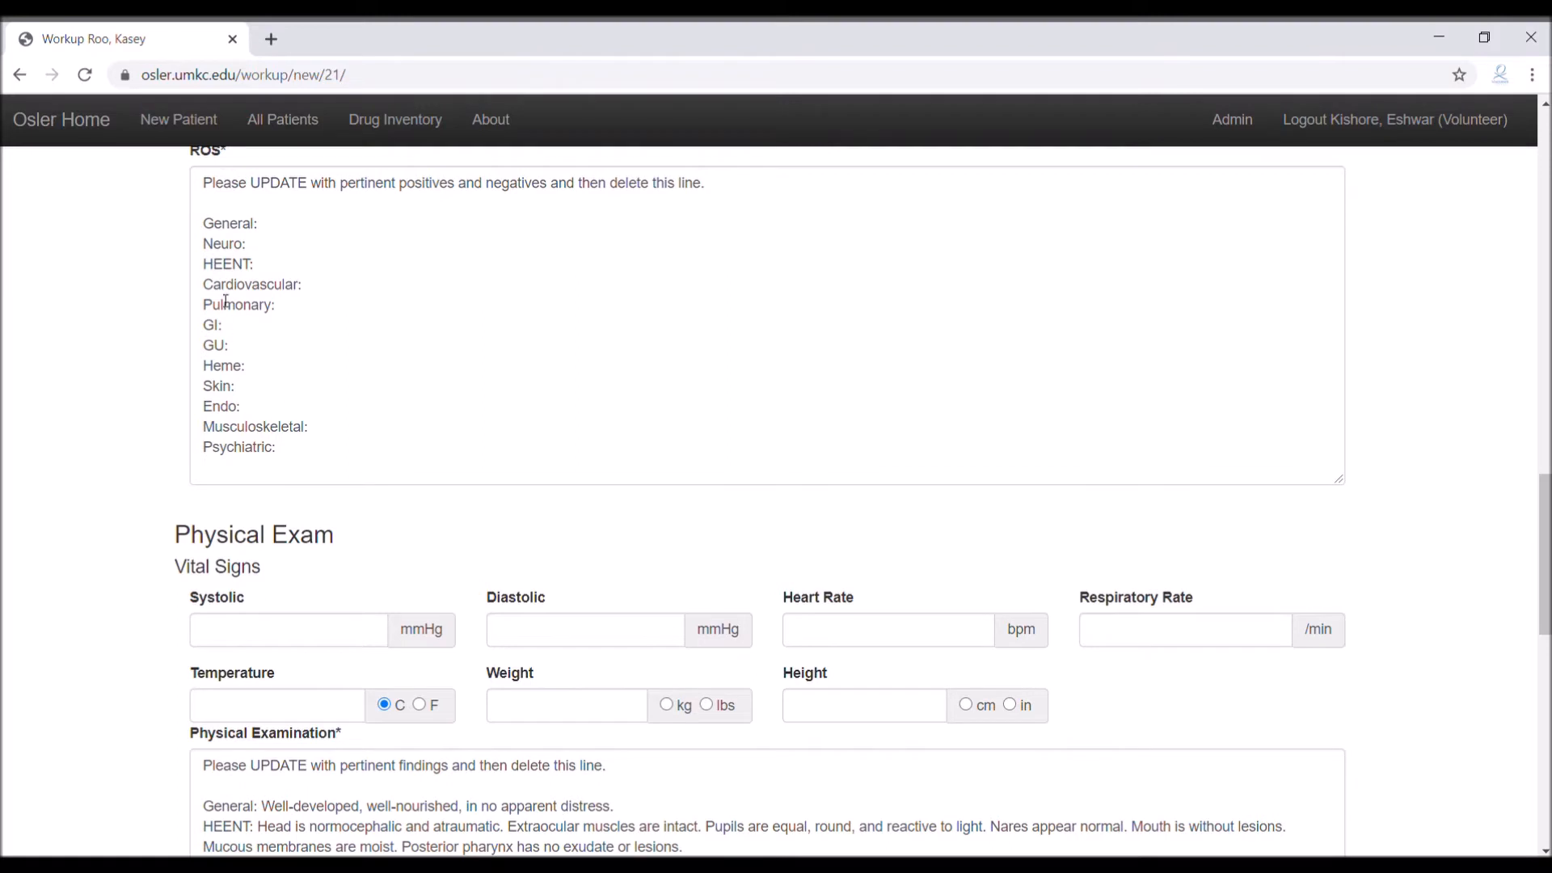
left_click_drag(206, 223, 205, 178)
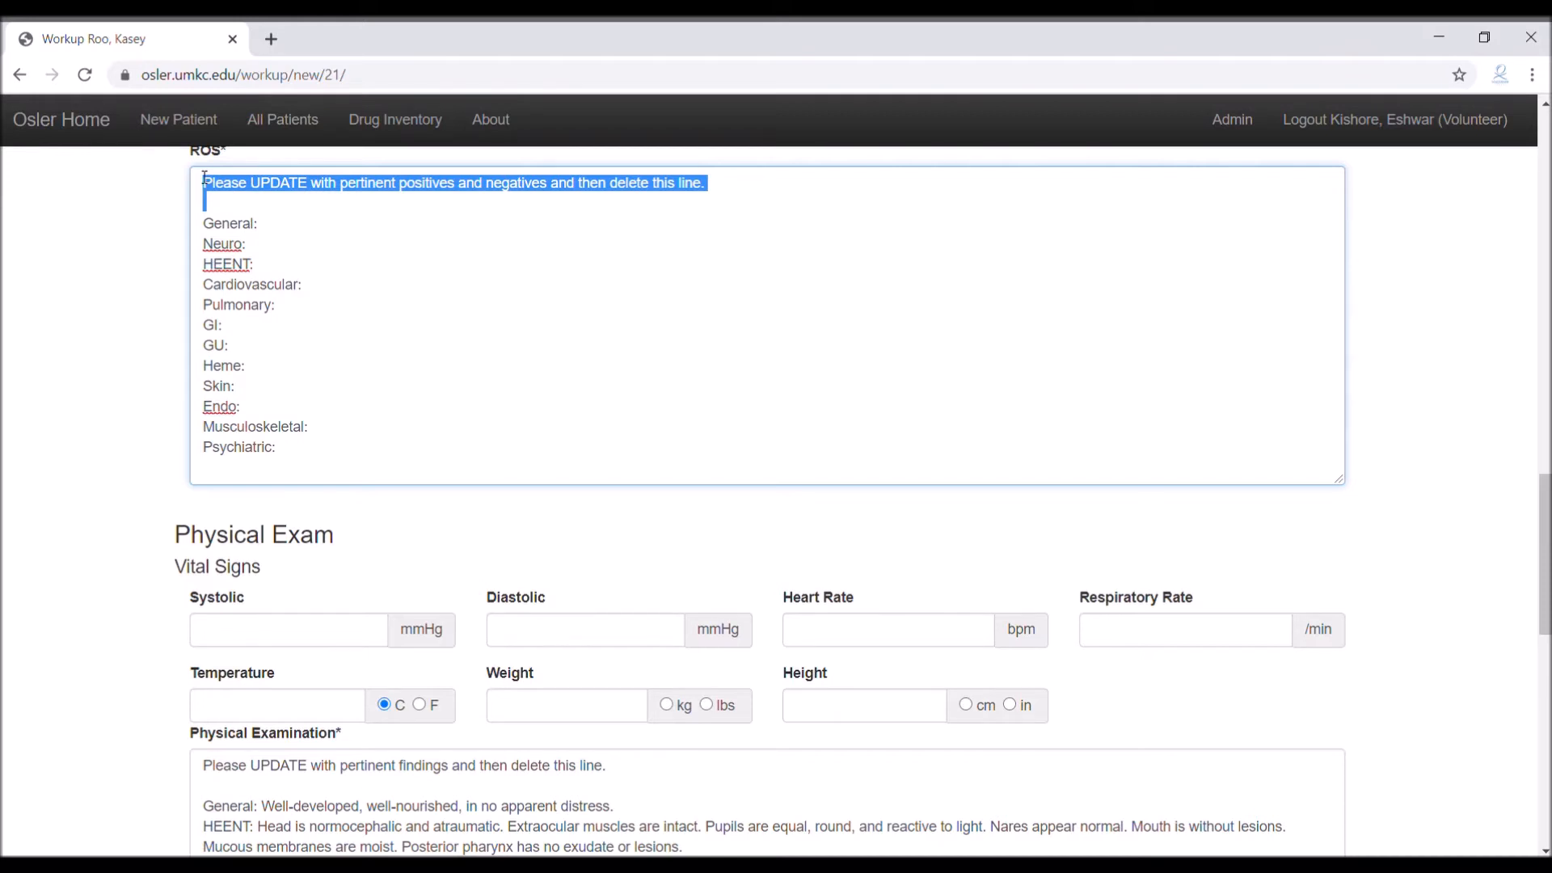
key("BackSpace")
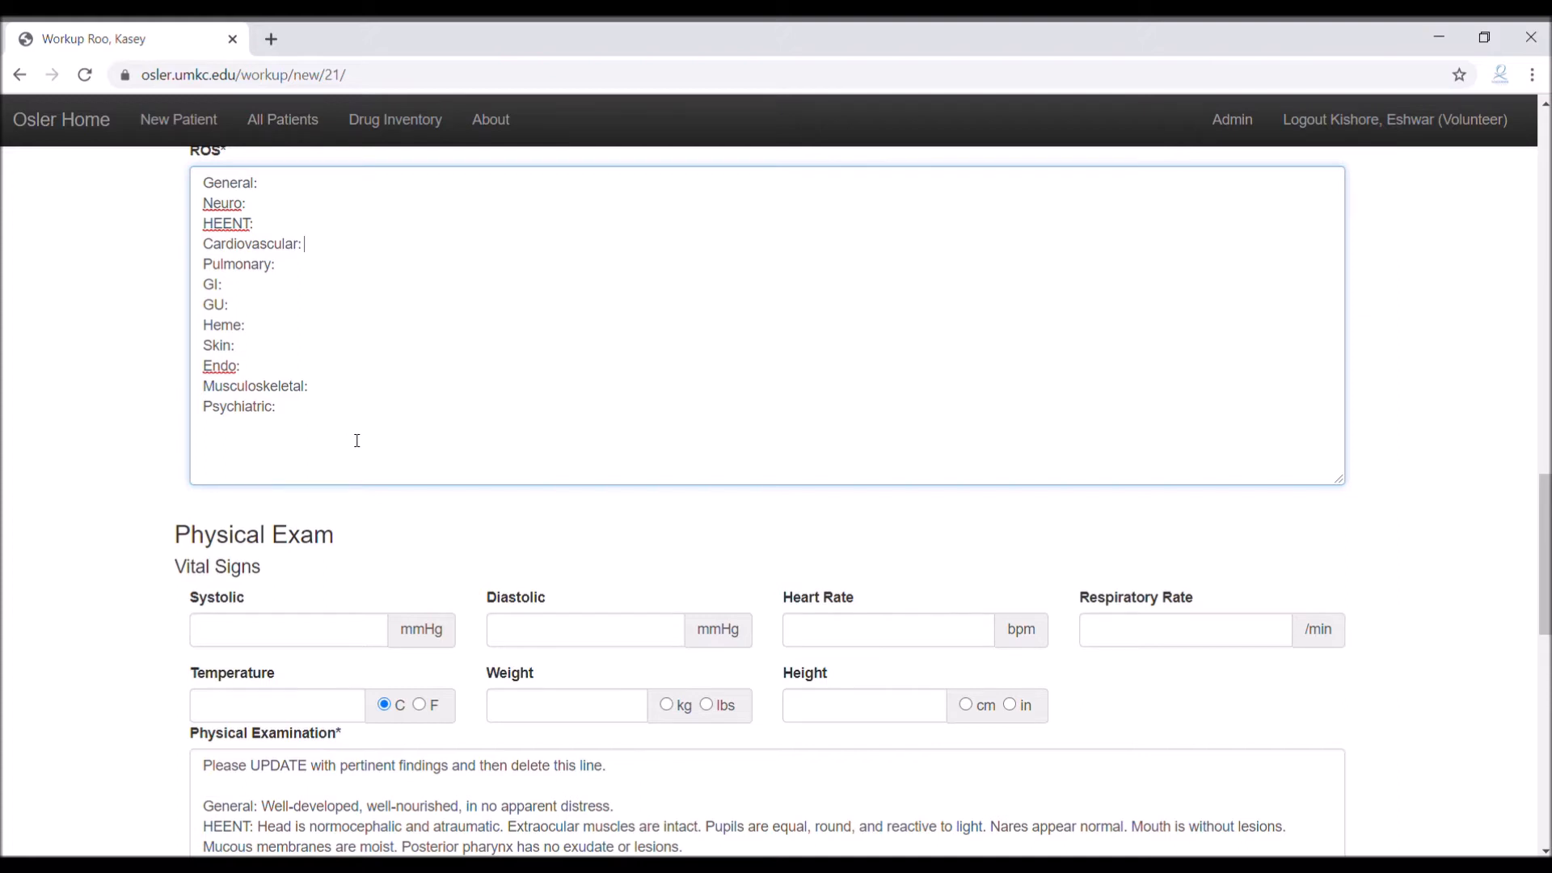
- Enter the vital signs: systolic 120 mmHg, diastolic 80 mmHg, heart rate 60 bpm and respiratory rate 12 per minute
scroll(388, 413, "down", 4)
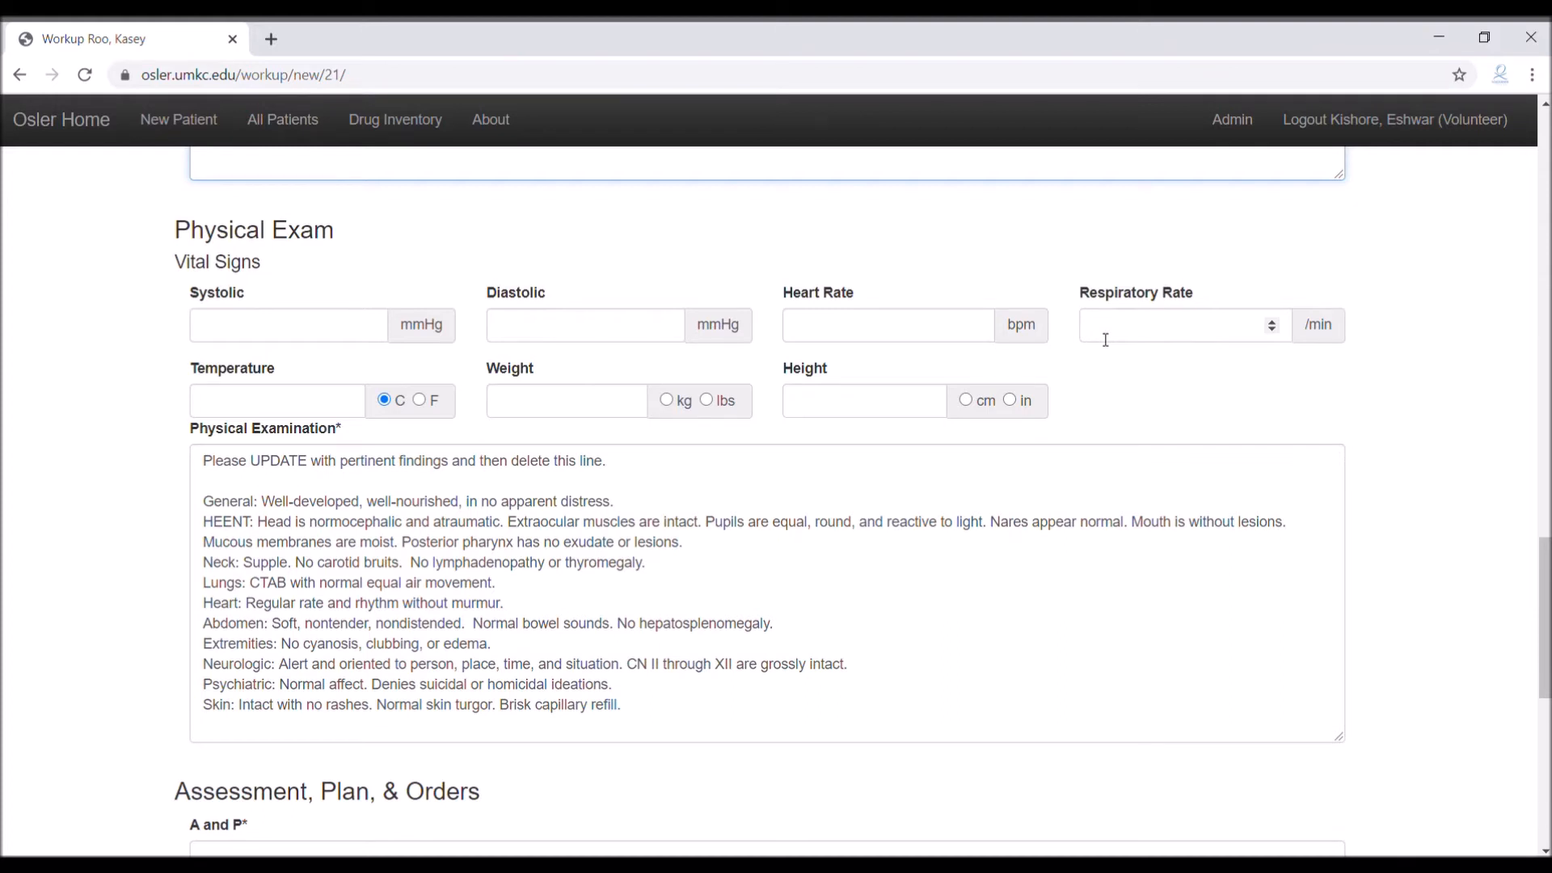
left_click(279, 336)
type("120")
key("Tab")
type("80")
key("Tab")
type("60")
key("Tab")
type("12")
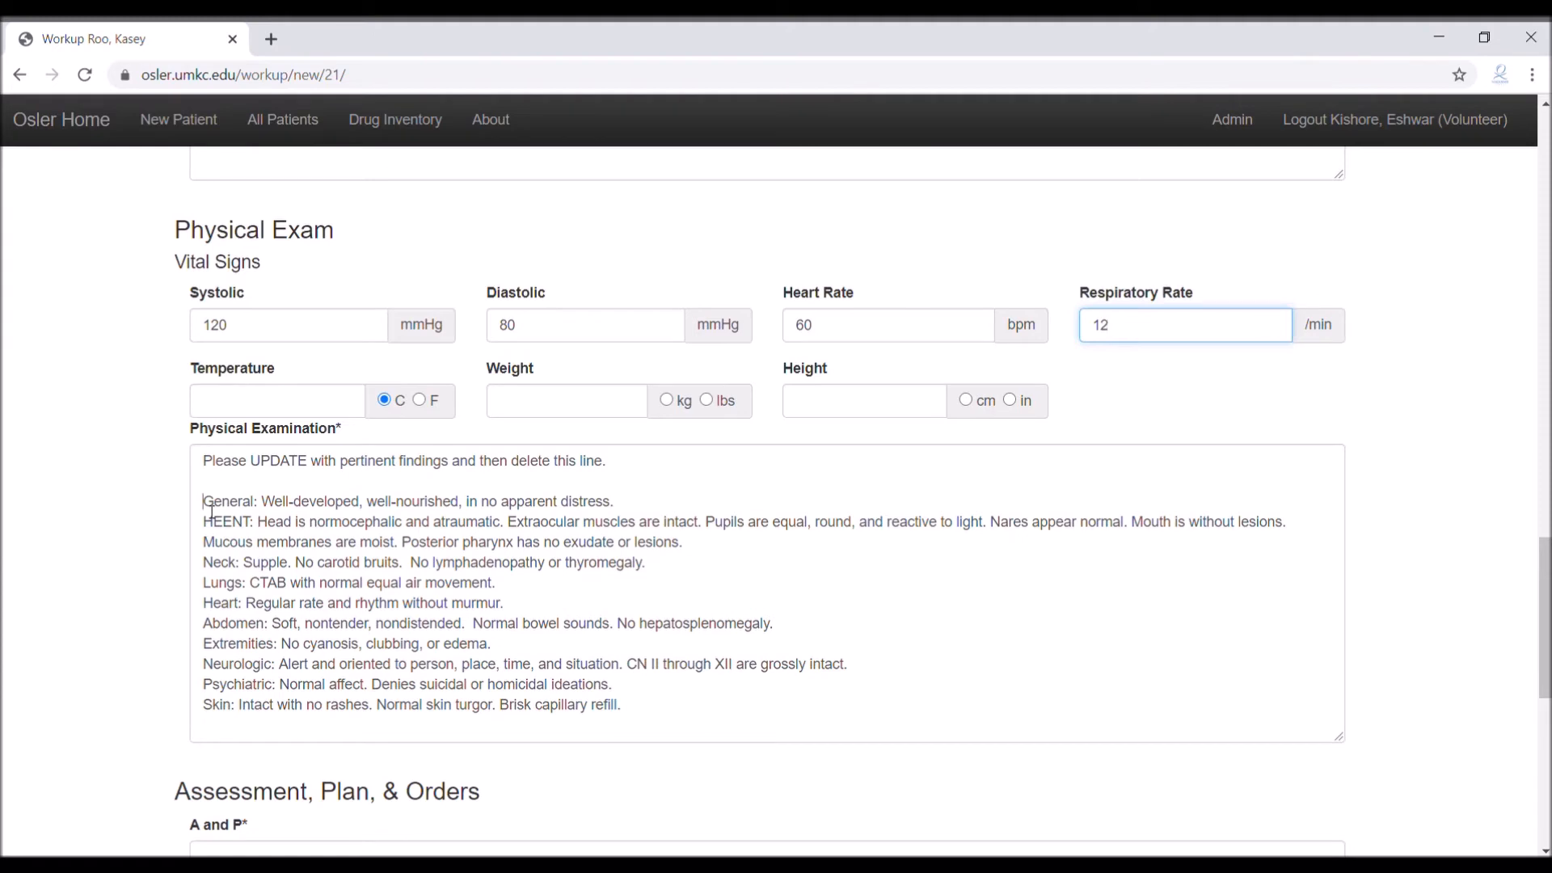
- Delete the update instruction line and the blank line below it from the Physical Examination template
triple_click(214, 467)
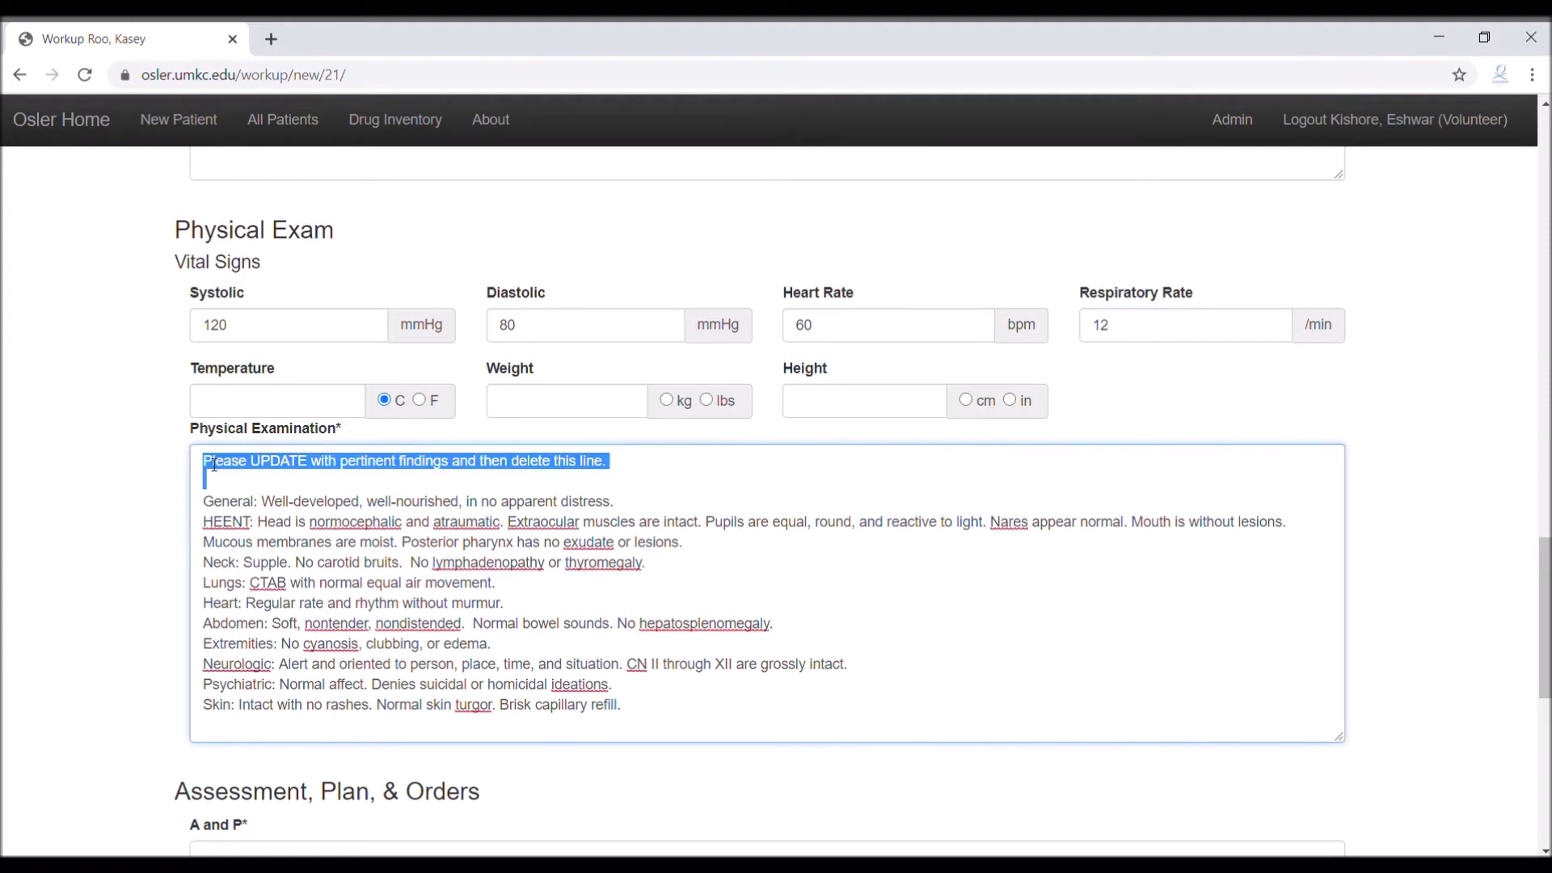
key("BackSpace")
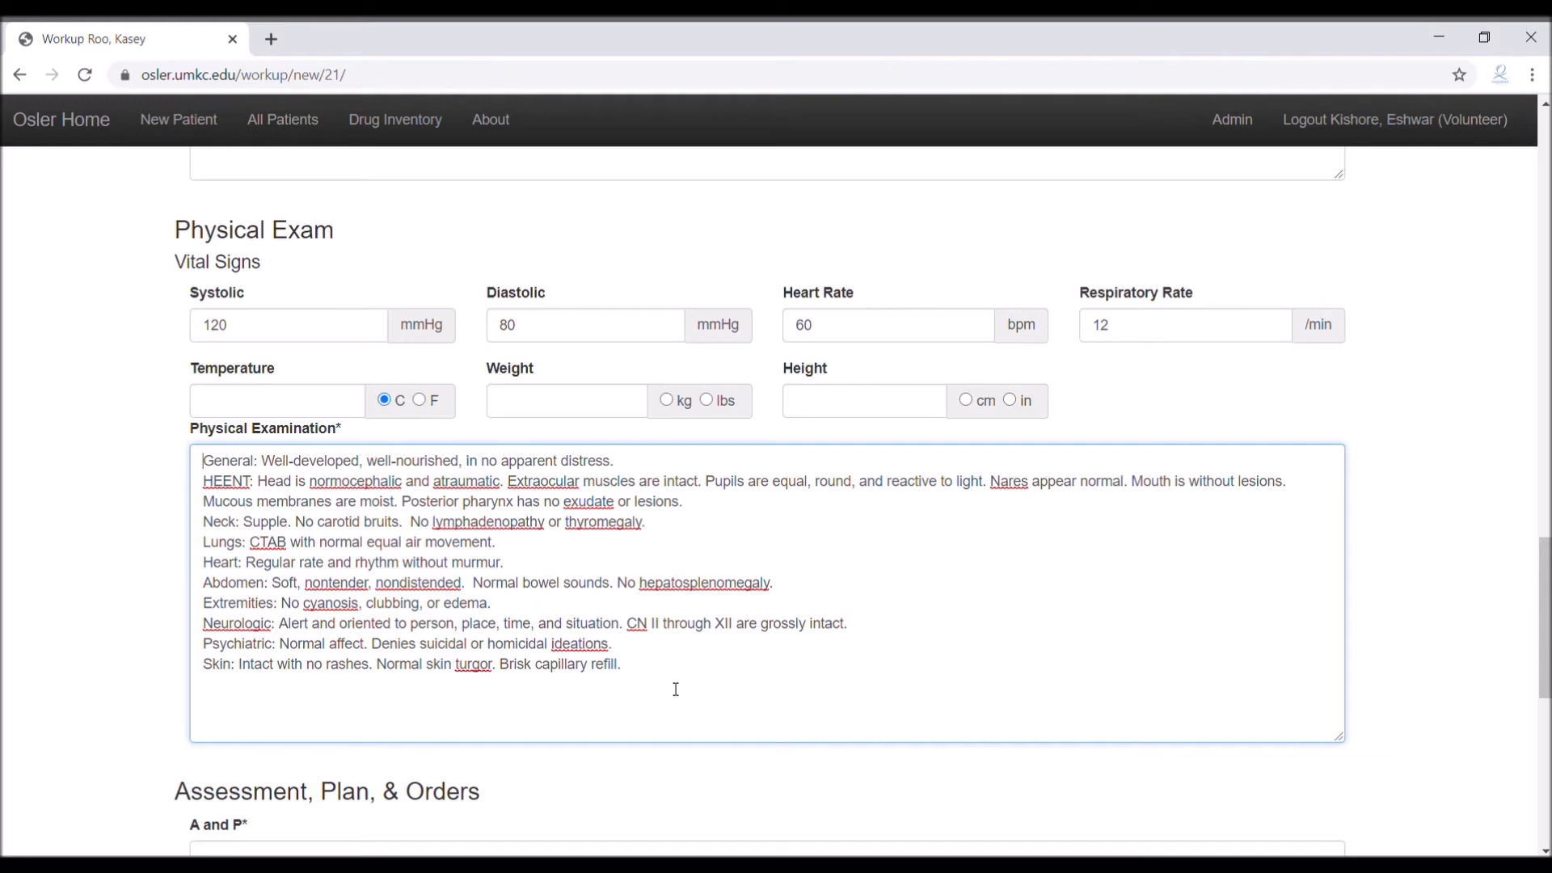
scroll(676, 689, "down", 1)
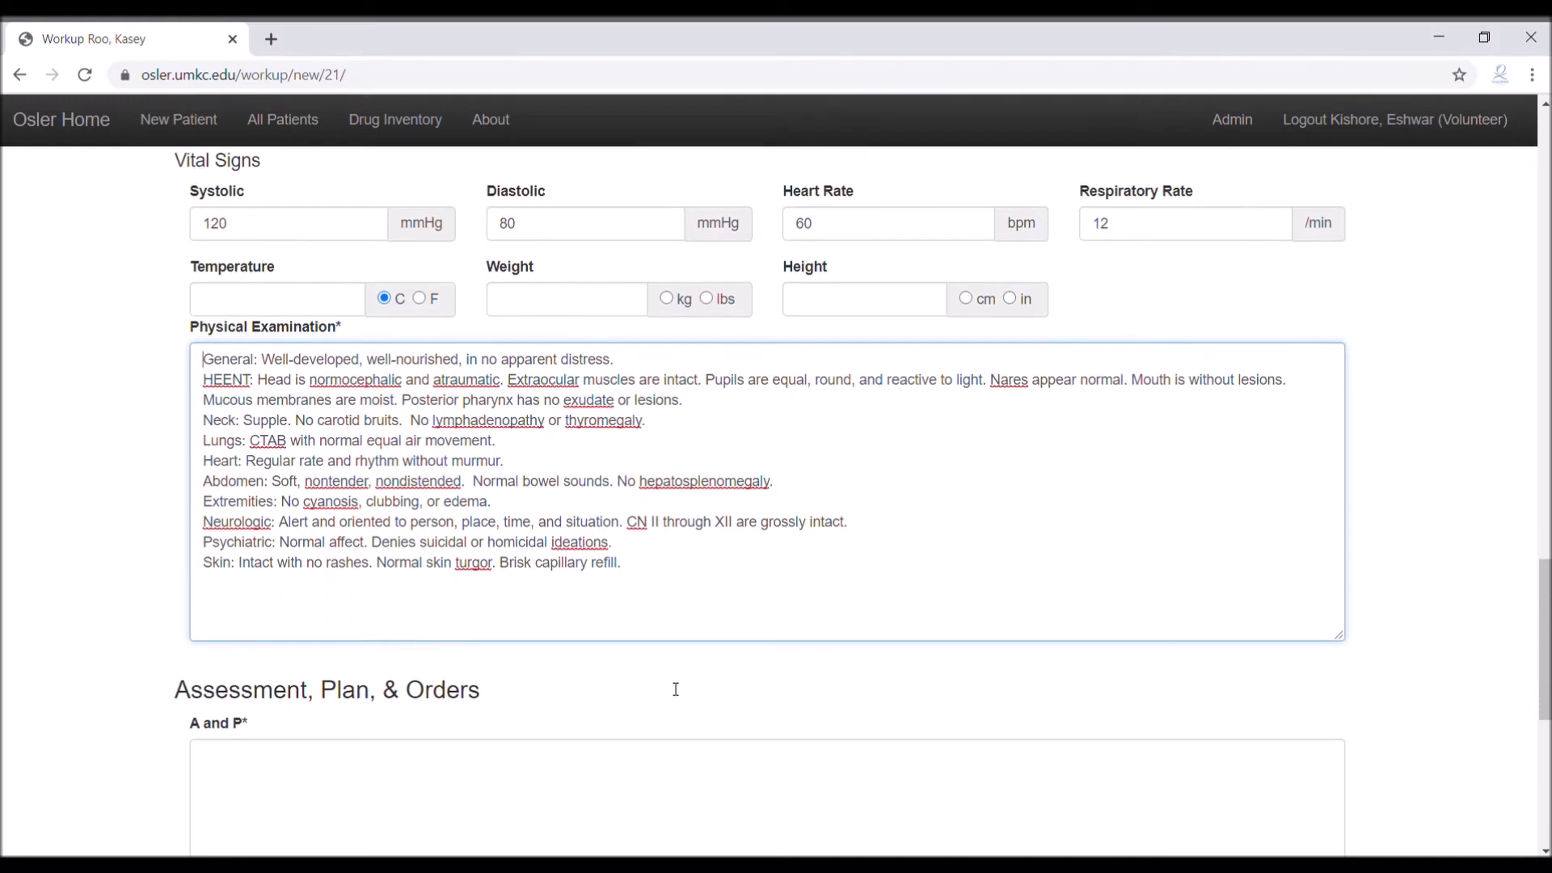
scroll(686, 617, "down", 3)
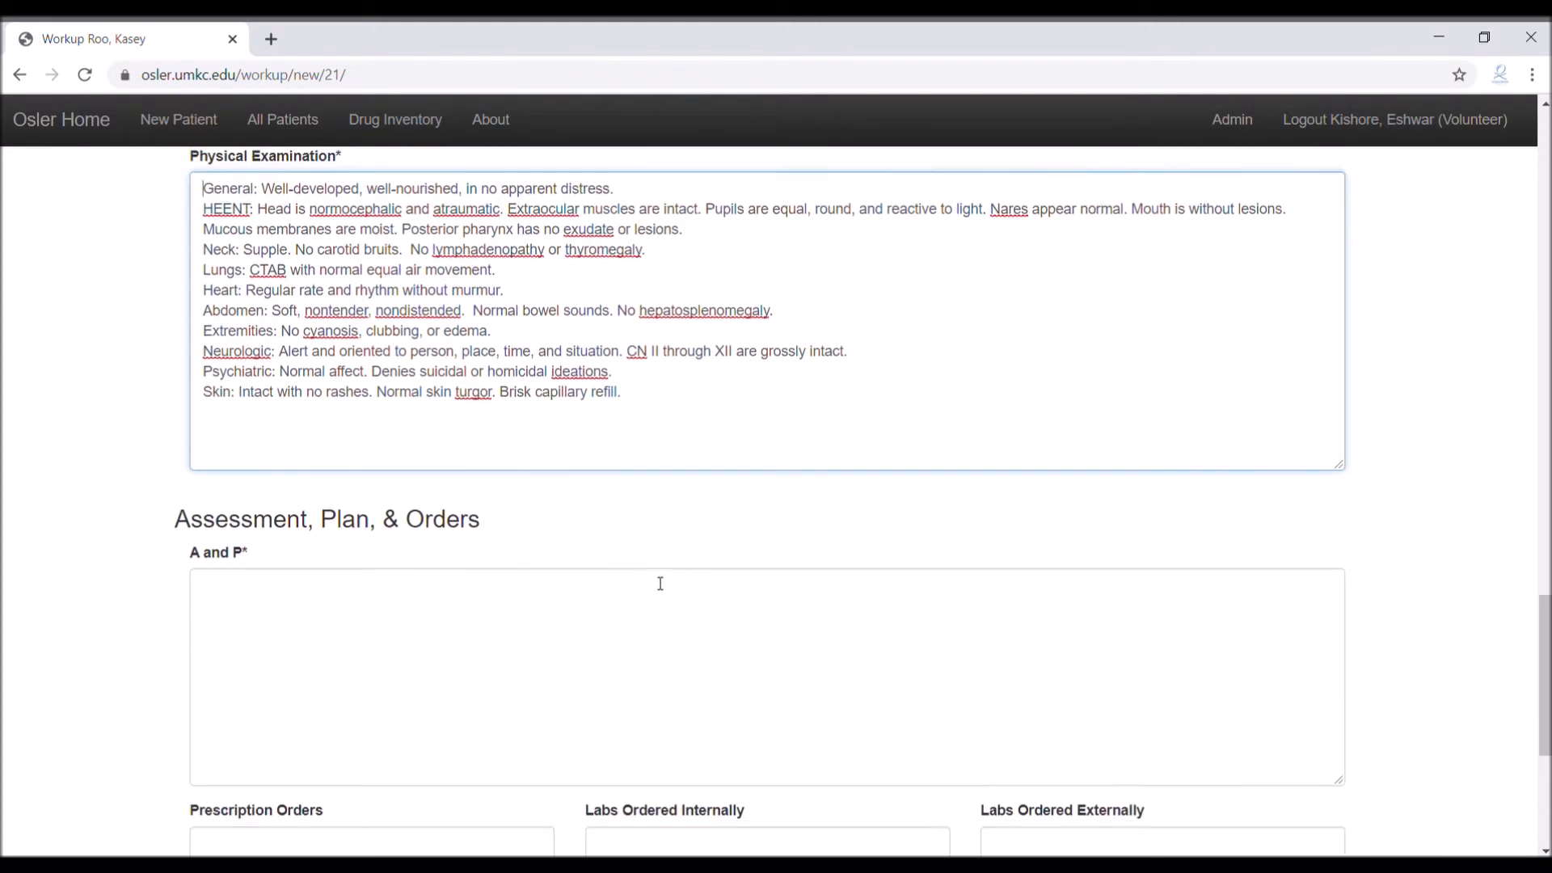
- Copy the HPI sentence about the 30 y/o M with LE edema into the A and P field
left_click(569, 559)
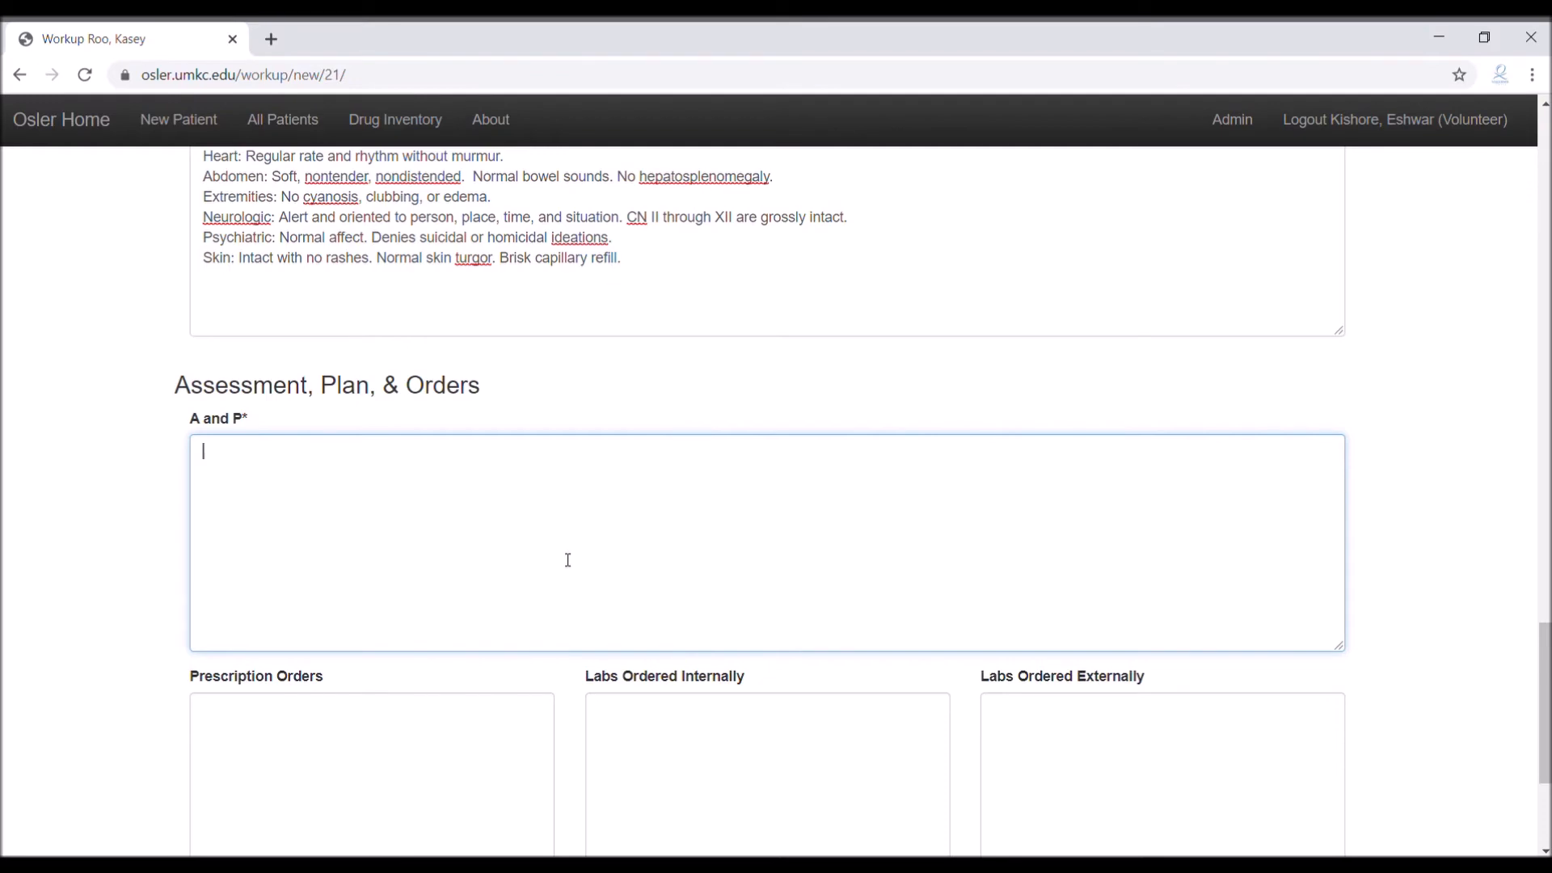
scroll(568, 559, "up", 20)
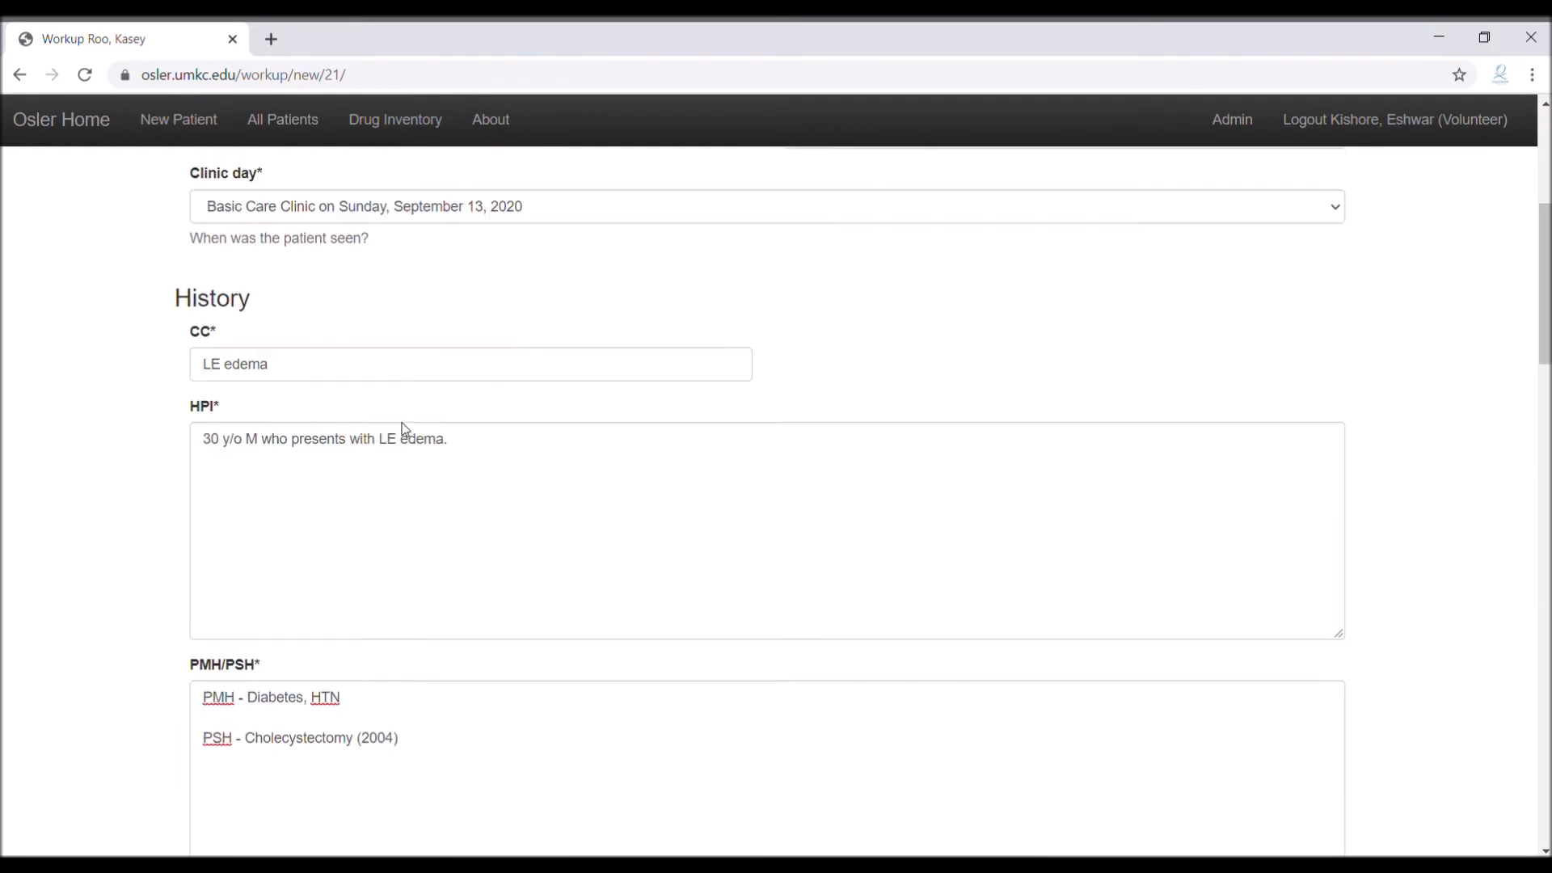
triple_click(347, 474)
key("ctrl+c")
scroll(345, 477, "down", 10)
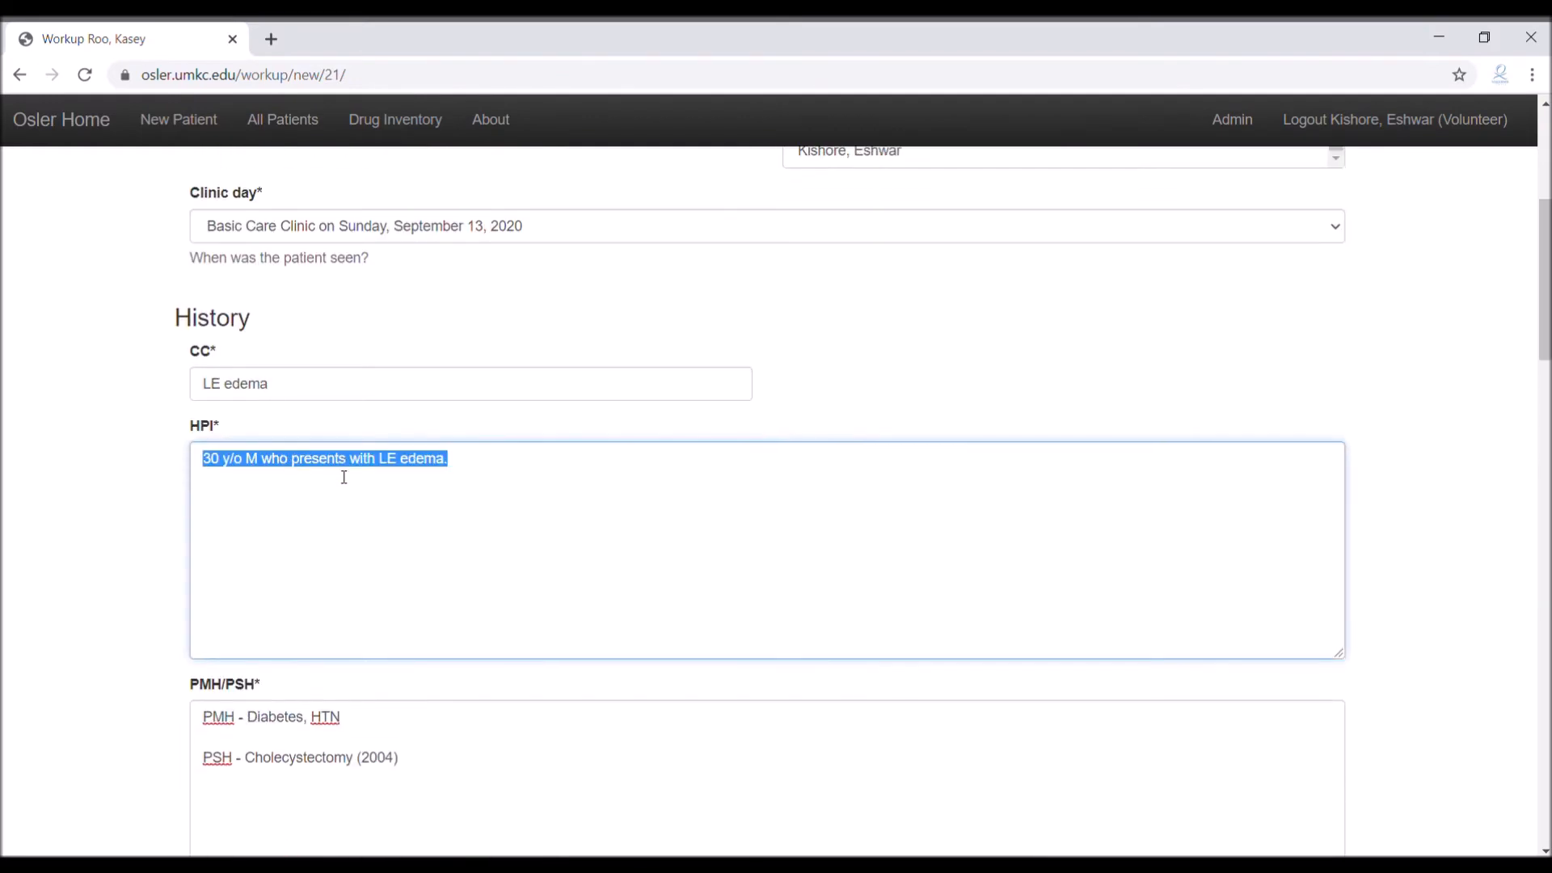
scroll(344, 477, "down", 10)
scroll(343, 475, "up", 2)
left_click(336, 433)
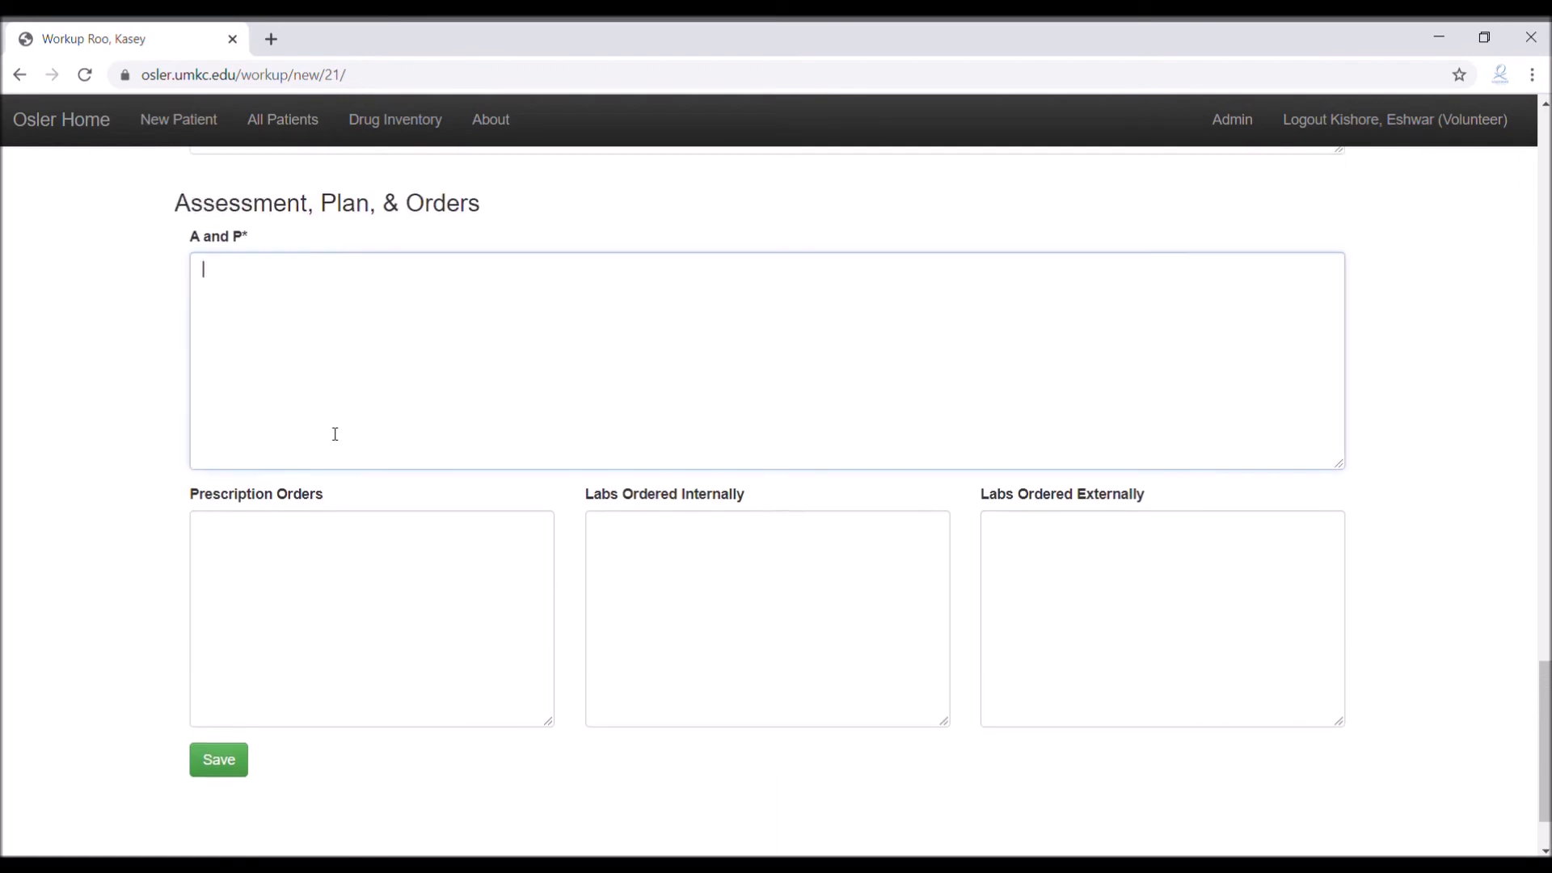
key("ctrl+v")
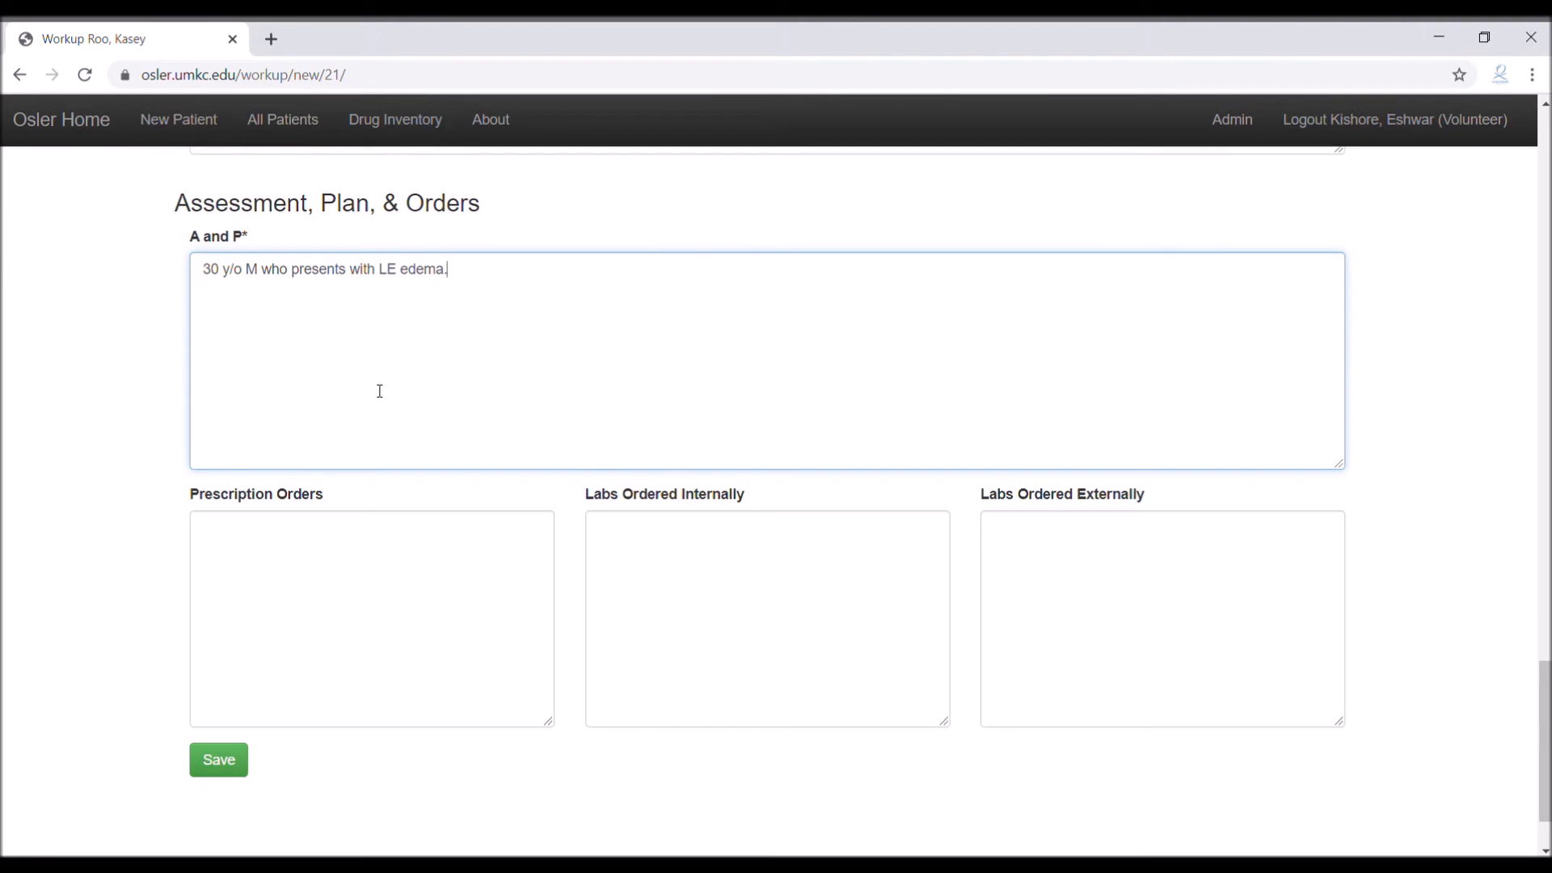
- Replace the A and P text with "HTN: Start lisinopril 20mg daily." and, on a second line, "Edema: Start HCTZ 25mg daily."
key("ctrl+a")
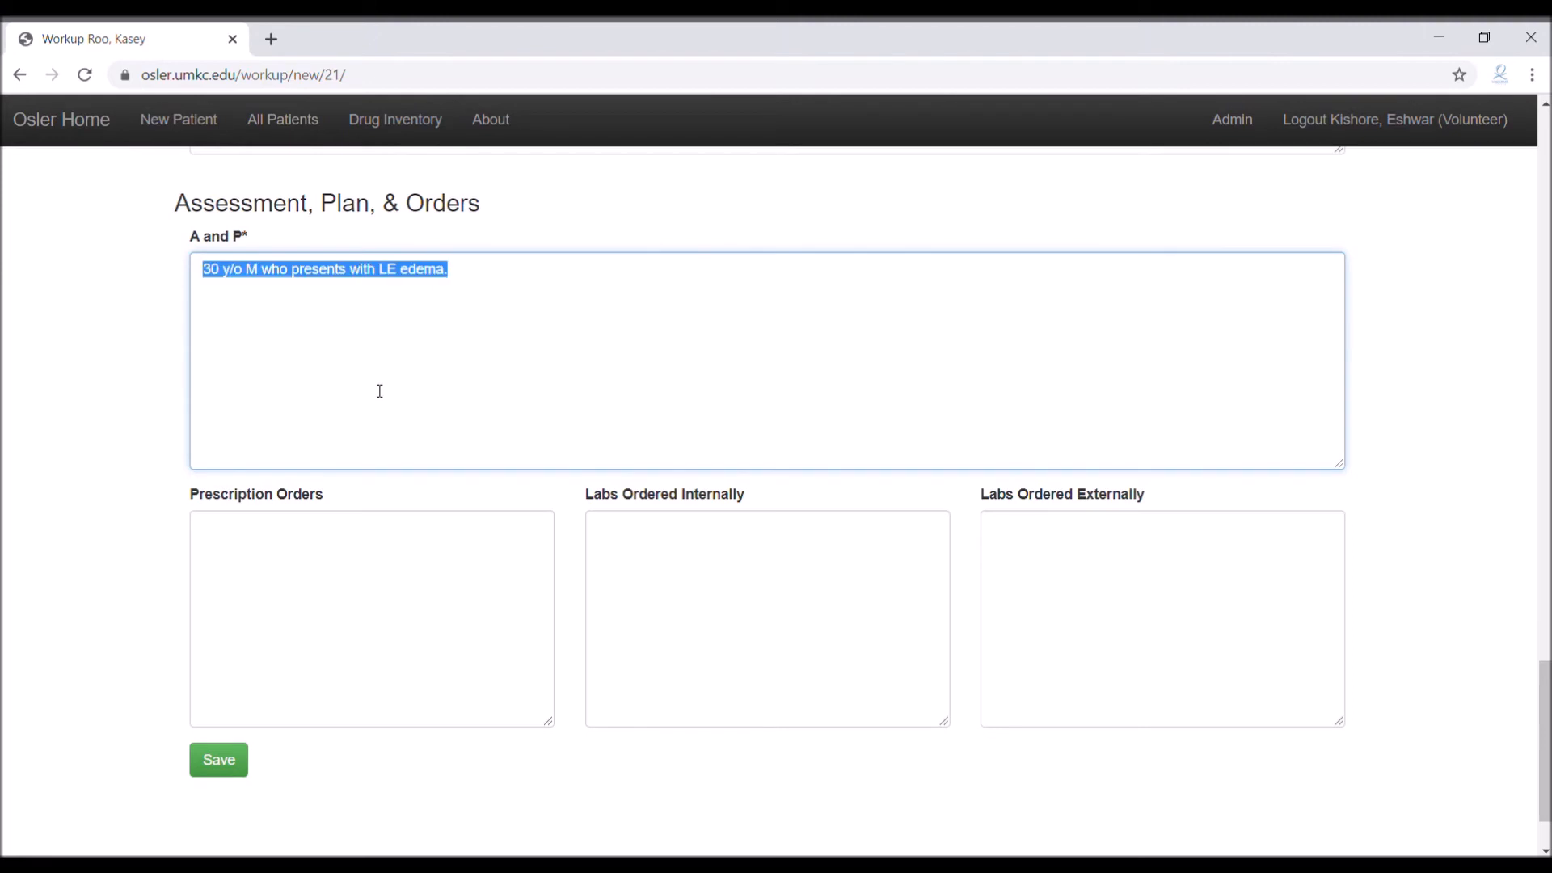
key("BackSpace")
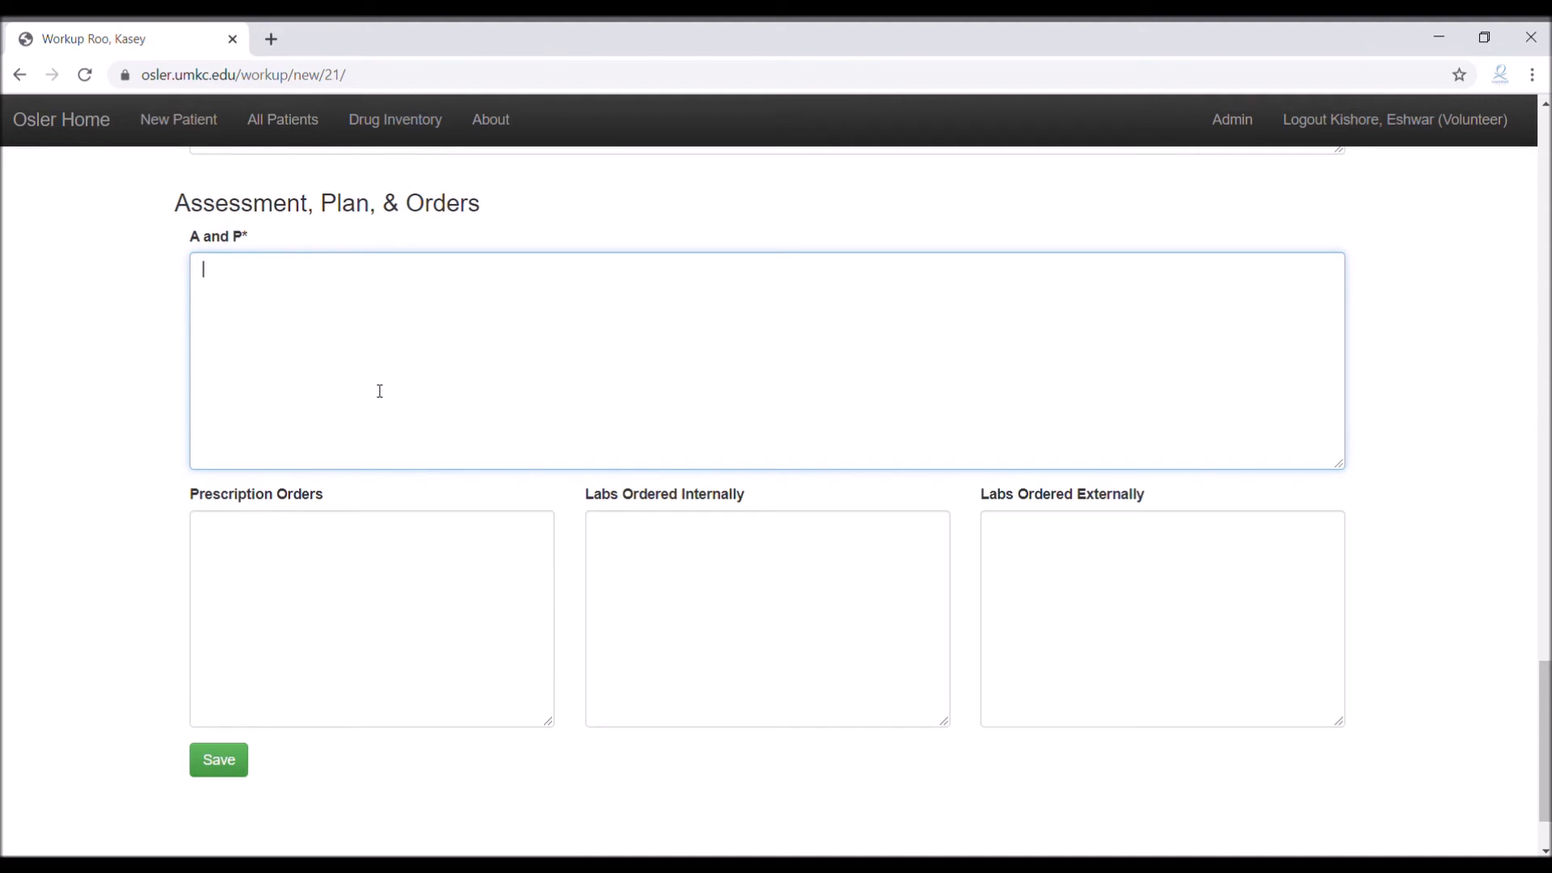
type("HTN:")
type("Start lisinopril 20")
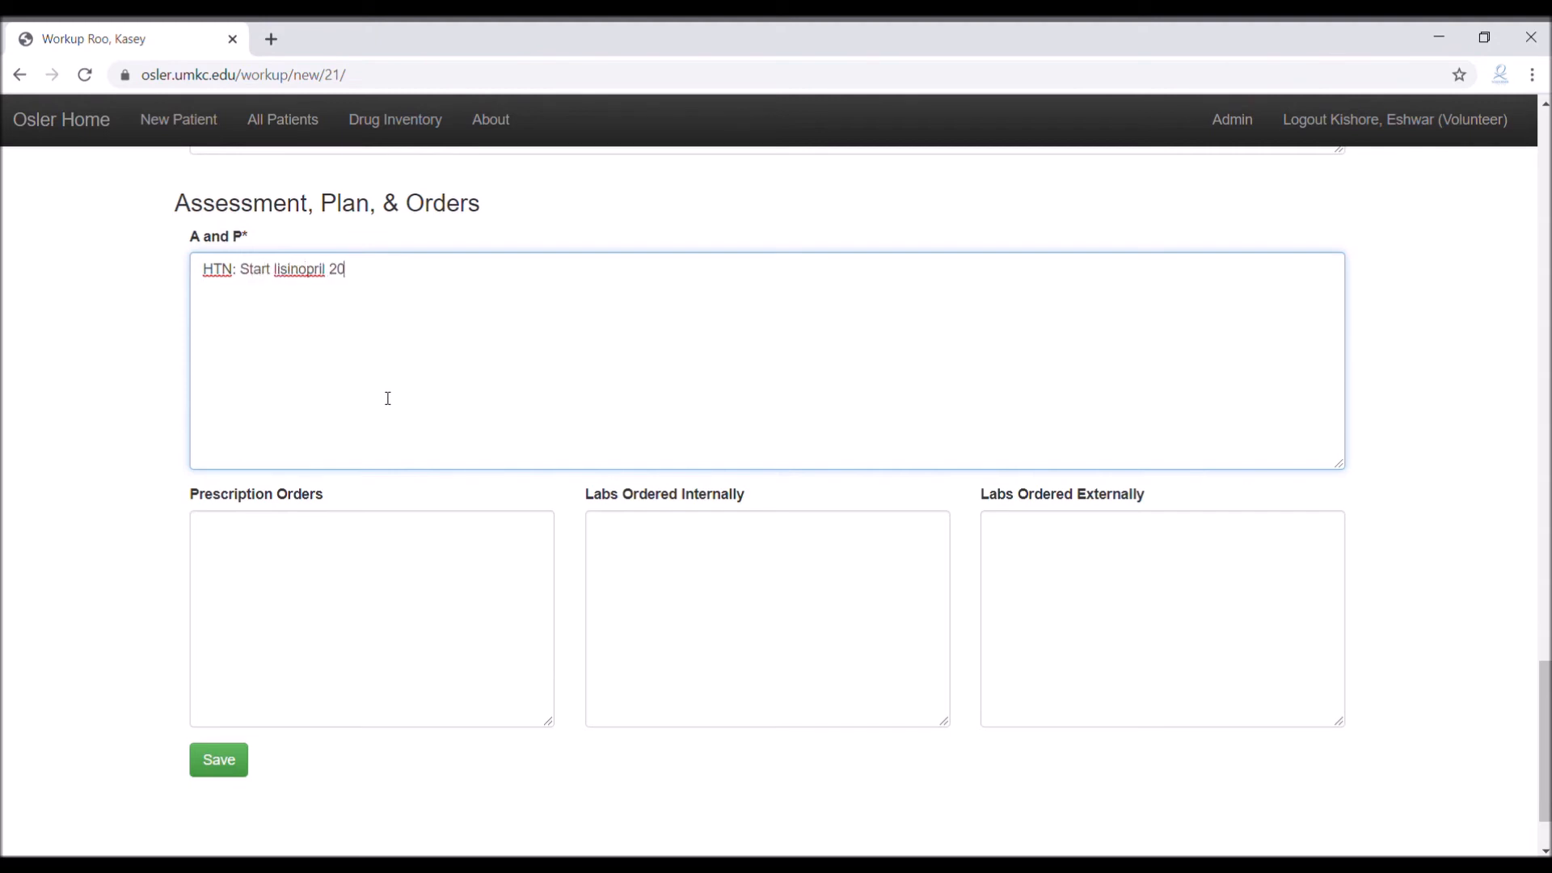
type("mg daily.")
key("Return")
type("Edema: Start H")
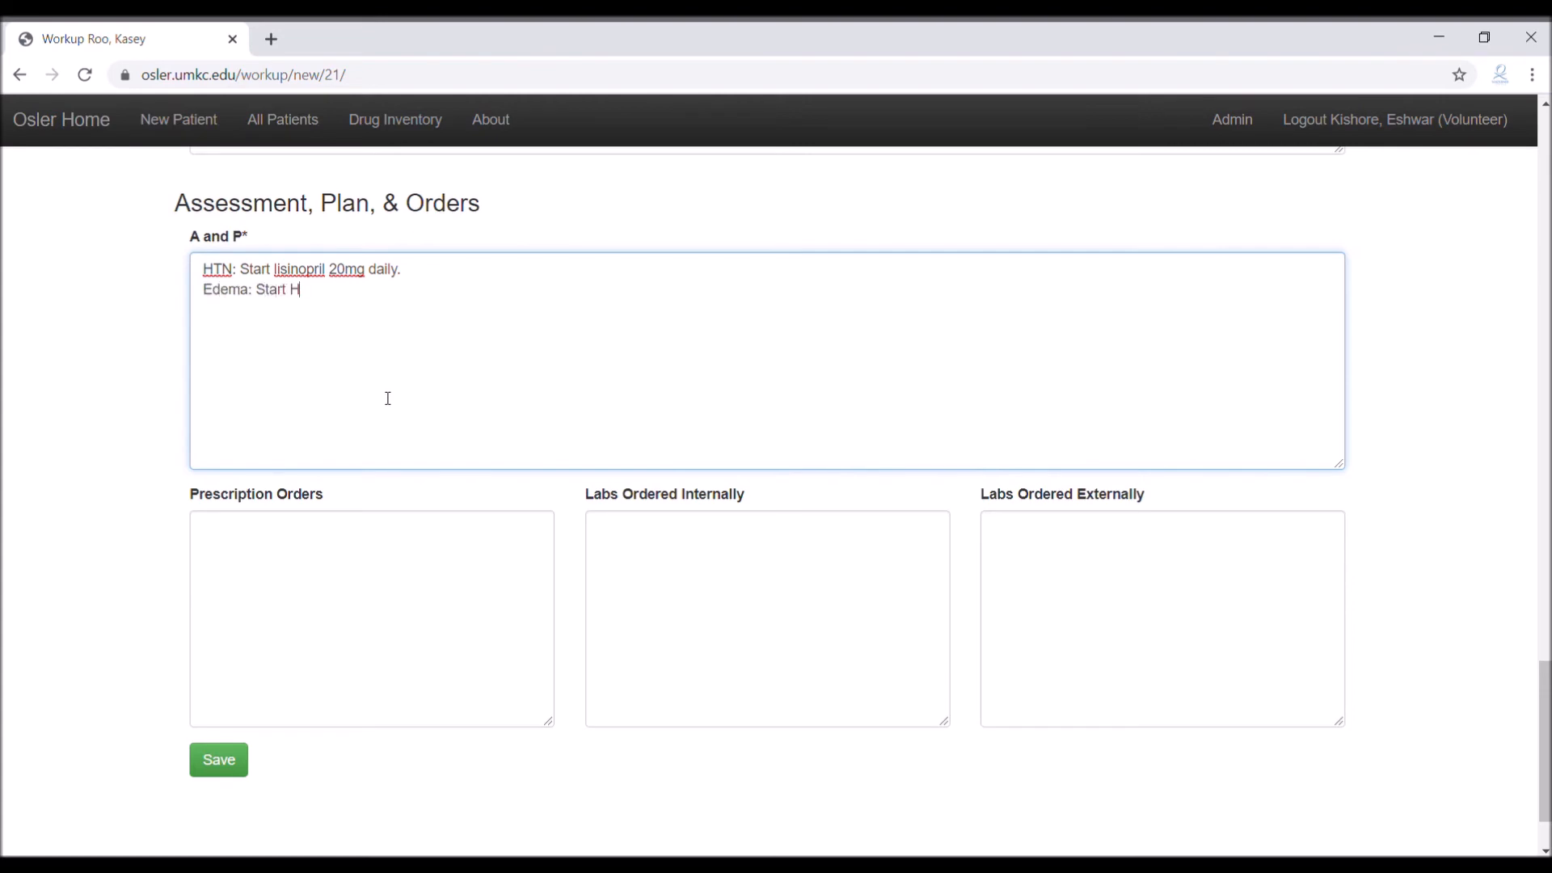
type("CTZ 25mg daily.")
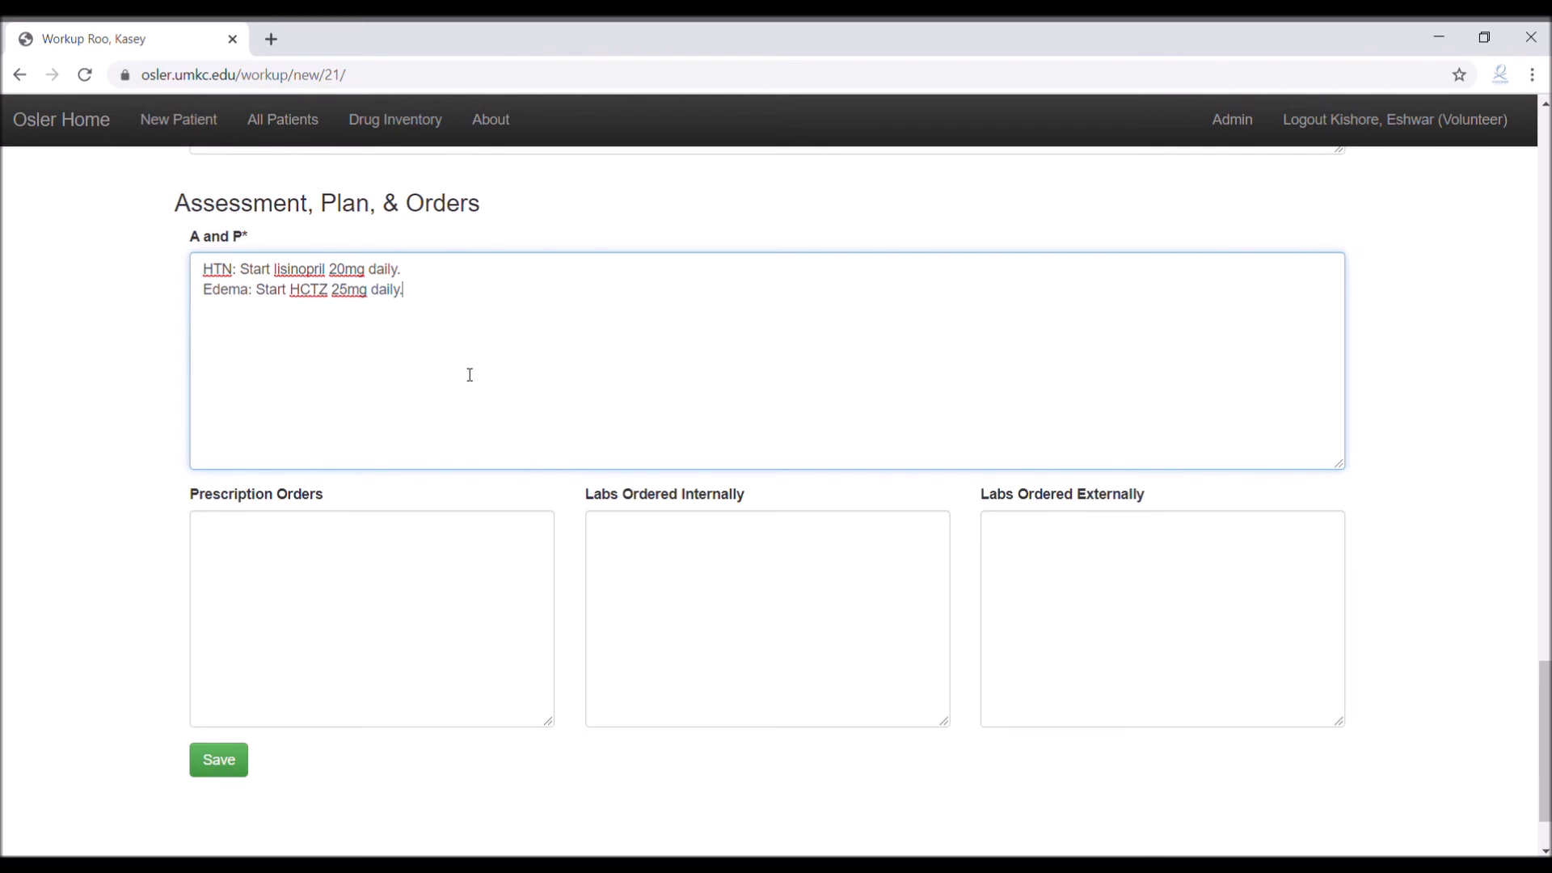
- Enter two prescription orders: "Lisinopril 20mg 1tab PO #28 for HTN" and "HCTZ 25mg 1tab PO #28 for edema"
left_click(344, 567)
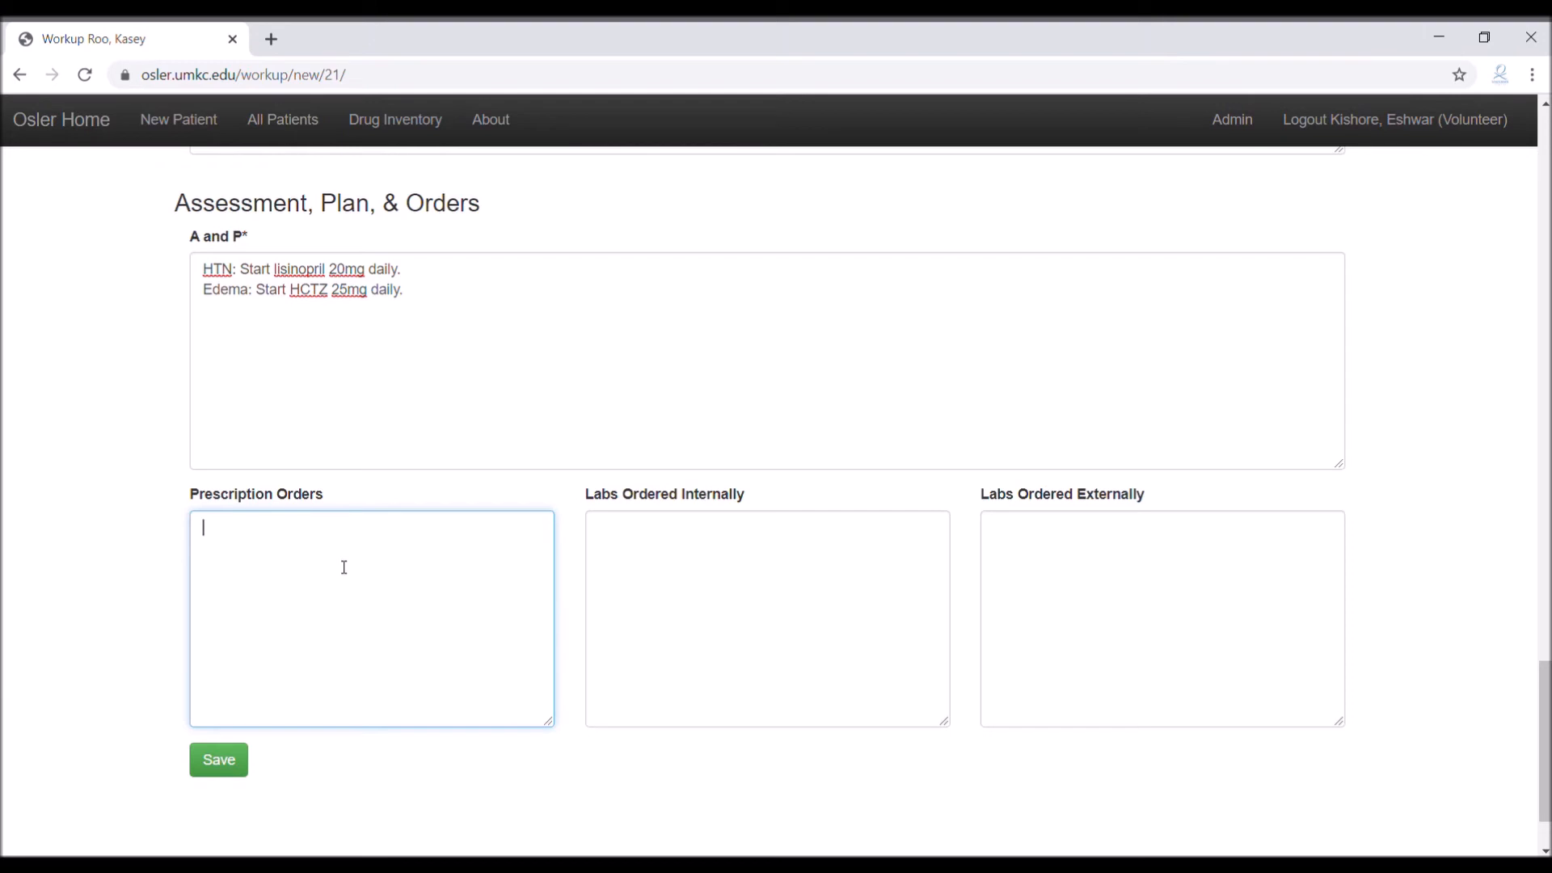
type("Lisinopril 20mg")
type("1tab")
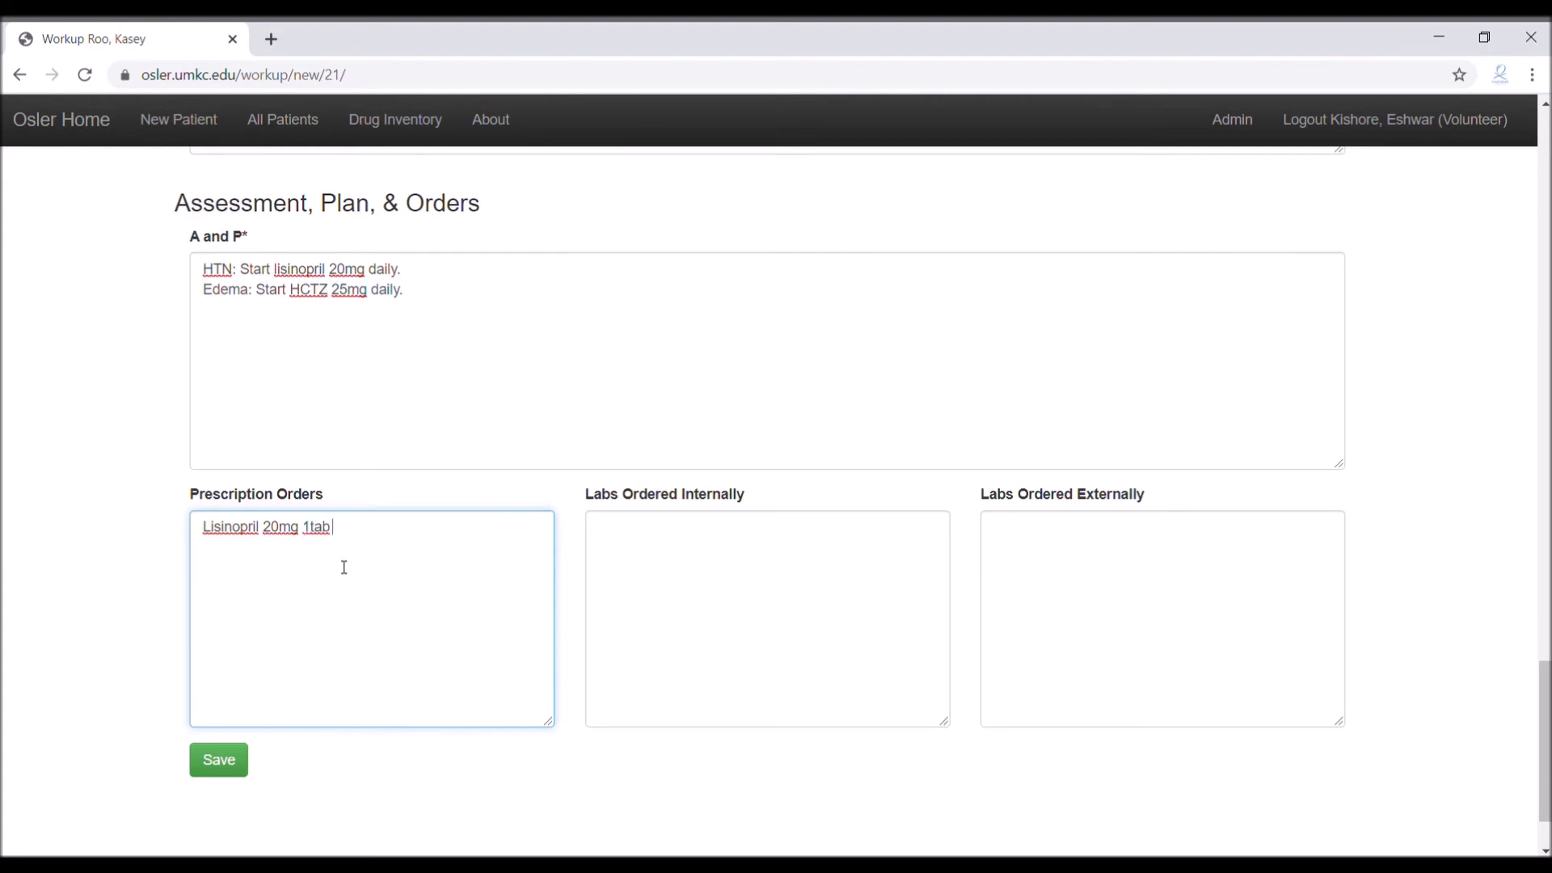
type(" PO #28 for HTN")
key("Return")
type("HCTZ")
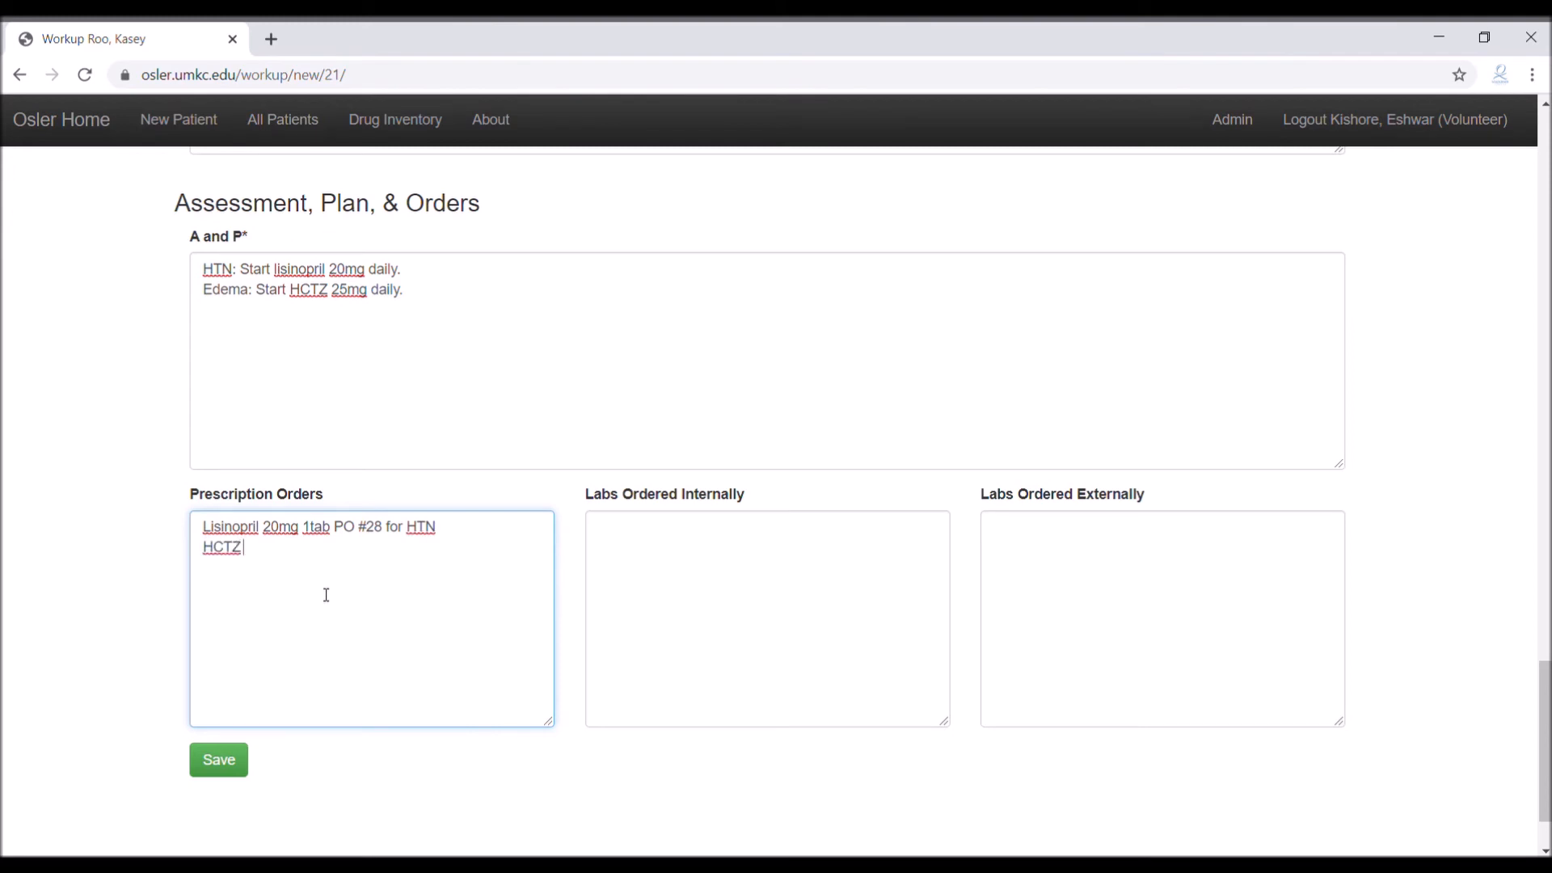
type(" 25mg 1tab PO #28 for edema")
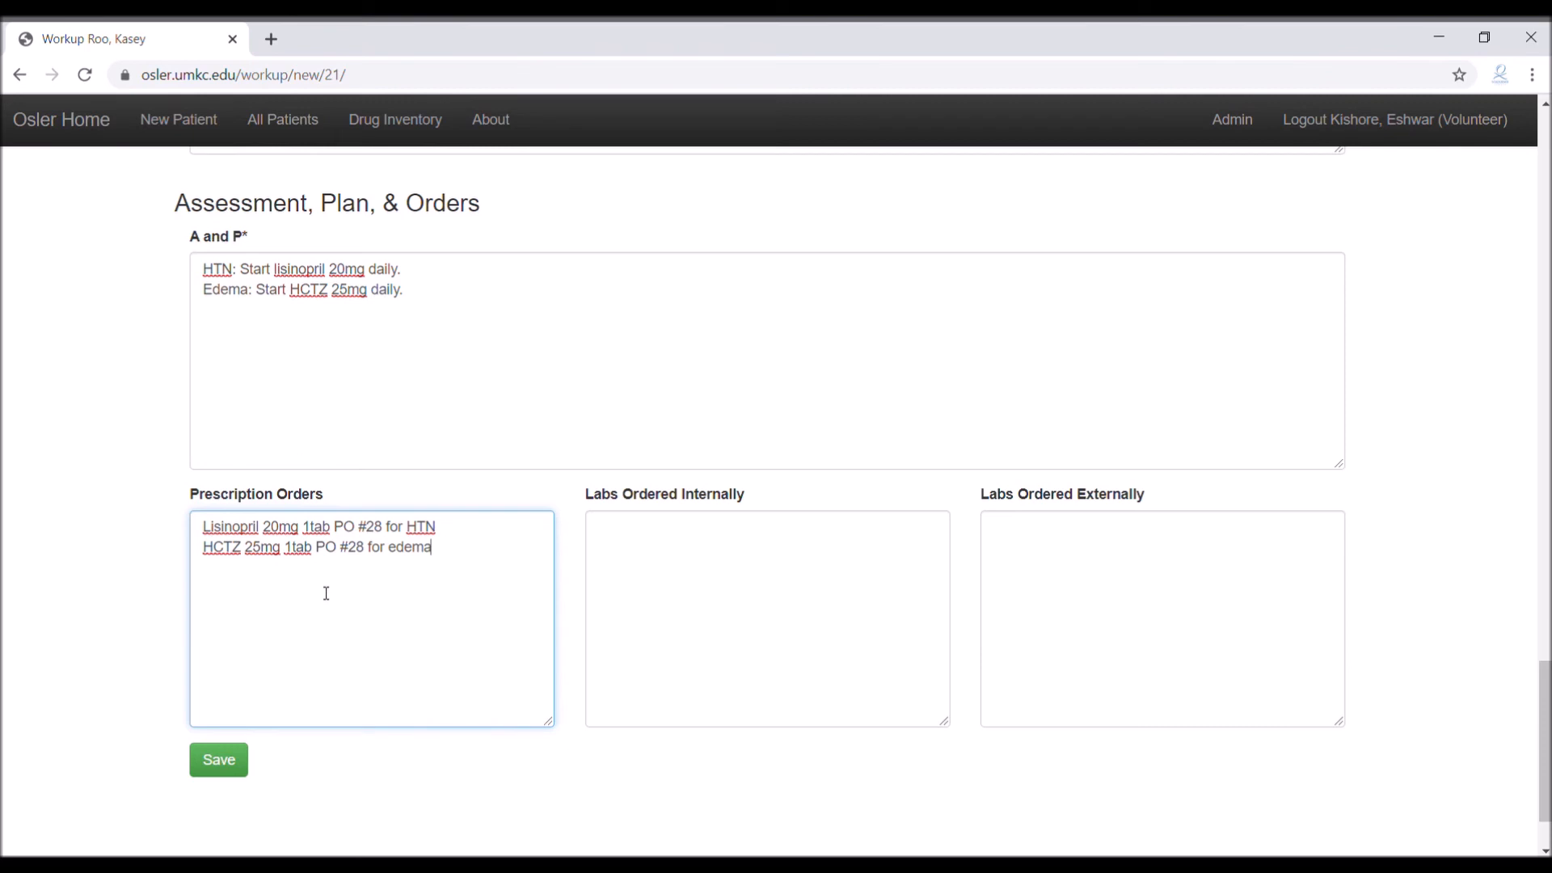
- Insert "daily" after "PO" in both the Lisinopril and the HCTZ prescription orders
left_click(364, 534)
type("daily")
left_click(342, 556)
type("daily")
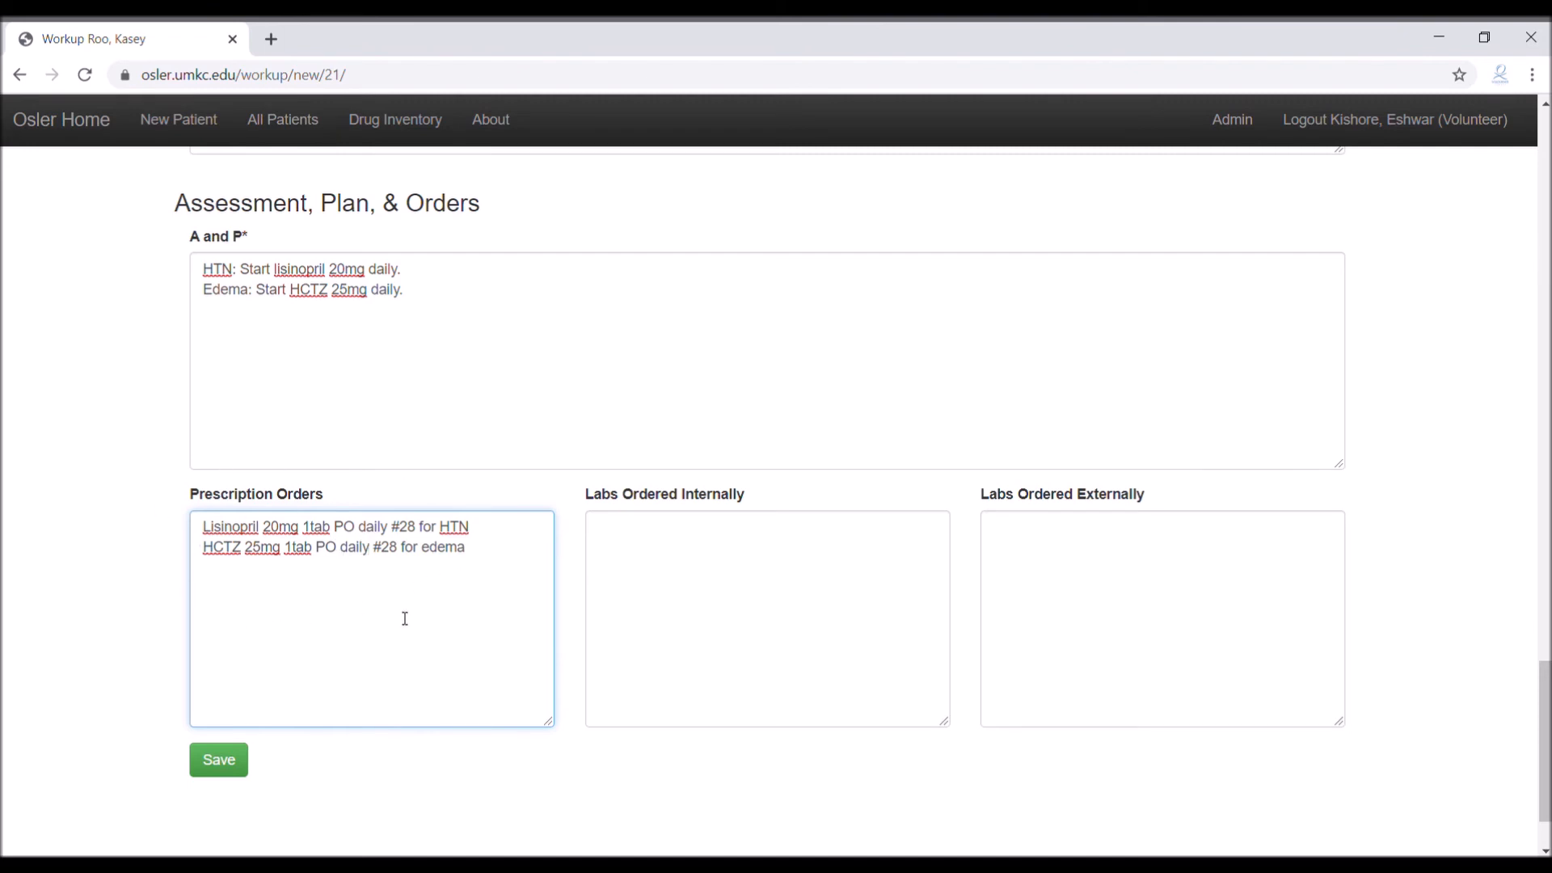
left_click(429, 590)
- Enter BMP under the internally ordered labs, leave the external labs empty, and submit the workup
scroll(398, 622, "up", 6)
scroll(398, 623, "up", 10)
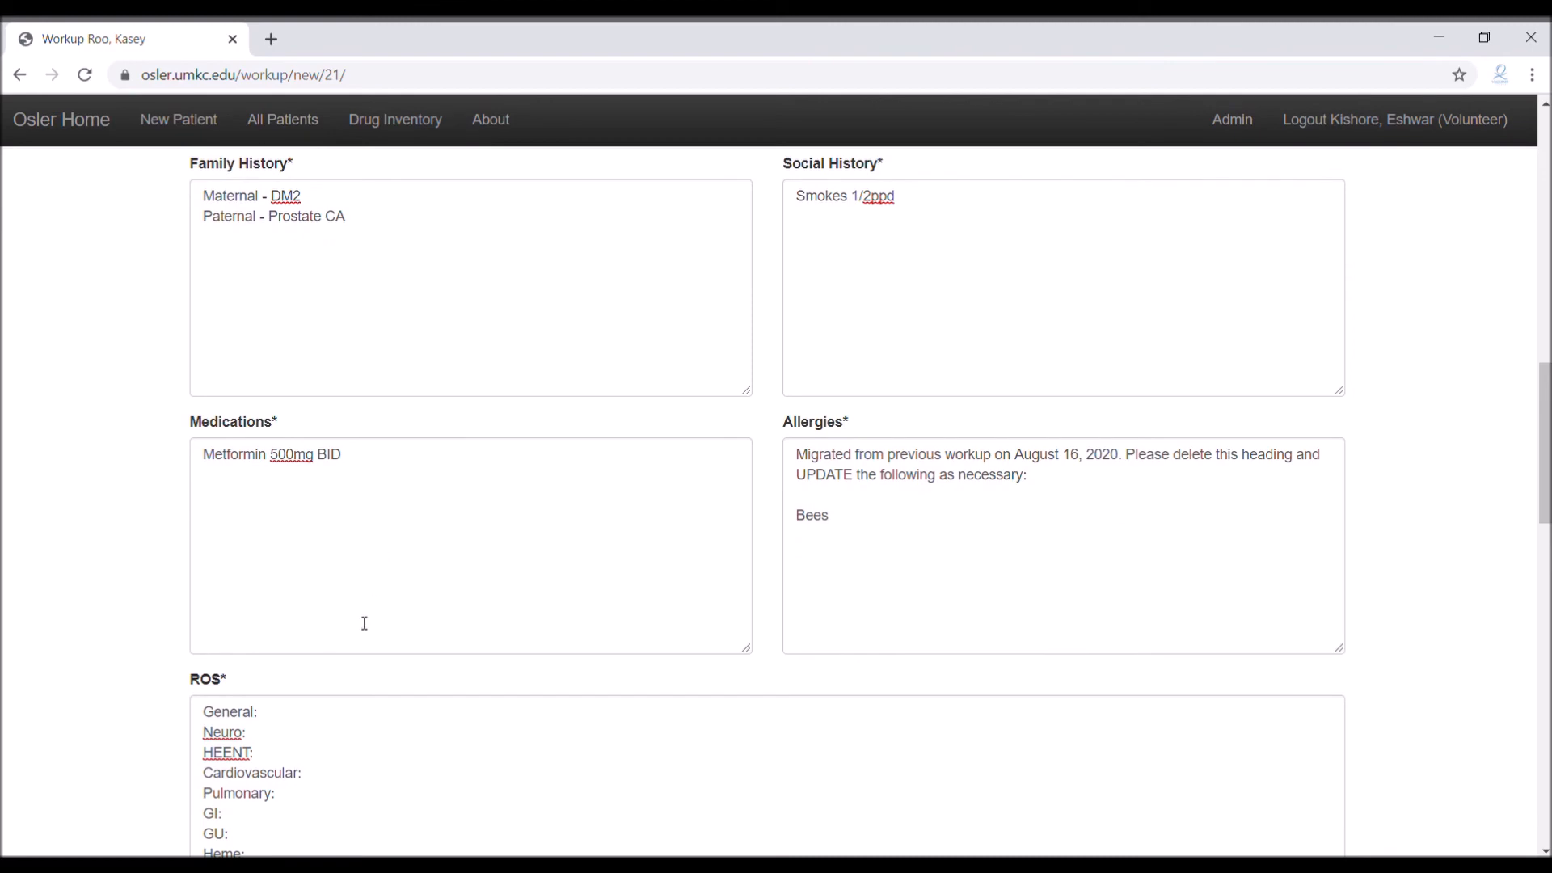
scroll(365, 623, "down", 15)
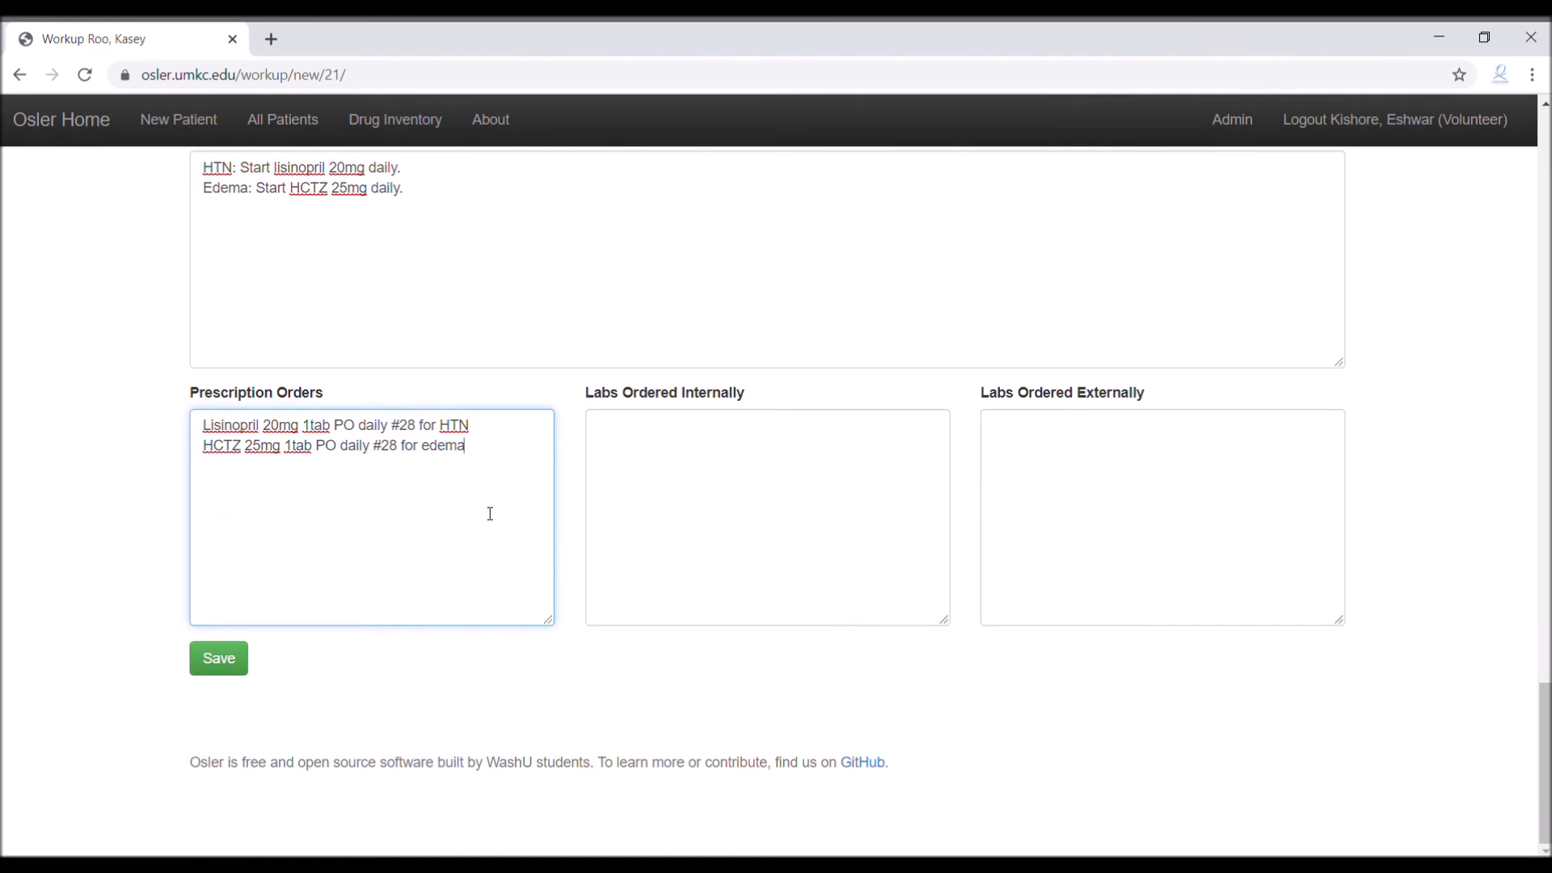
left_click(684, 523)
type("BMP")
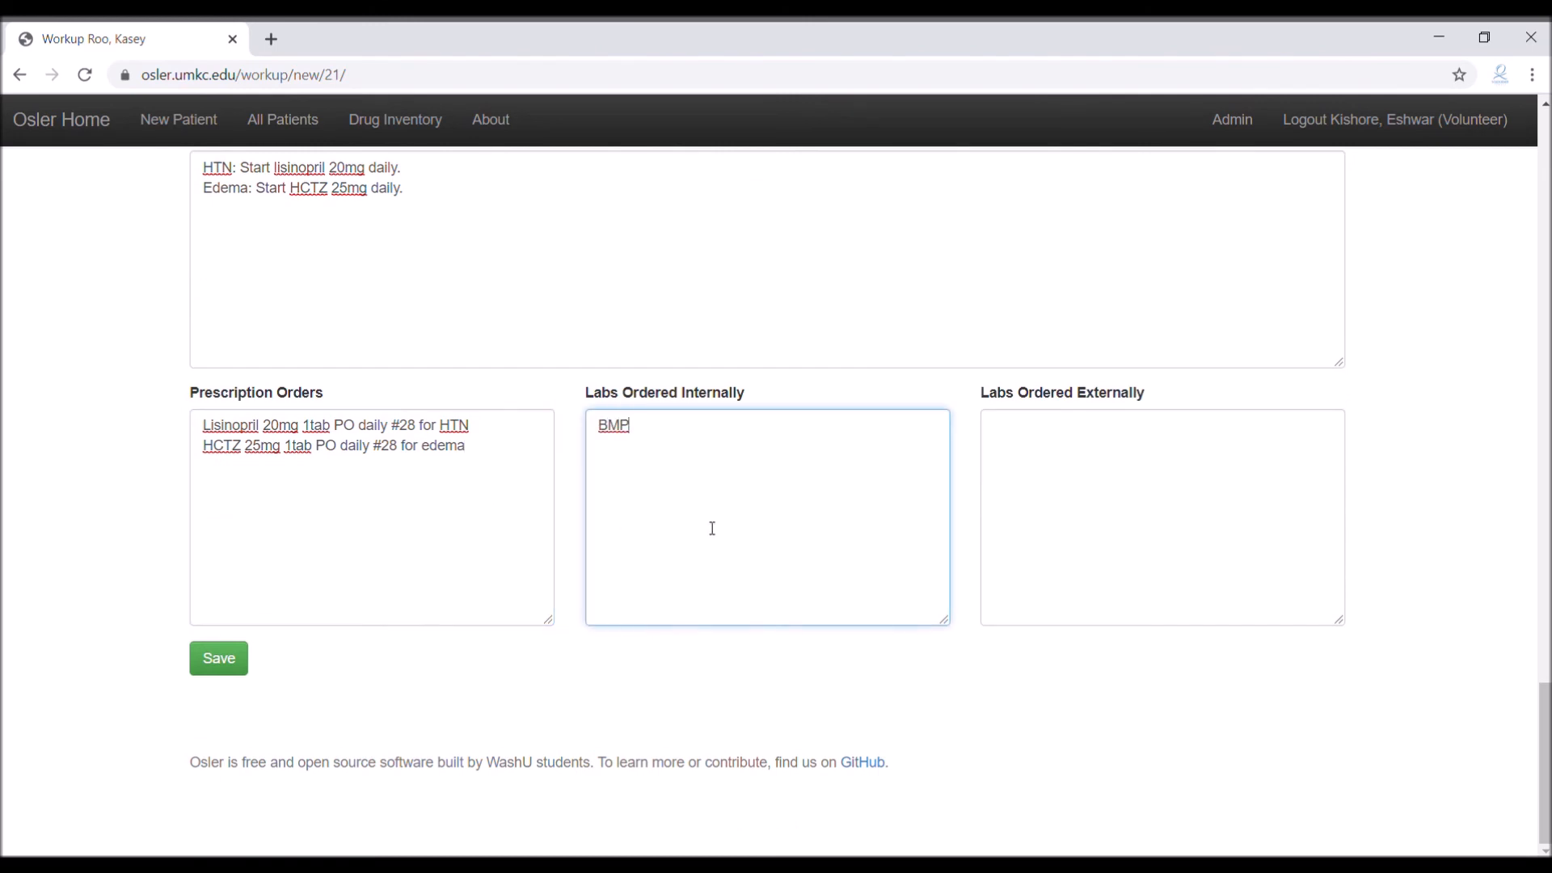
left_click(1104, 496)
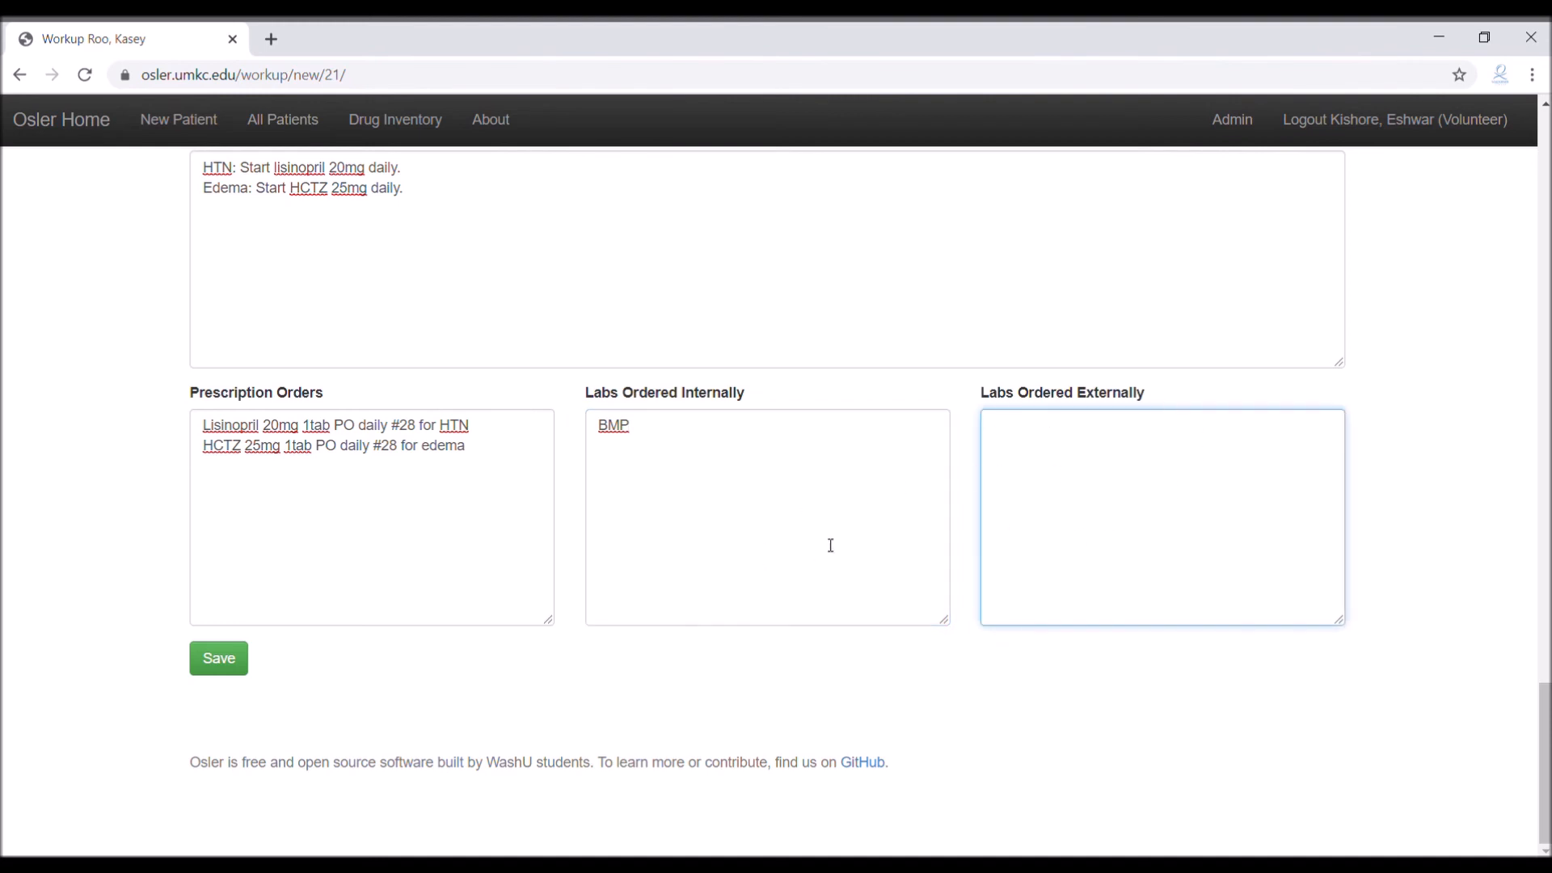
left_click(218, 658)
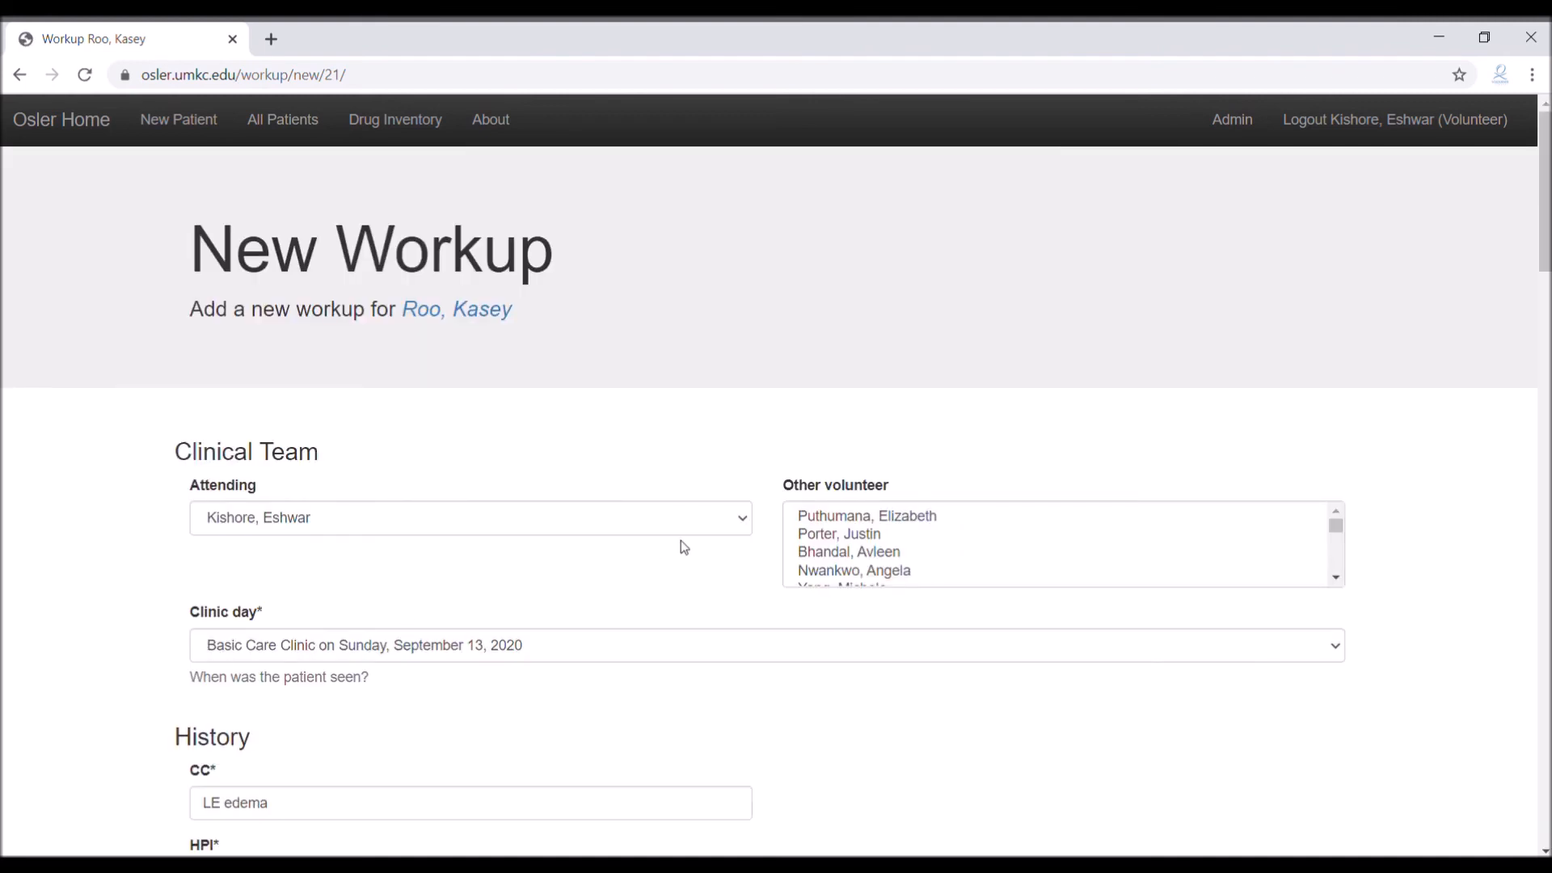
- Delete the migrated-workup heading and the blank line below it from Allergies, keeping the Bees entry
scroll(680, 540, "down", 8)
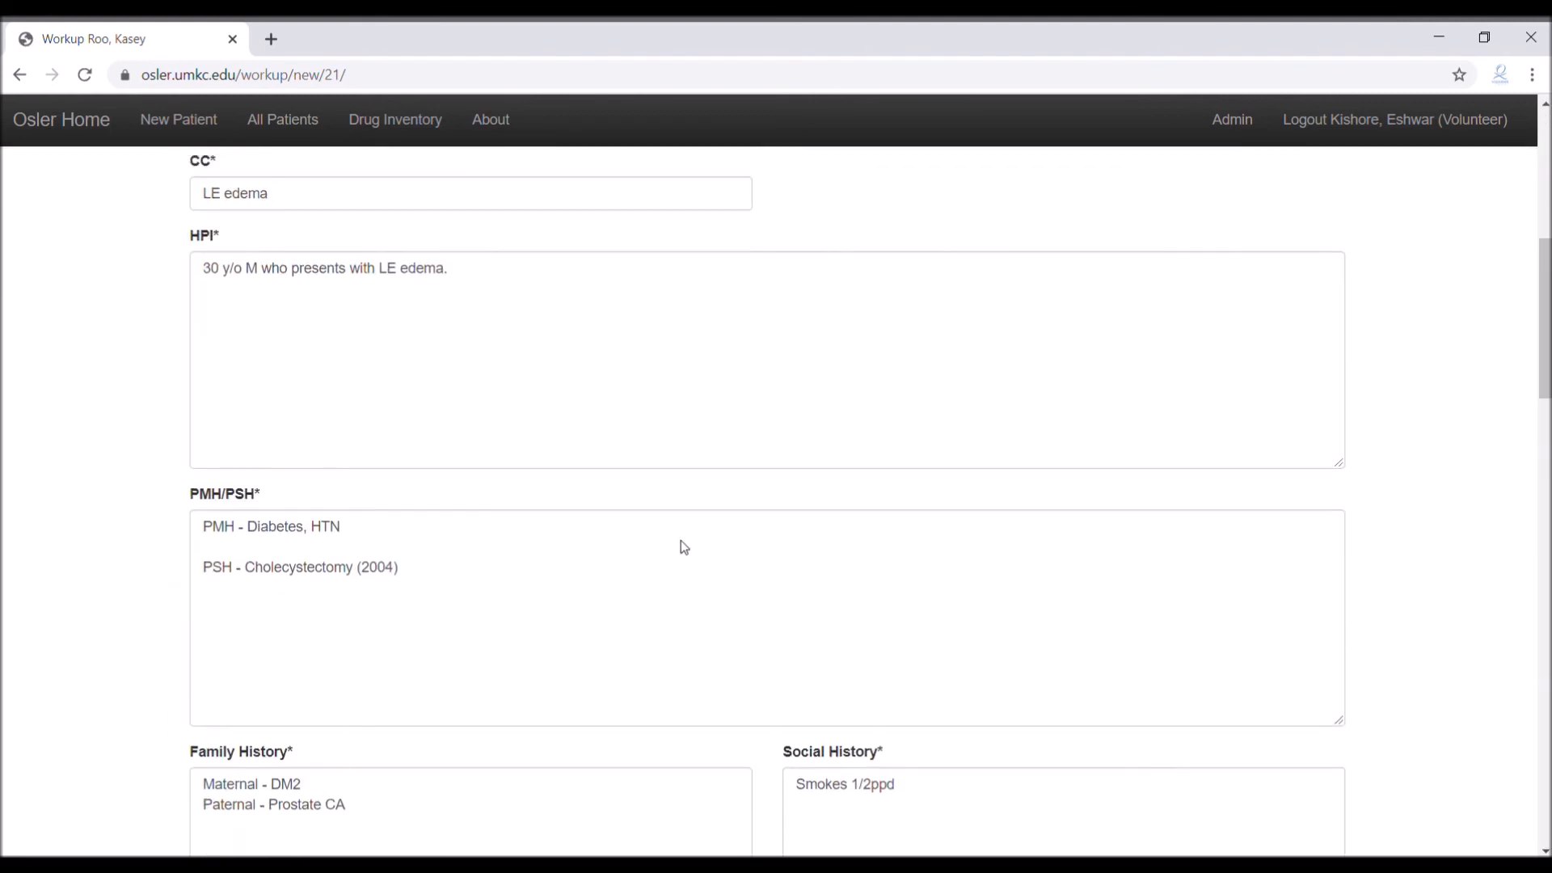
scroll(680, 541, "down", 10)
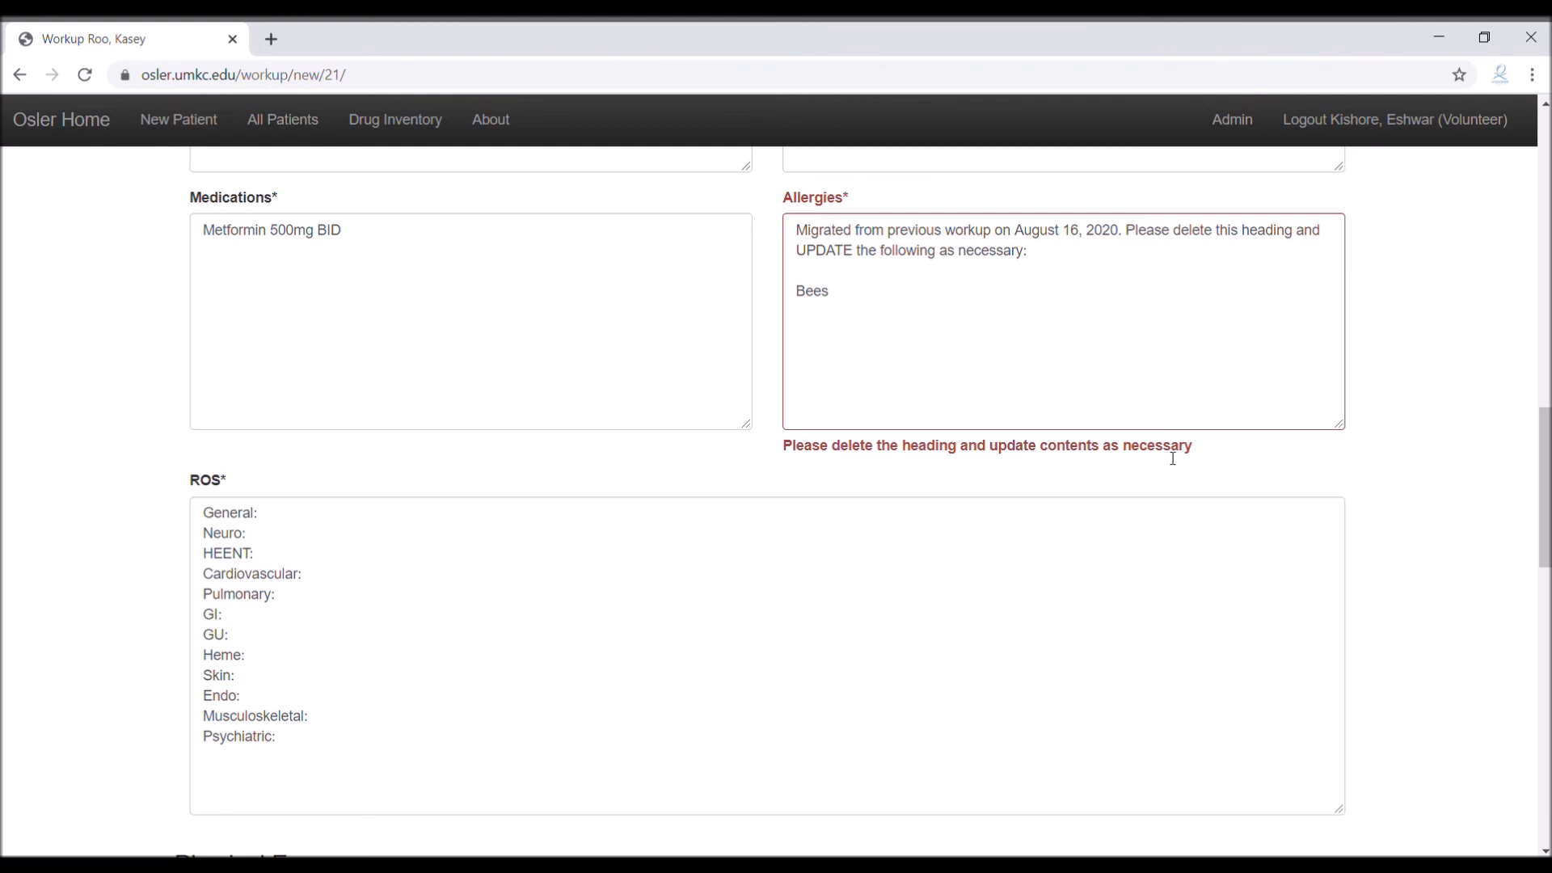
left_click_drag(799, 271, 798, 233)
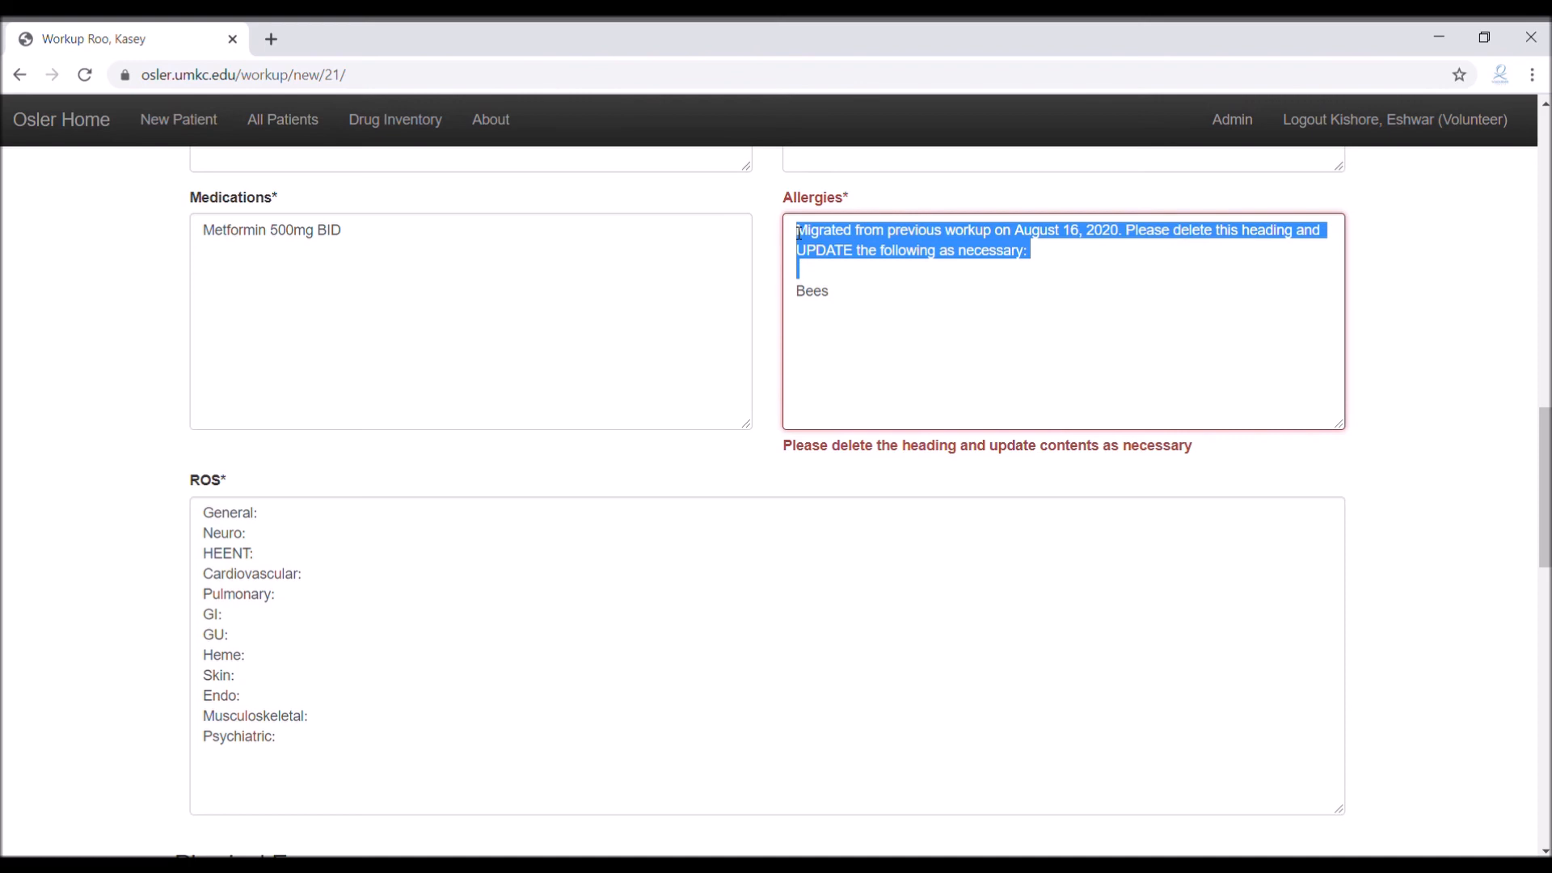
key("BackSpace")
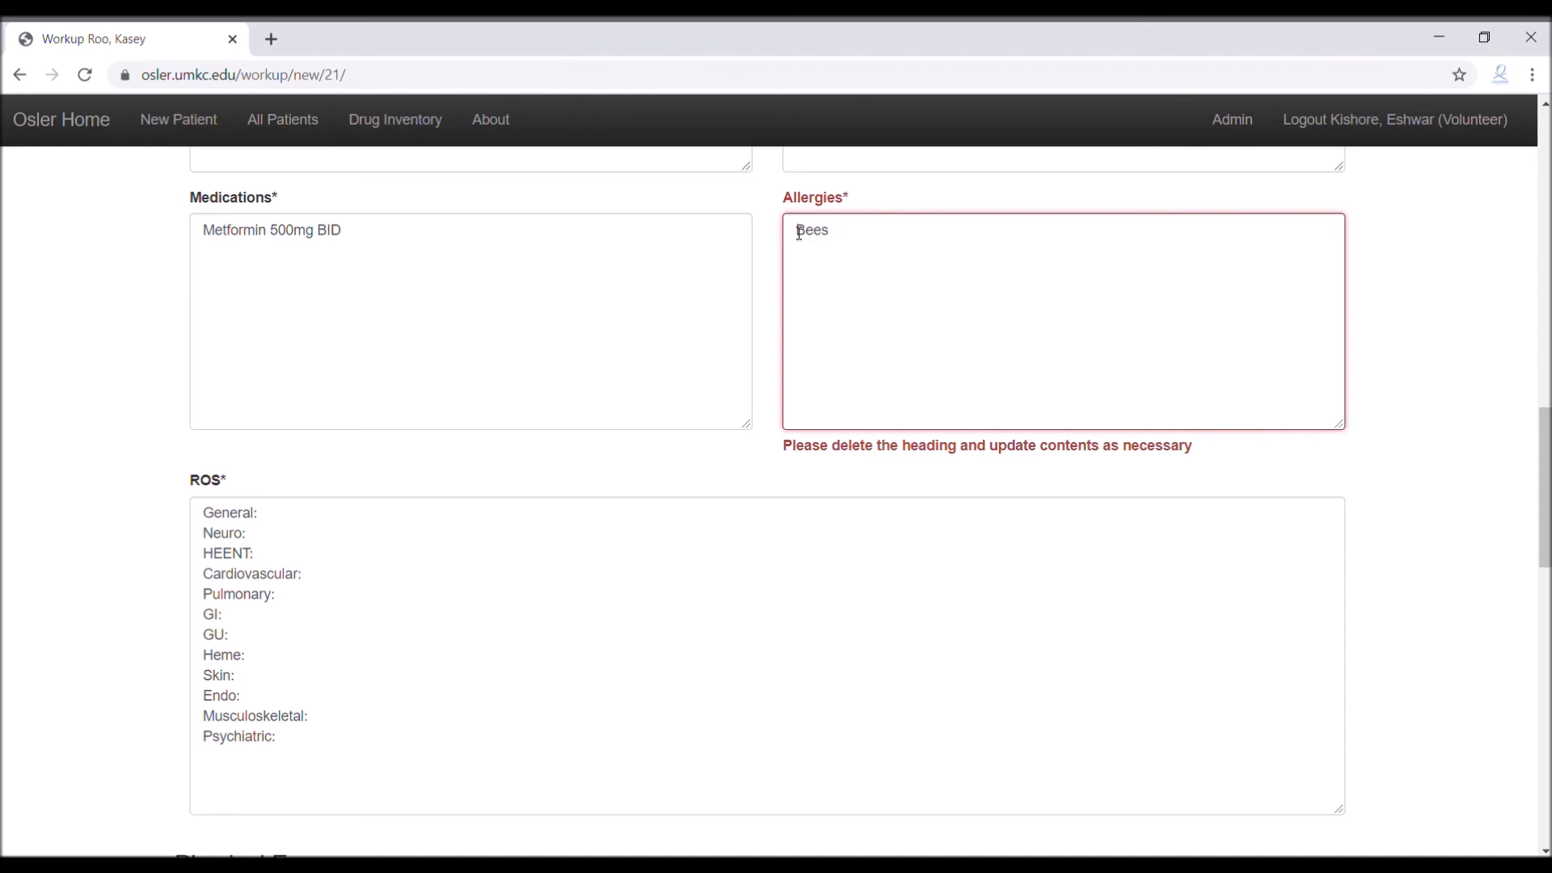
scroll(861, 275, "up", 4)
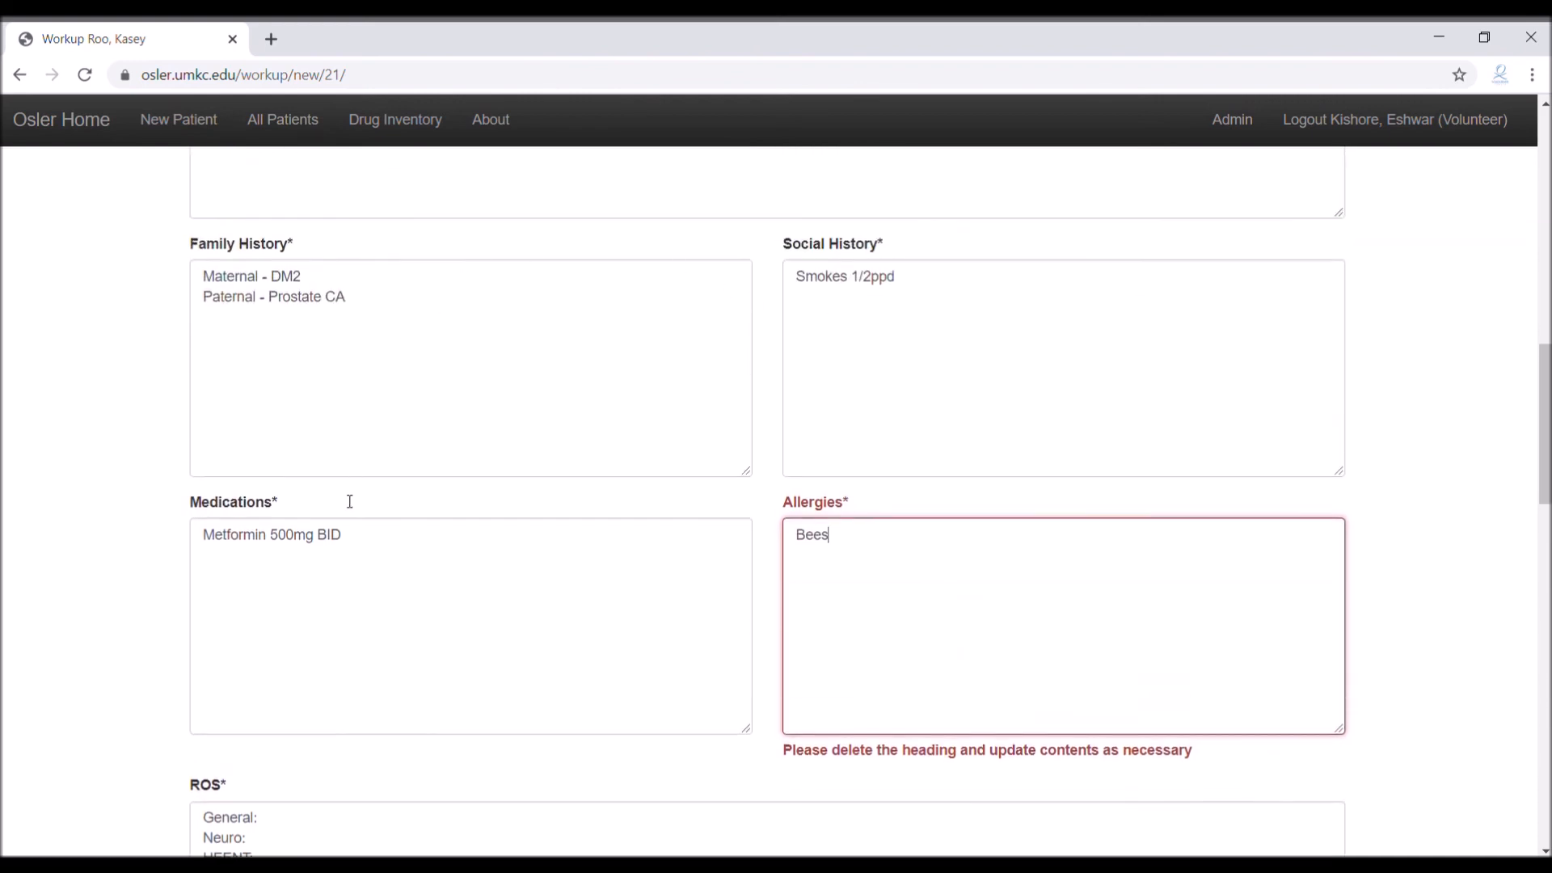
scroll(866, 433, "down", 4)
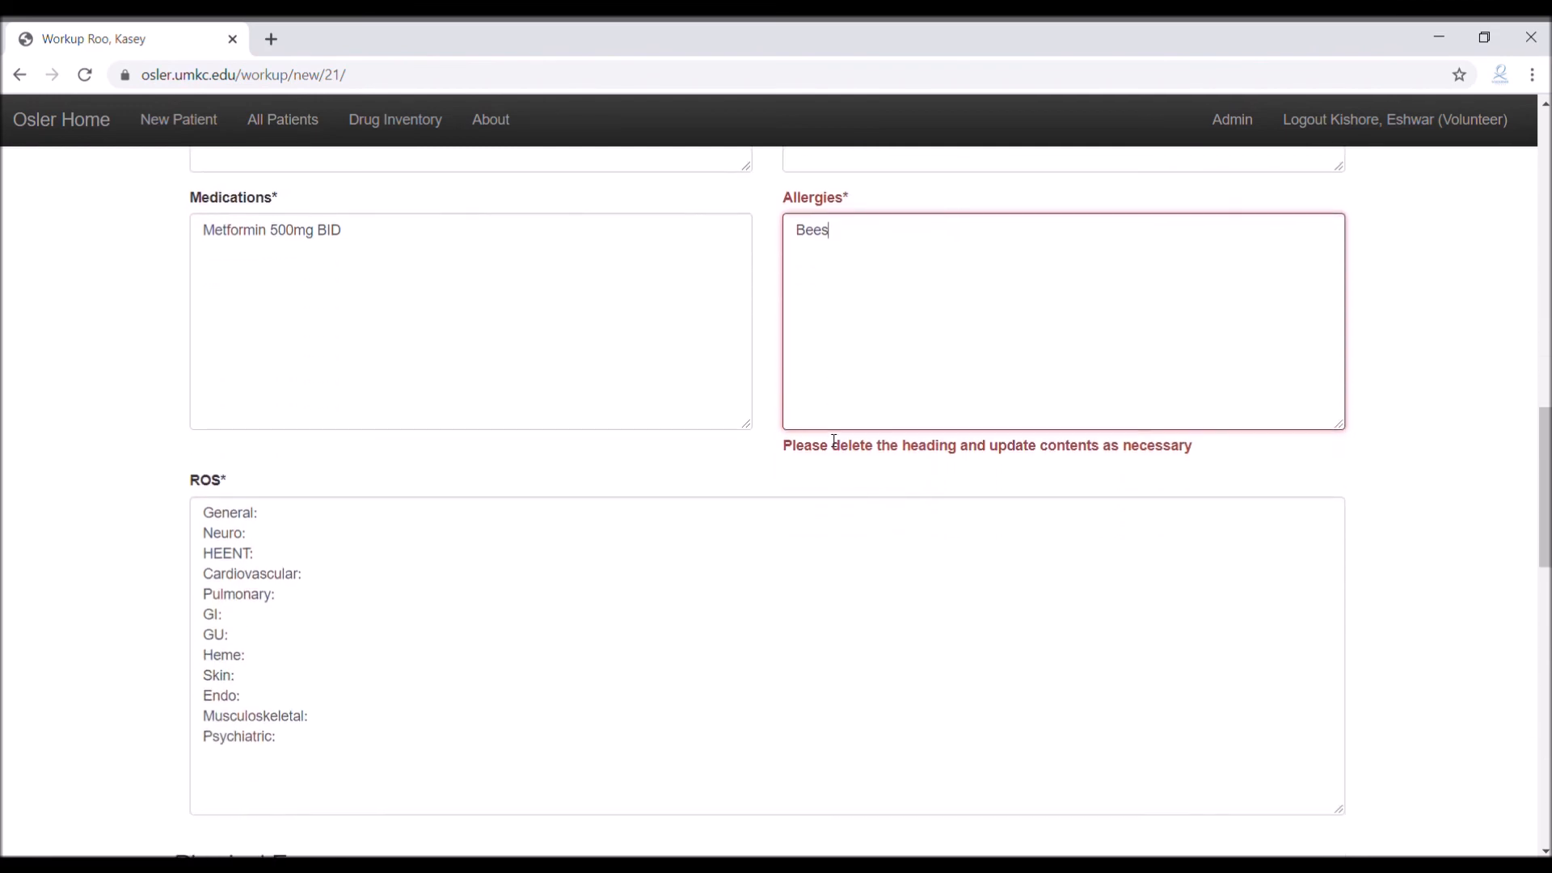
- Check the rest of the form down to the orders and save the corrected workup
scroll(329, 523, "down", 1)
scroll(385, 464, "down", 8)
scroll(385, 462, "down", 2)
scroll(385, 555, "up", 1)
scroll(376, 555, "down", 6)
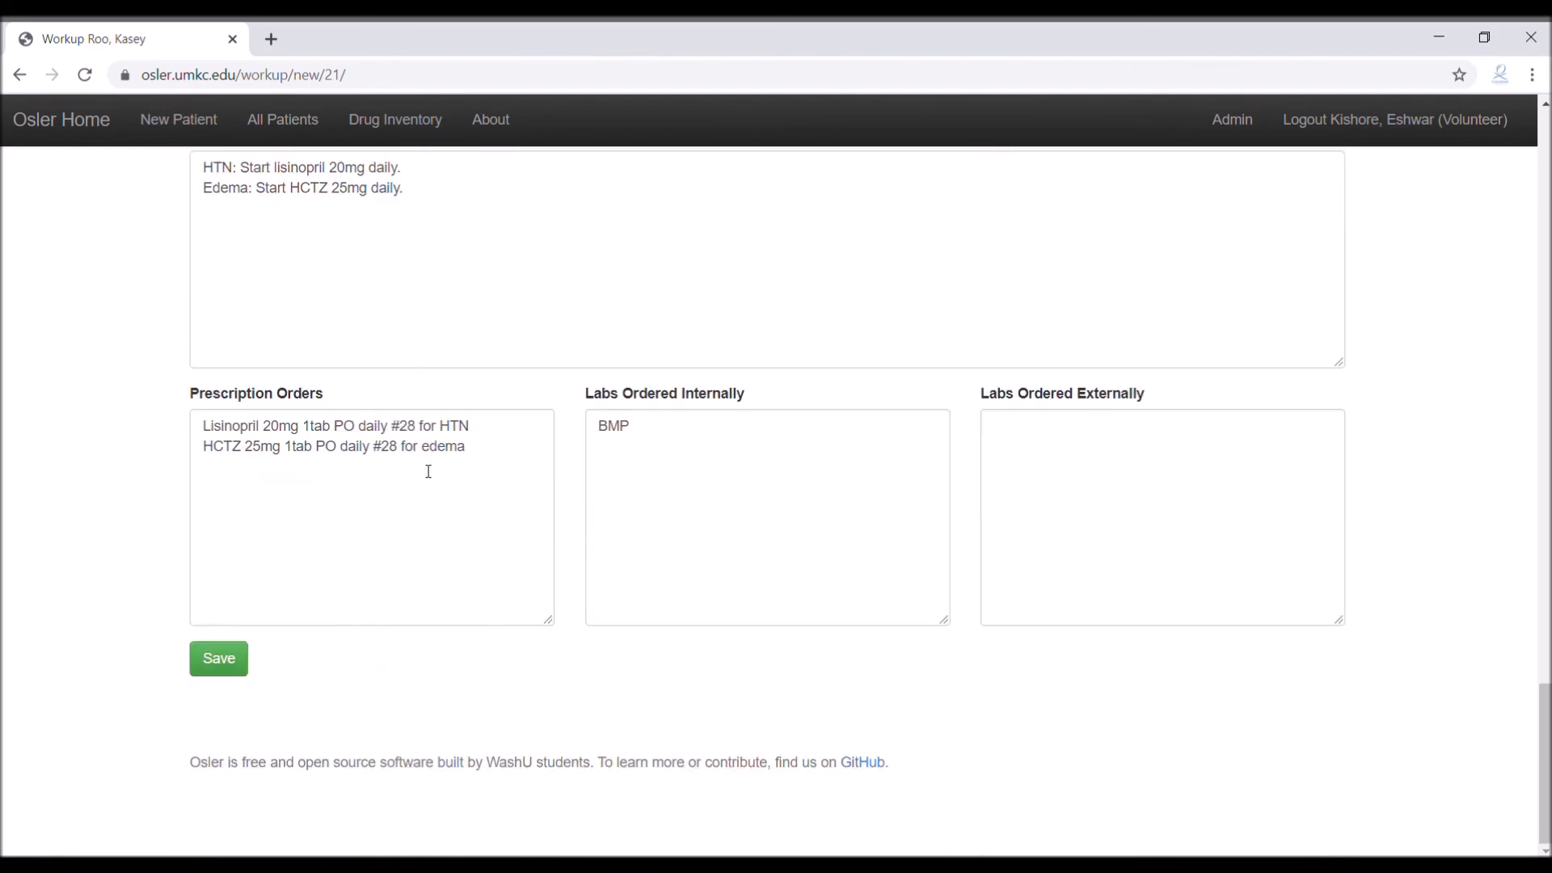
left_click(233, 661)
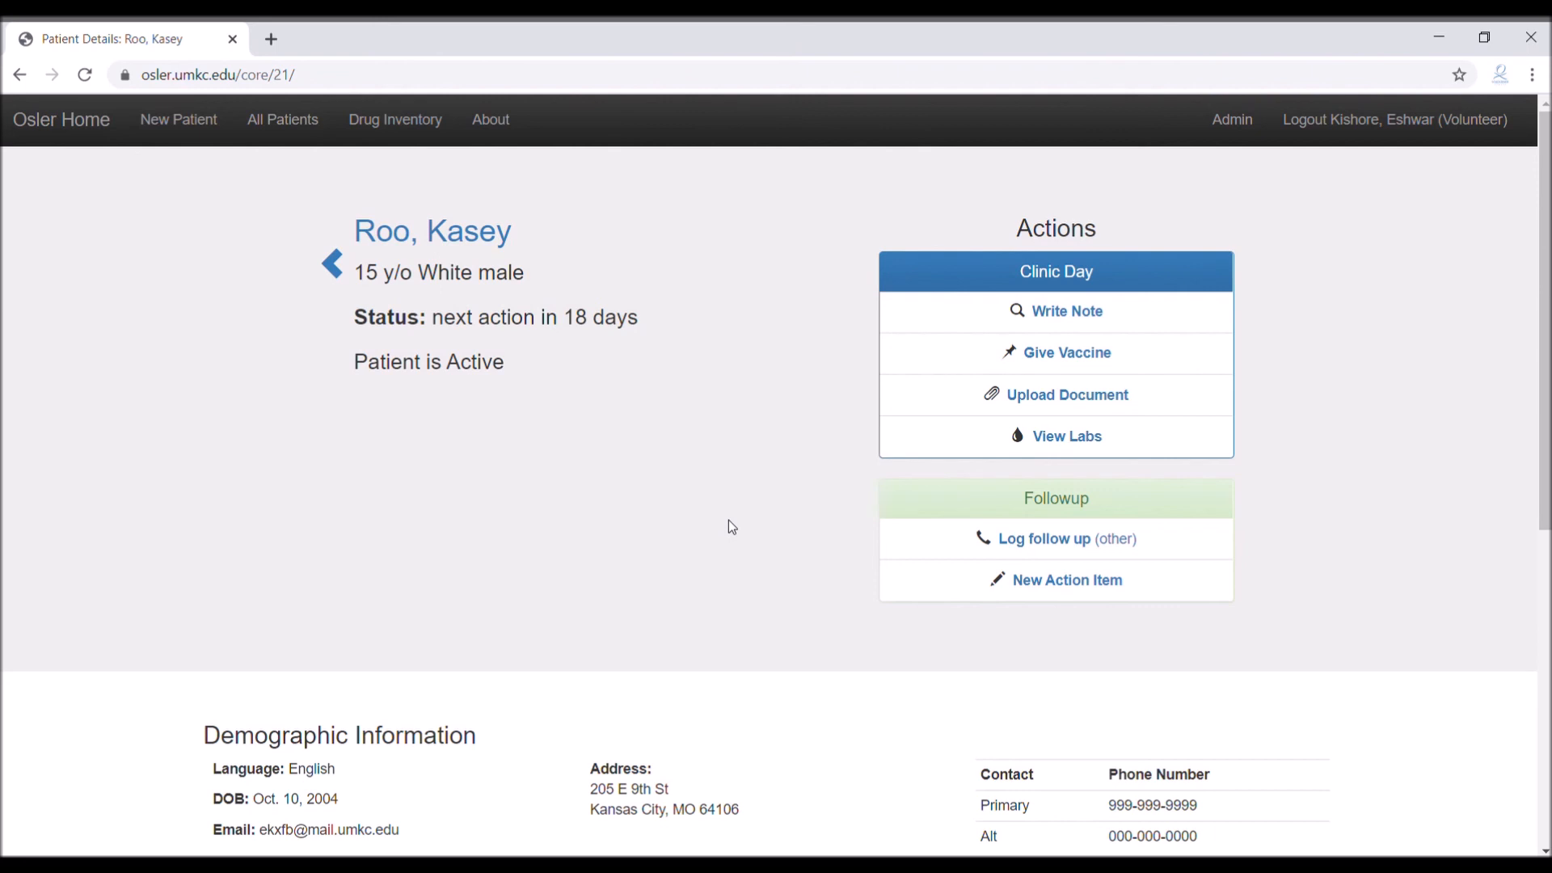
- Open the LE edema workup from the patient's submitted notes
scroll(717, 493, "down", 5)
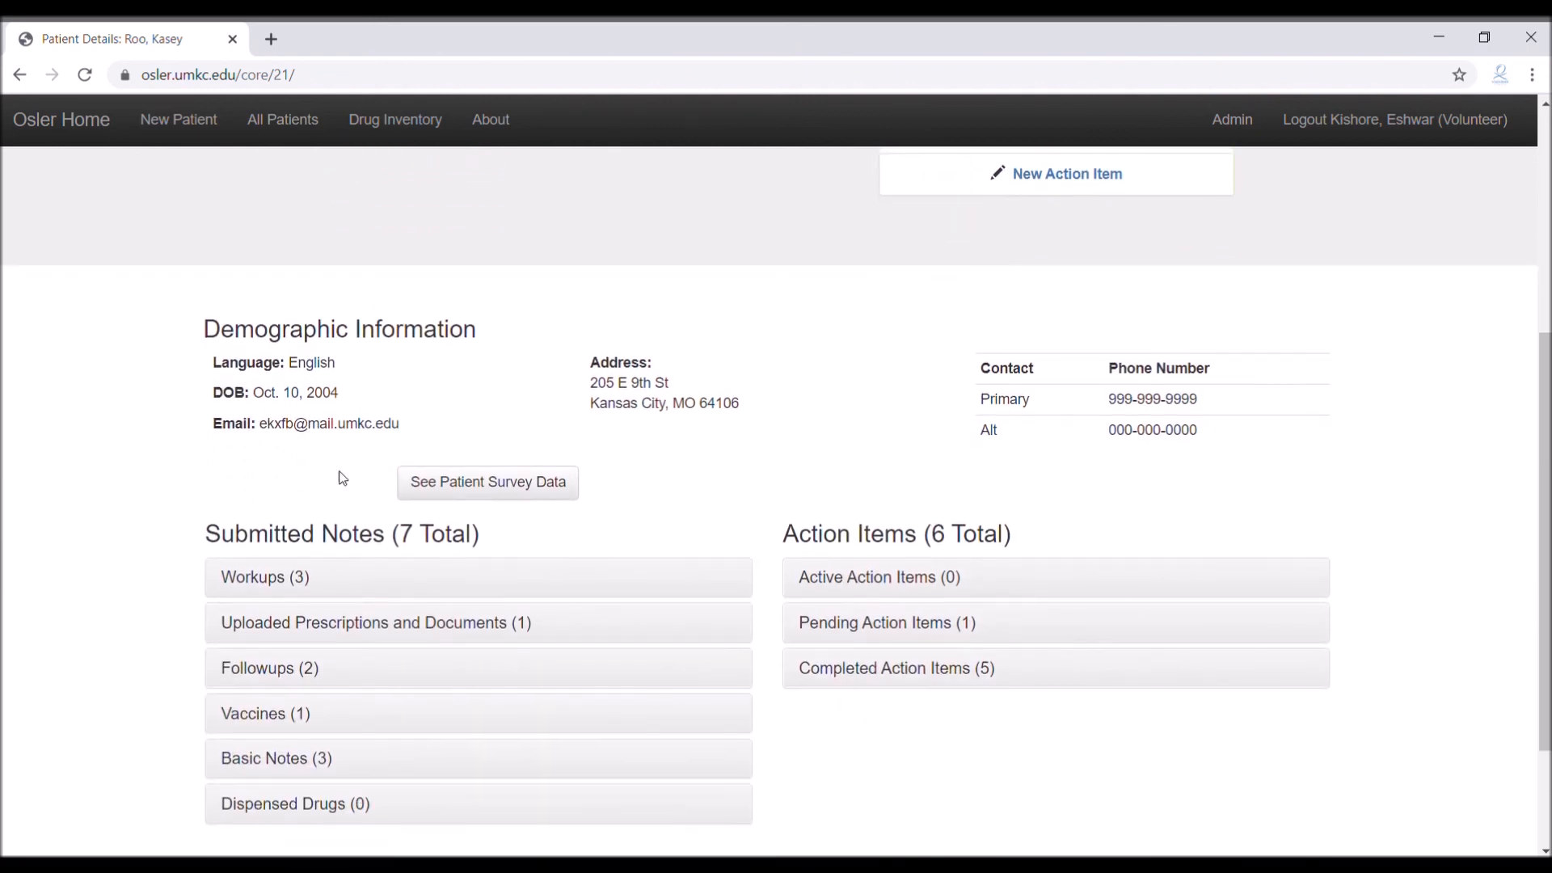
left_click(266, 579)
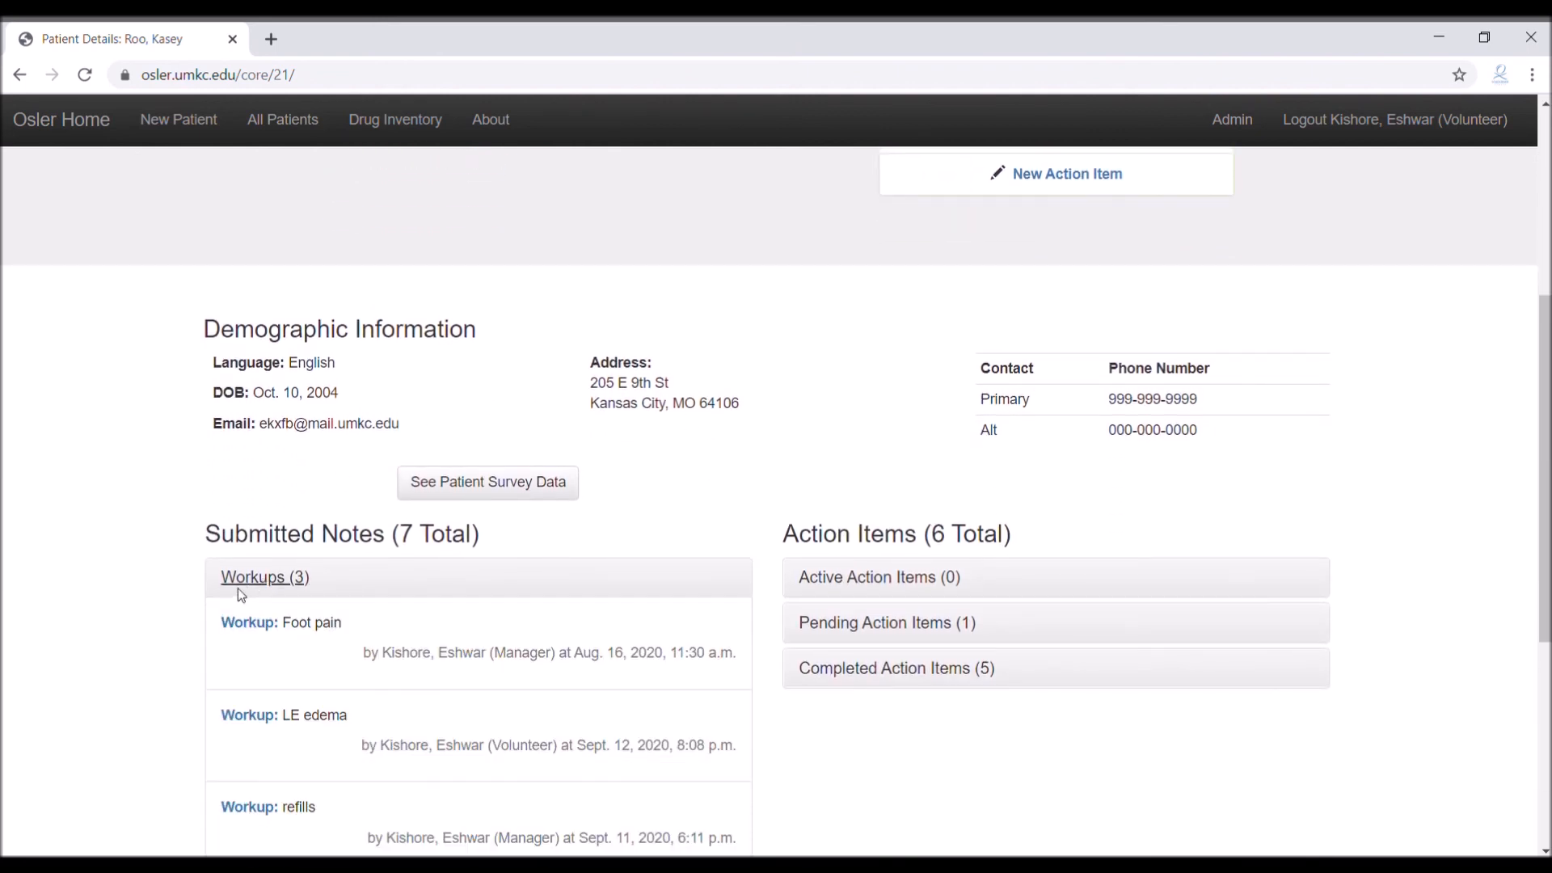
left_click(258, 717)
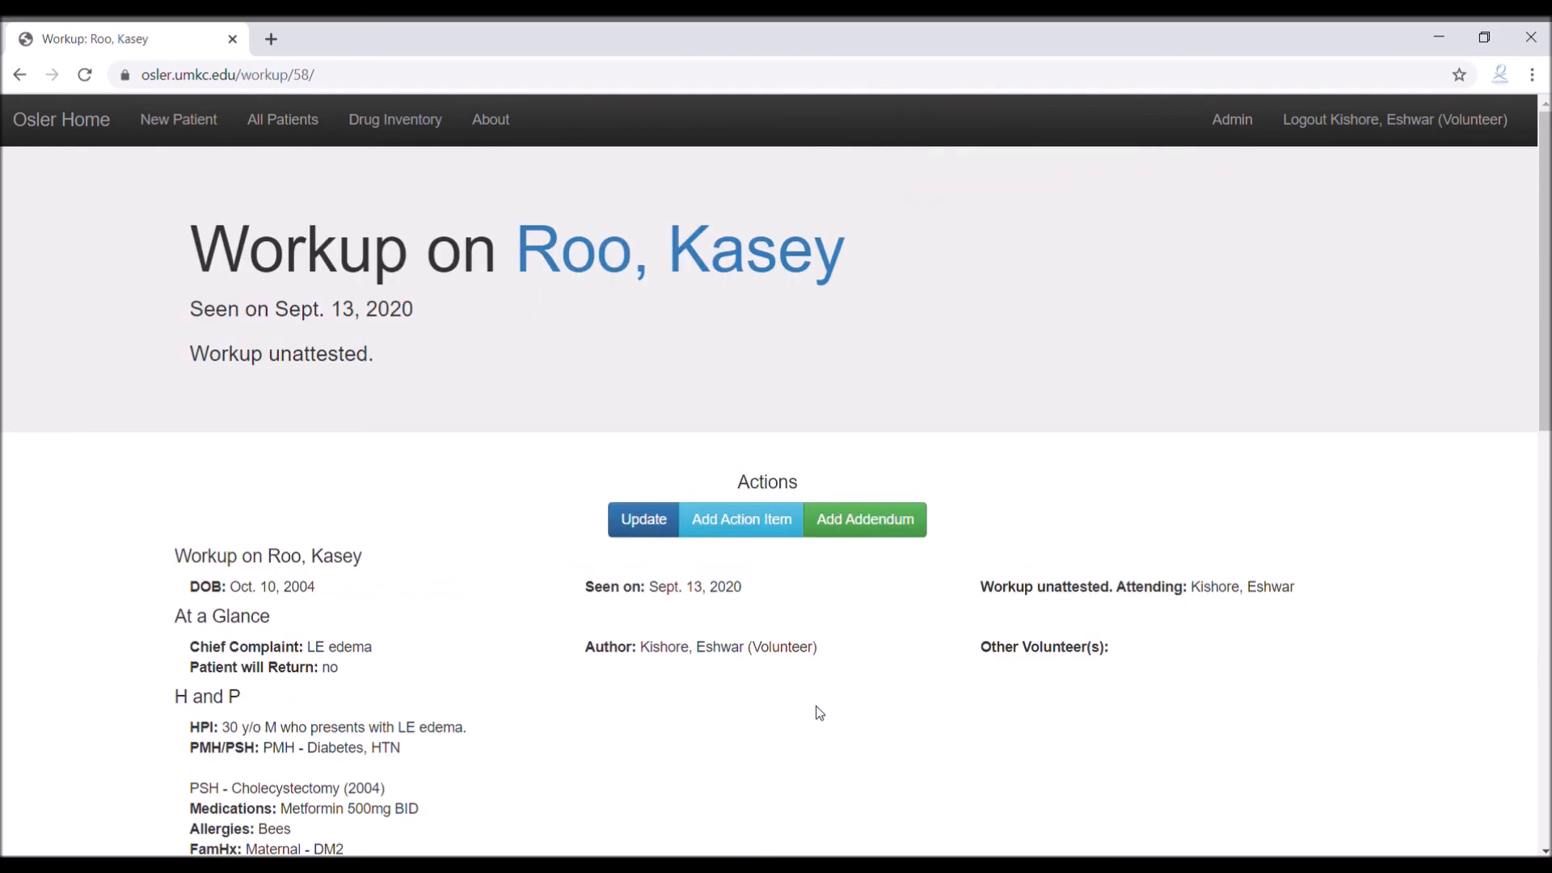
- Open the LE edema workup for updating, look through its fields down to the orders, and save it
scroll(812, 721, "down", 1)
left_click(652, 423)
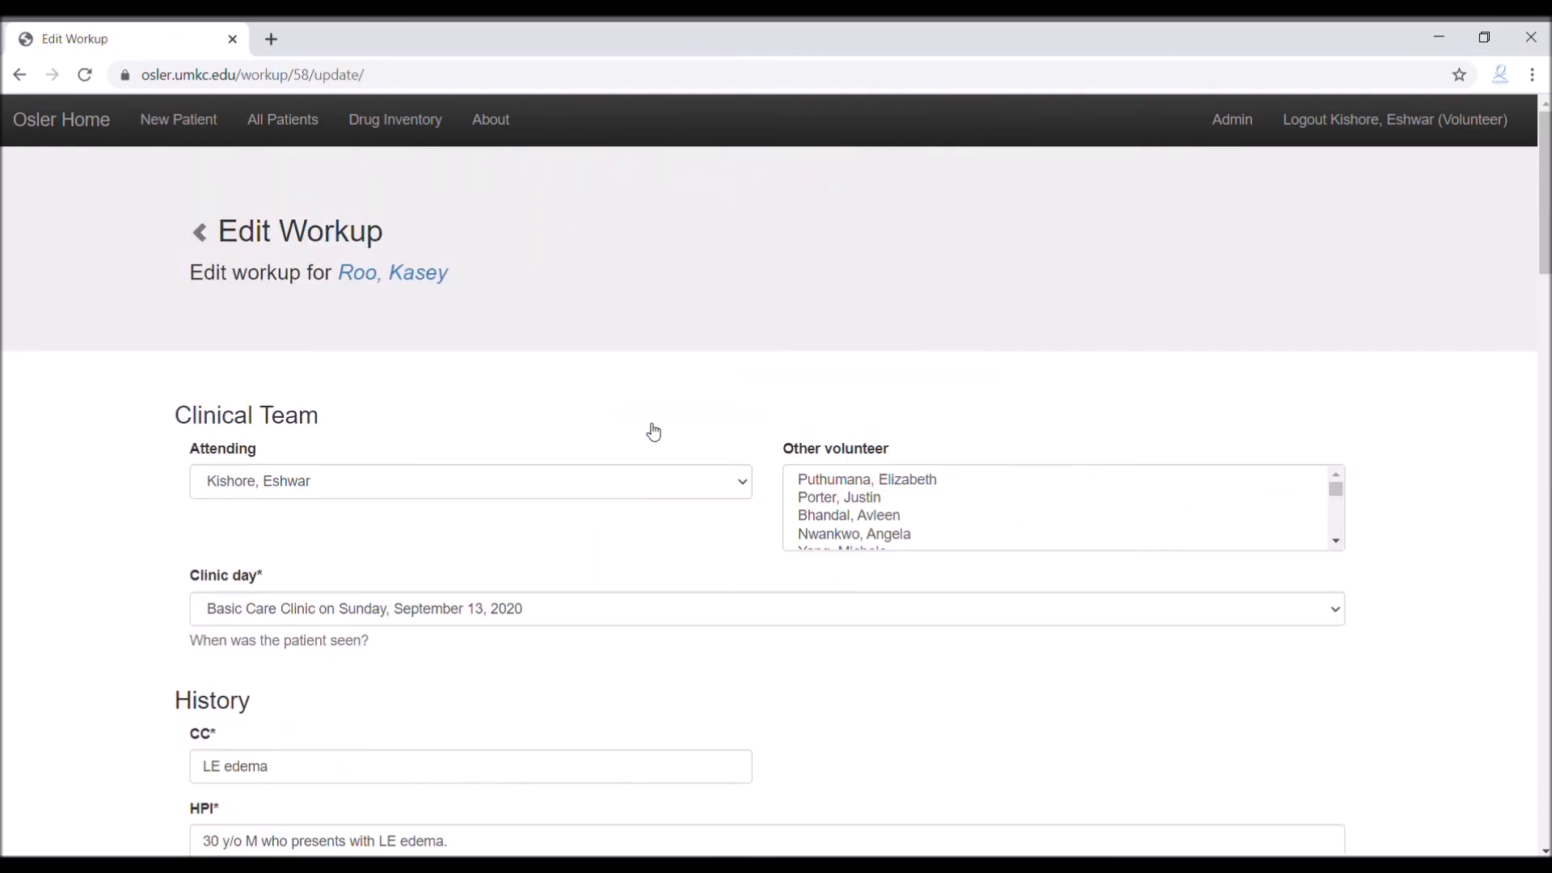
scroll(654, 432, "down", 20)
scroll(654, 432, "up", 3)
scroll(485, 555, "down", 3)
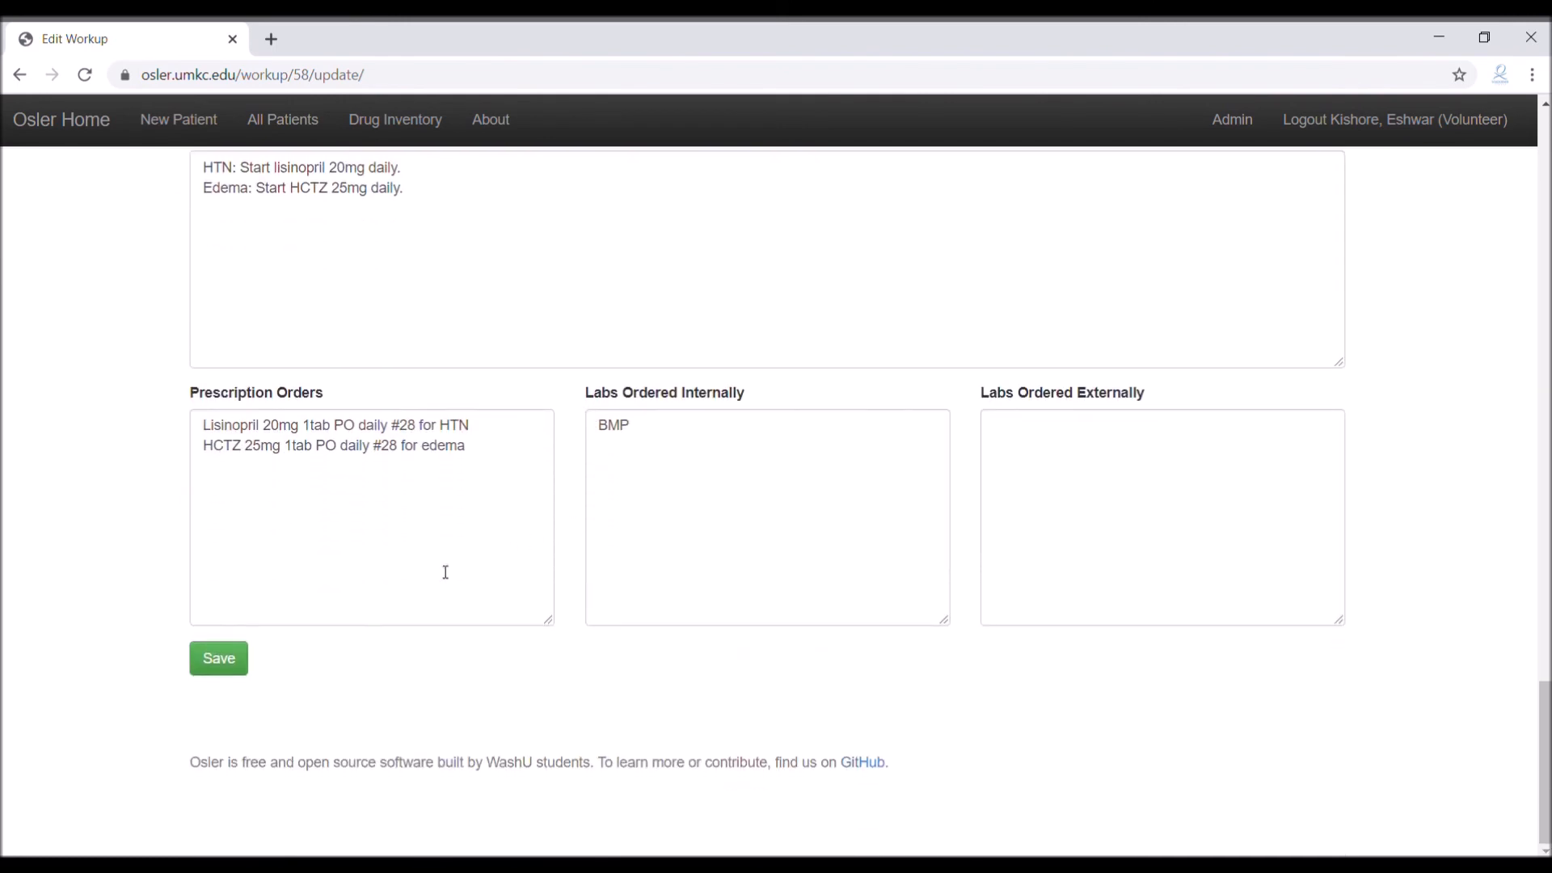
left_click(219, 659)
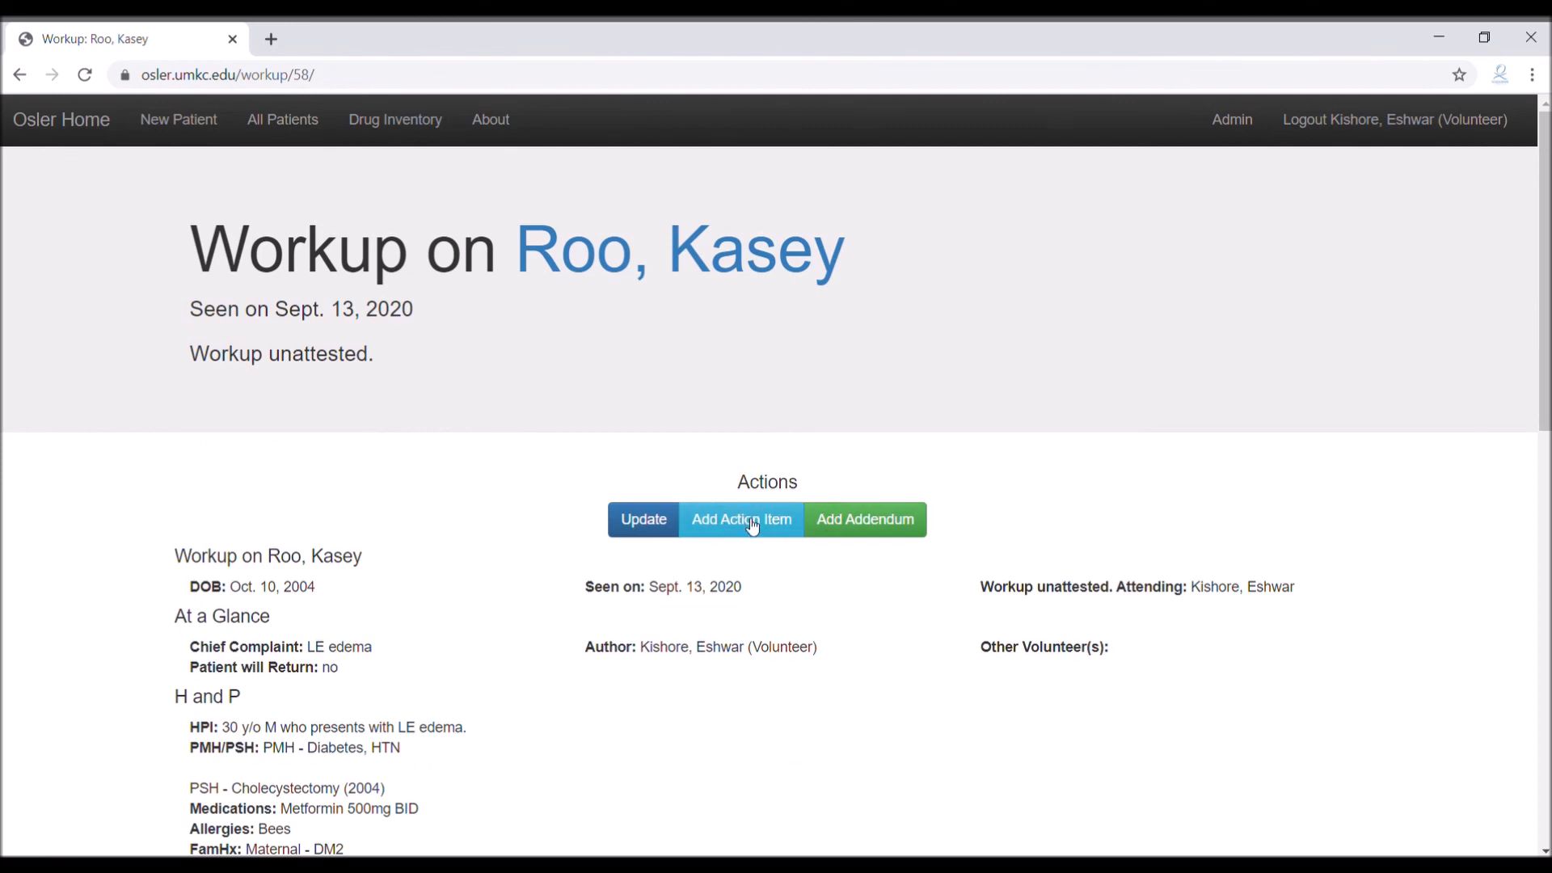
- Review the saved workup from the history to the A and P, and return to the patient's details page
scroll(751, 527, "down", 3)
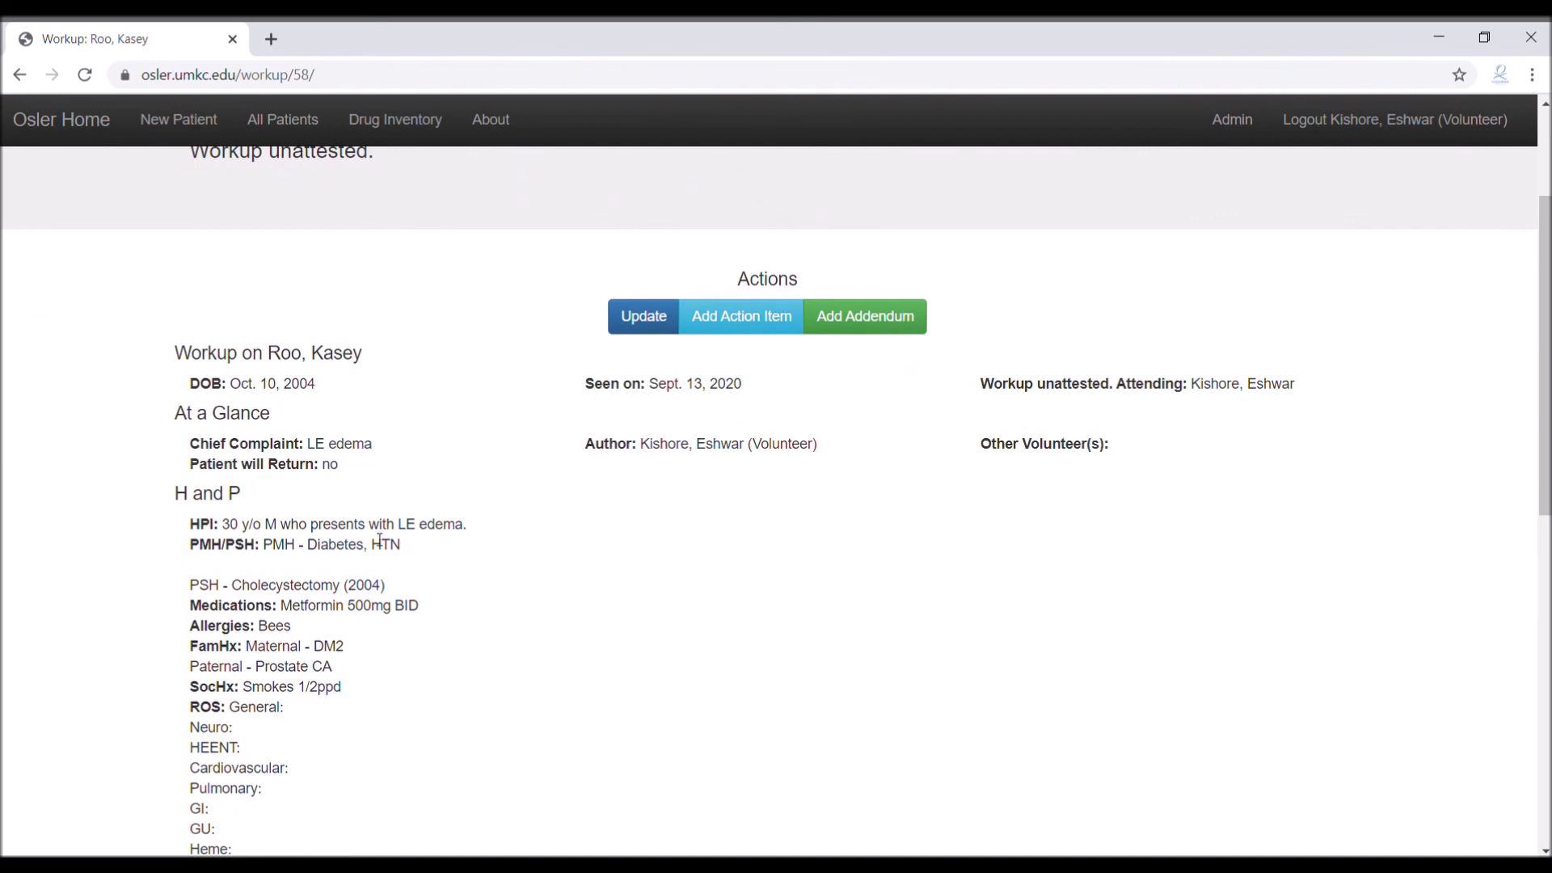
scroll(339, 540, "down", 1)
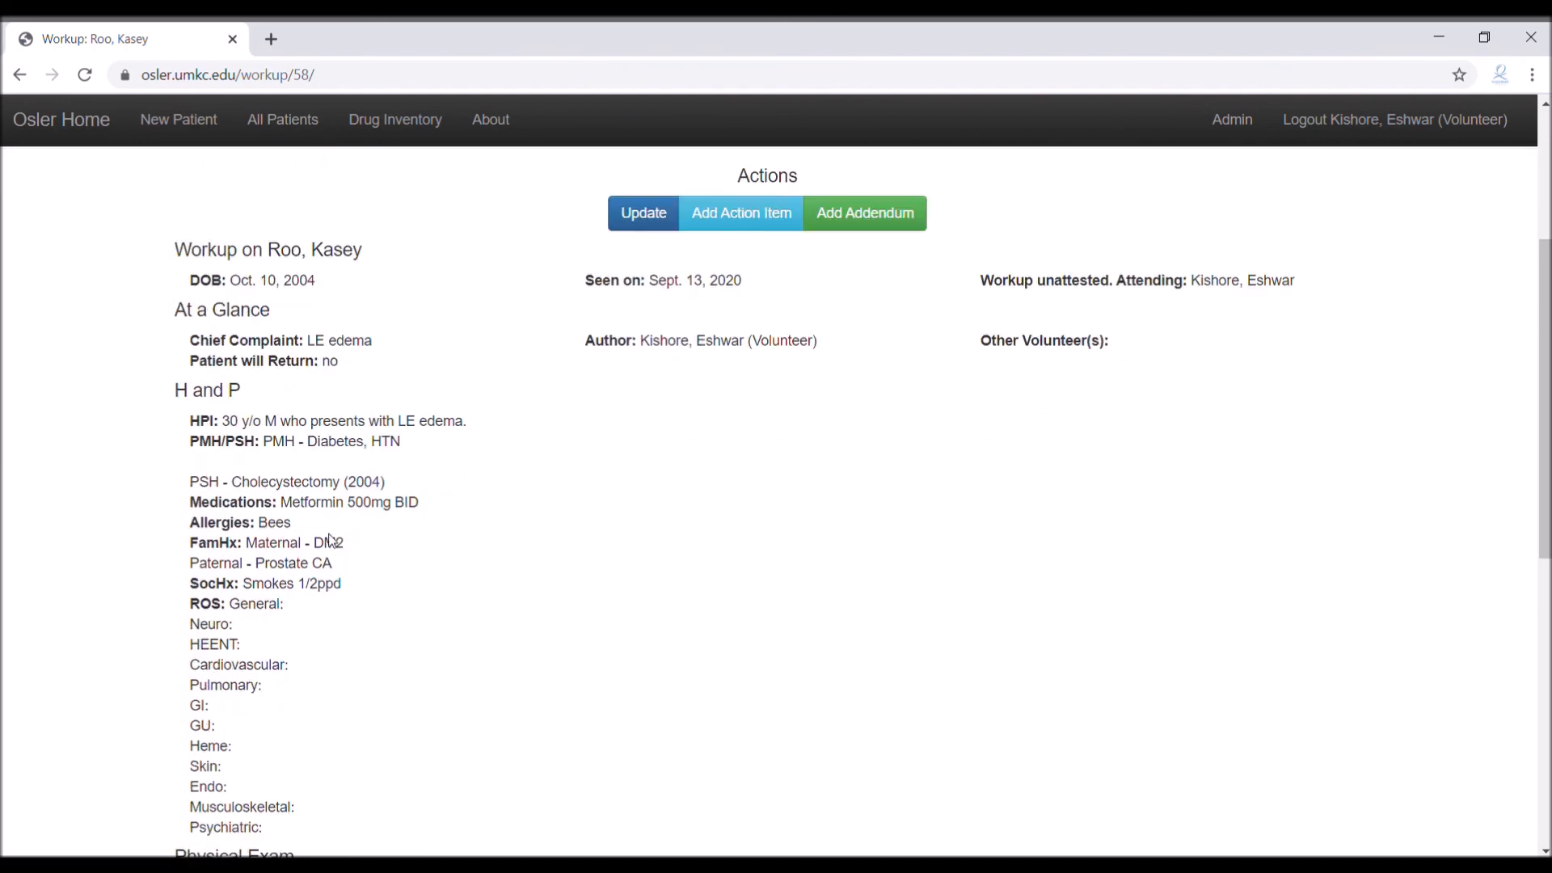
scroll(331, 540, "down", 1)
scroll(515, 415, "down", 6)
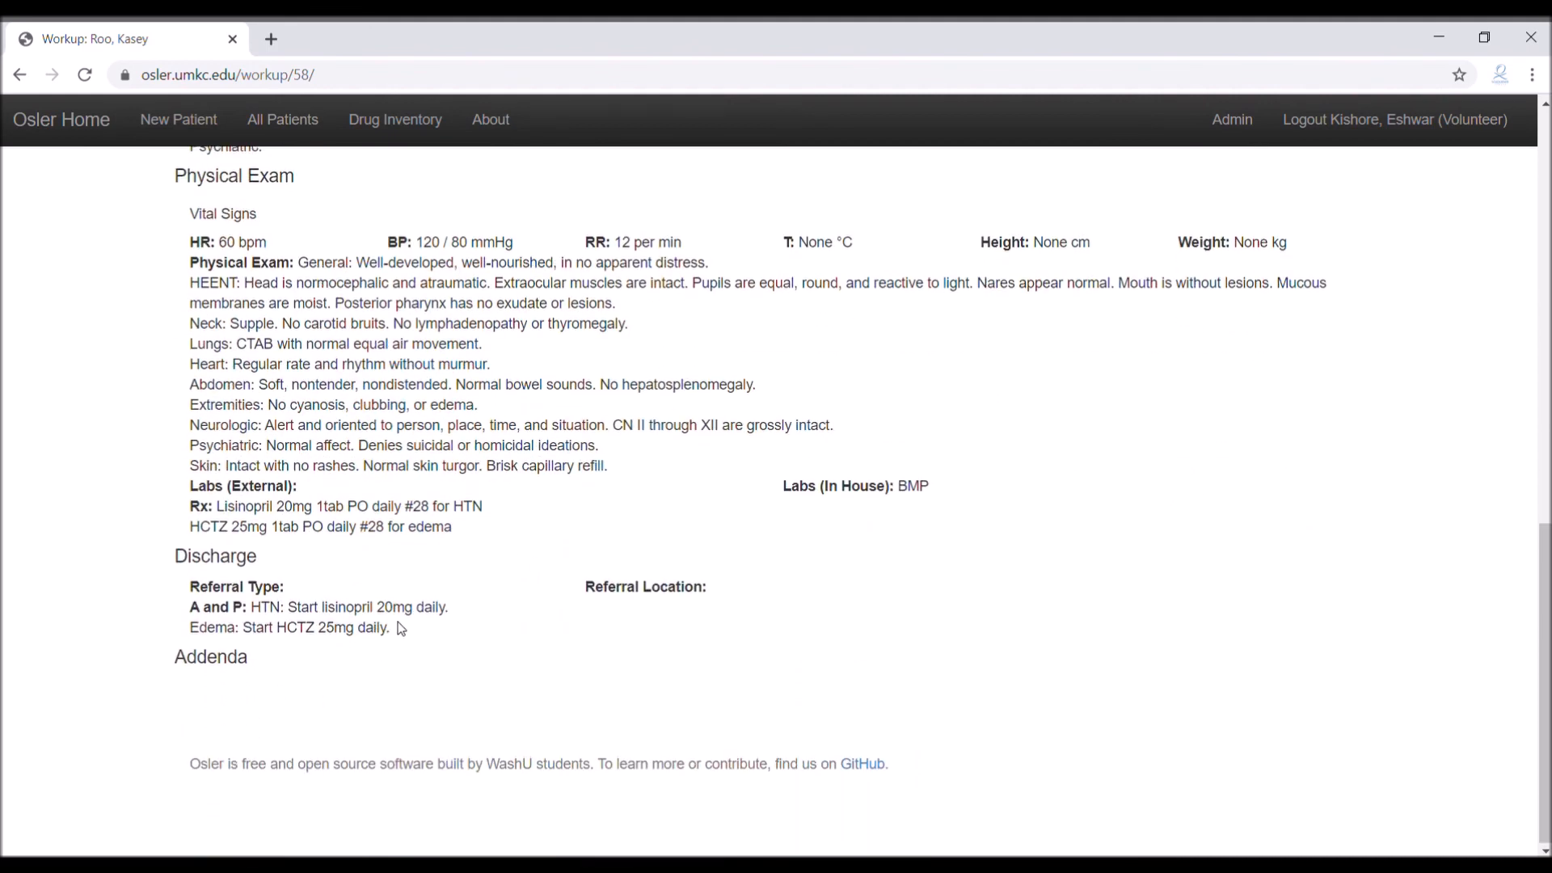
scroll(401, 629, "up", 8)
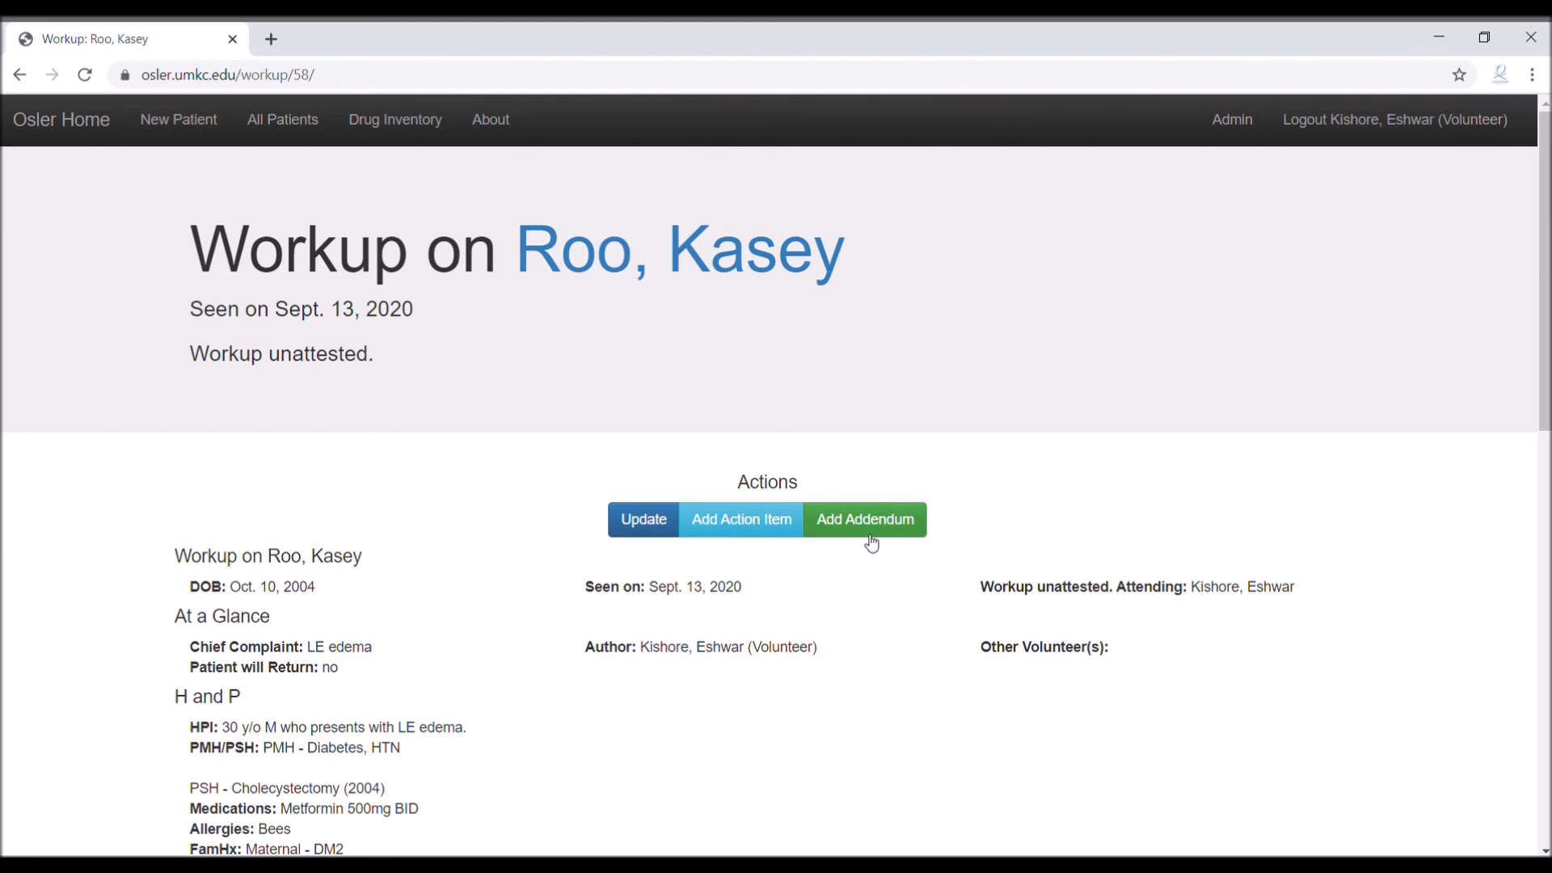
left_click(689, 256)
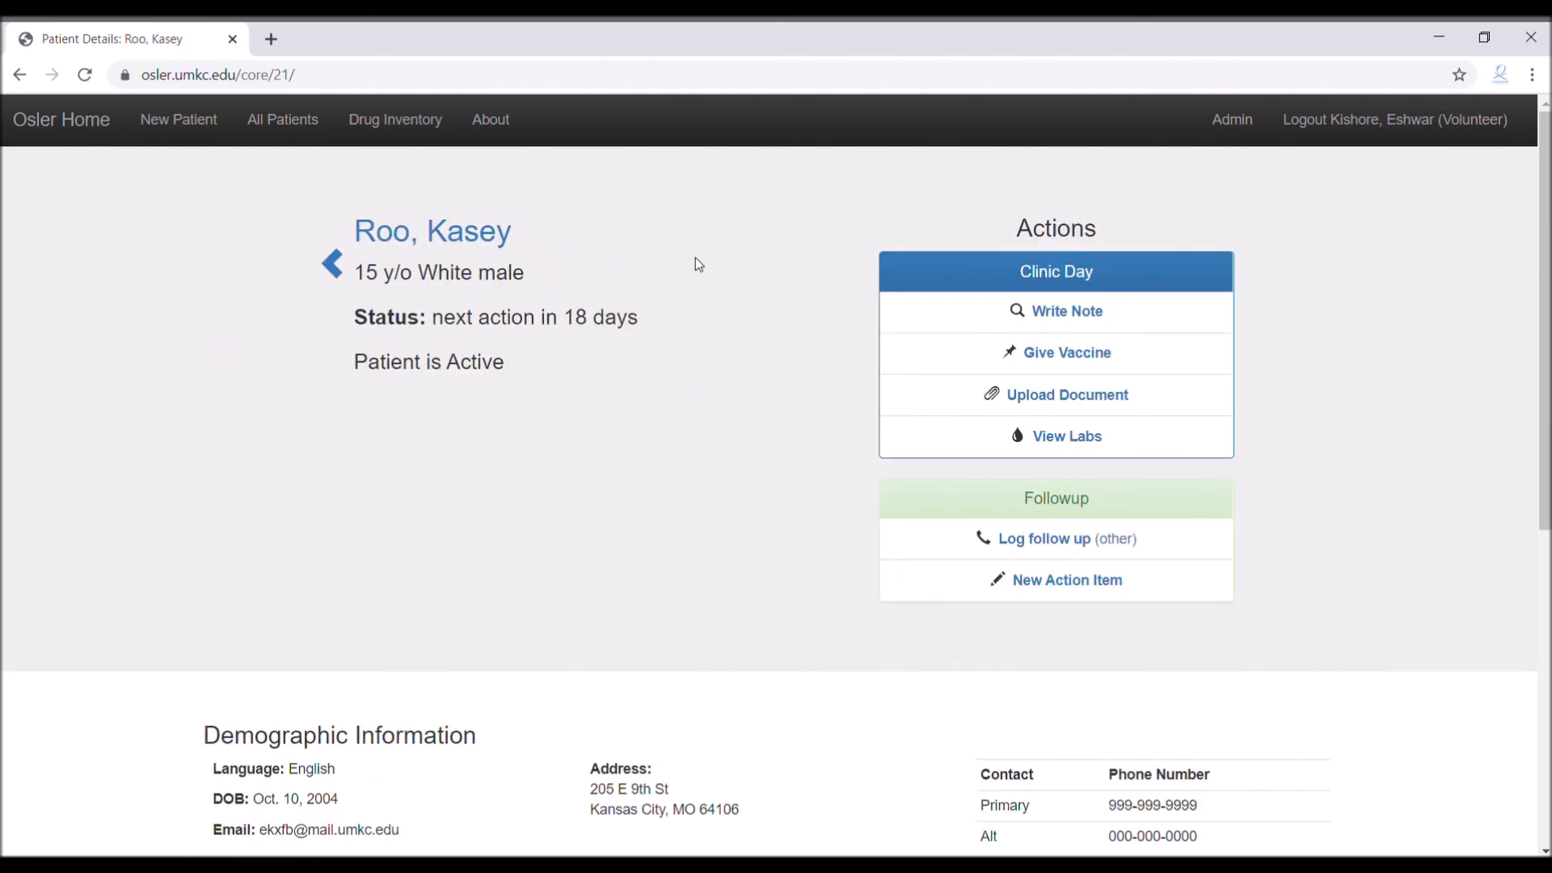